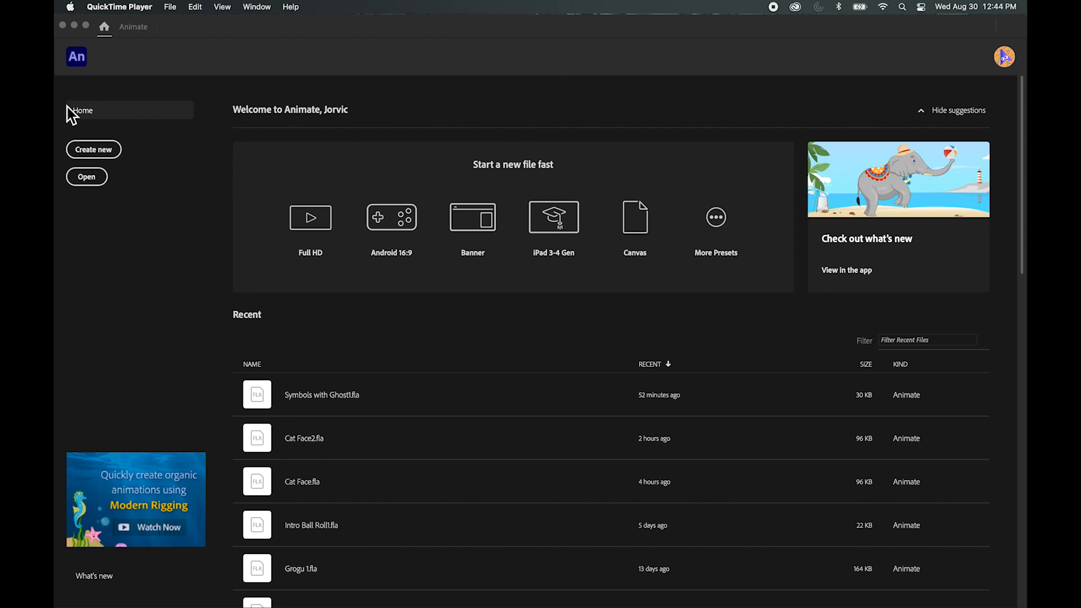
# Step: Create a new 1280 × 720 document at 24 FPS and fit the whole stage in view
pyautogui.click(100, 149)
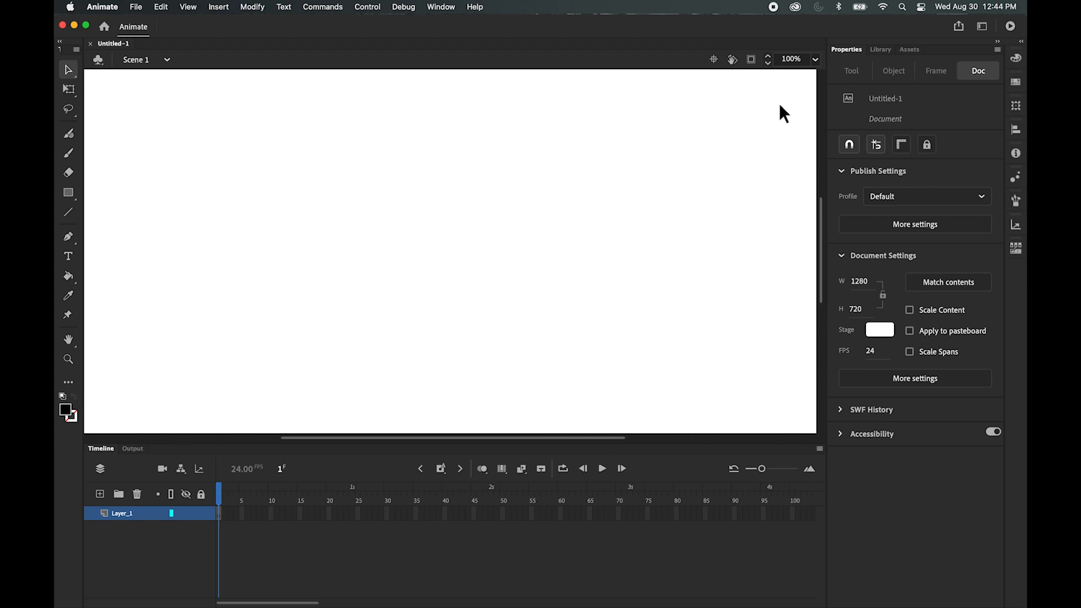
pyautogui.click(814, 59)
pyautogui.click(838, 99)
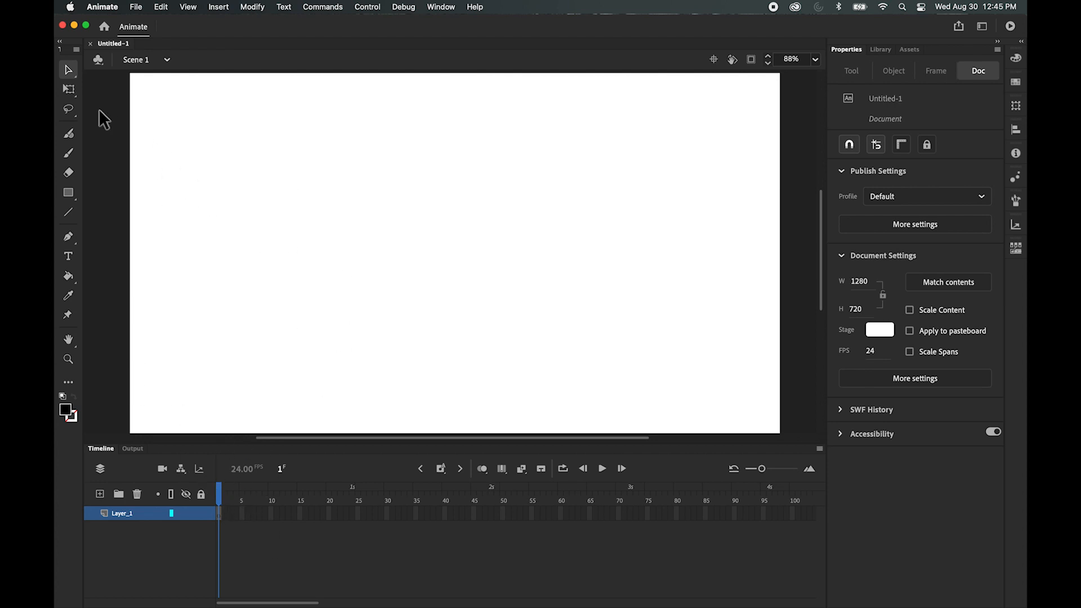
# Step: Activate the Fluid Brush tool with a black fill colour
pyautogui.click(71, 135)
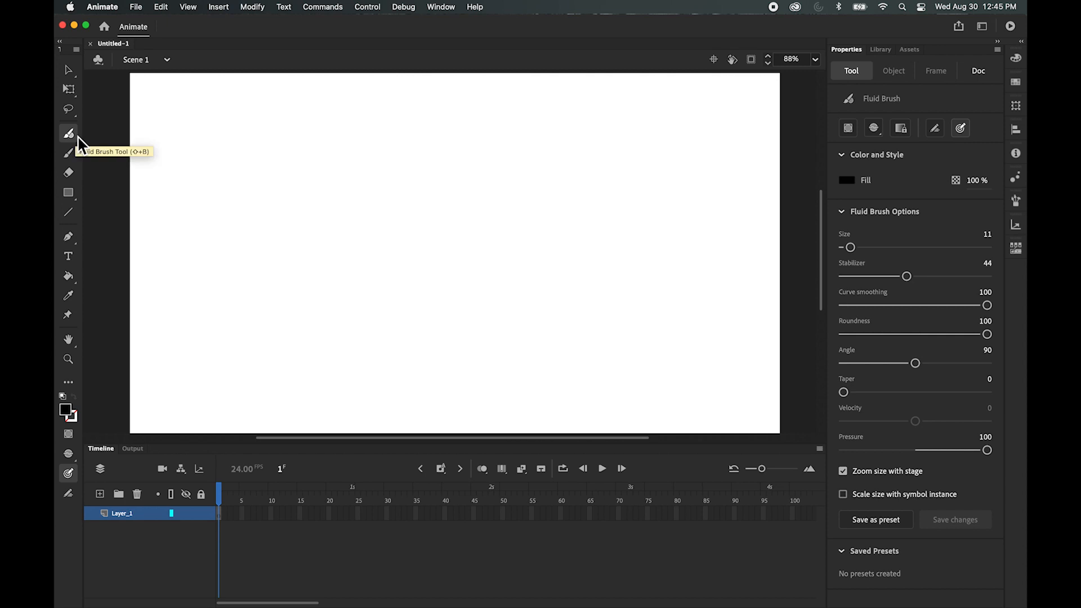
pyautogui.click(69, 417)
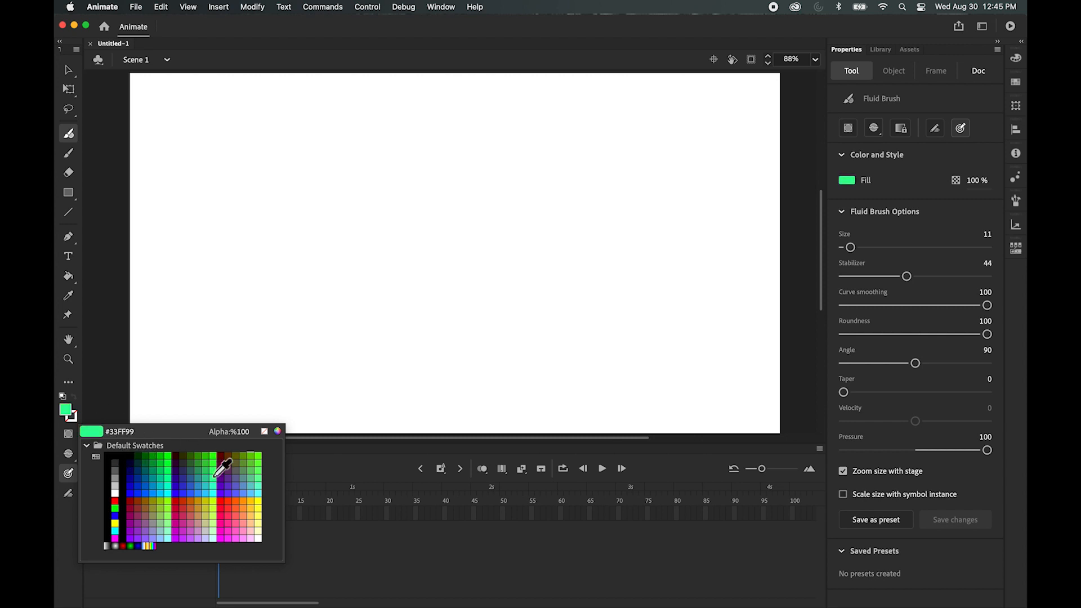
pyautogui.click(115, 455)
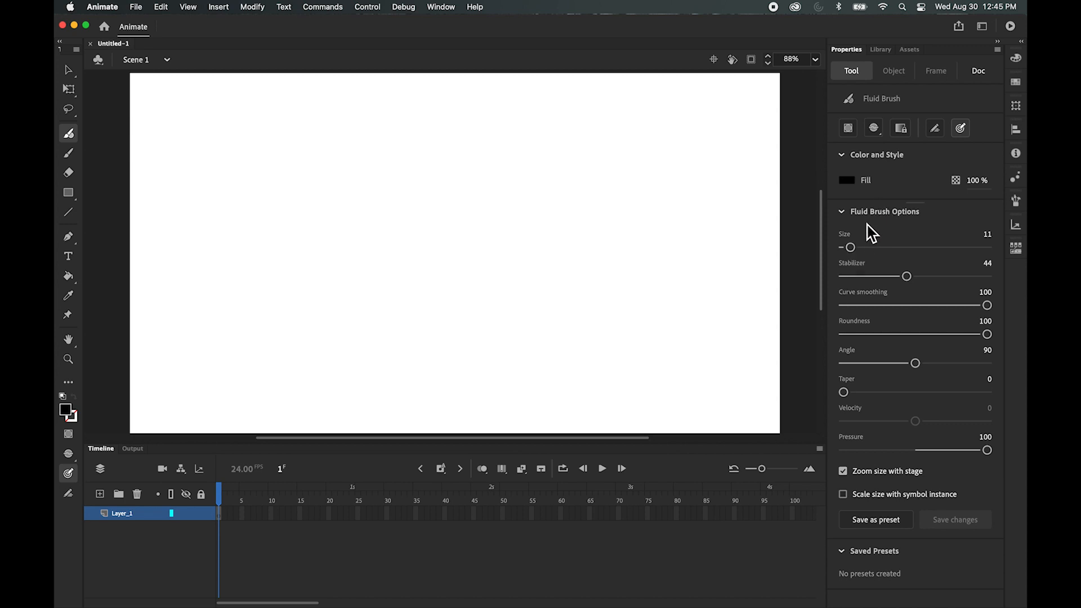
# Step: Try out Fluid Brush strokes on the stage at size 45 and at several smaller sizes
pyautogui.moveTo(850, 247); pyautogui.dragTo(874, 248)
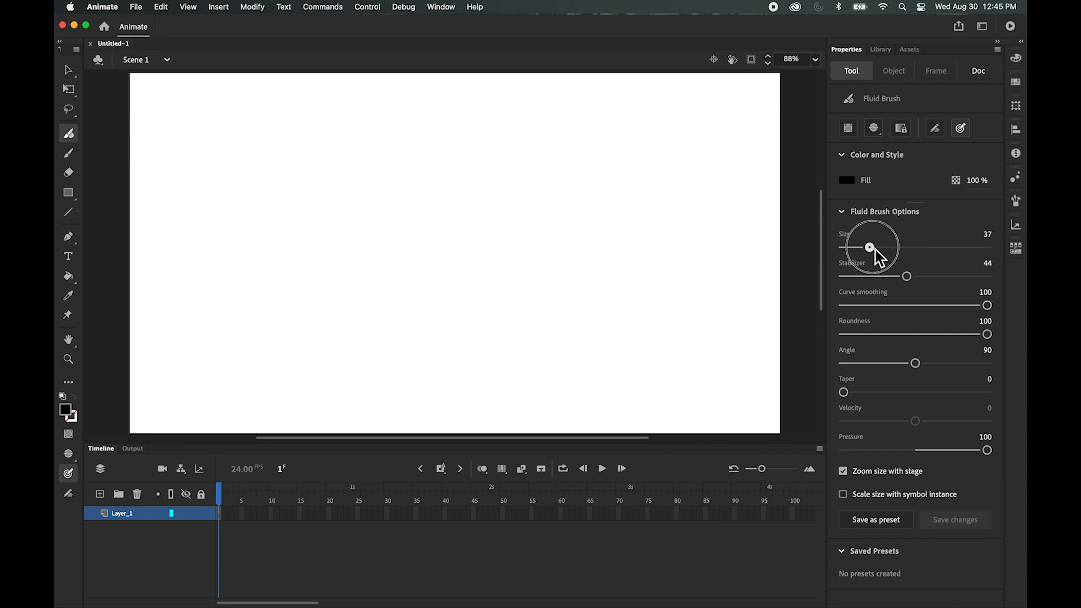
pyautogui.moveTo(592, 217)
pyautogui.mouseDown()
pyautogui.moveTo(529, 310)
pyautogui.moveTo(580, 297)
pyautogui.moveTo(697, 315)
pyautogui.mouseUp()
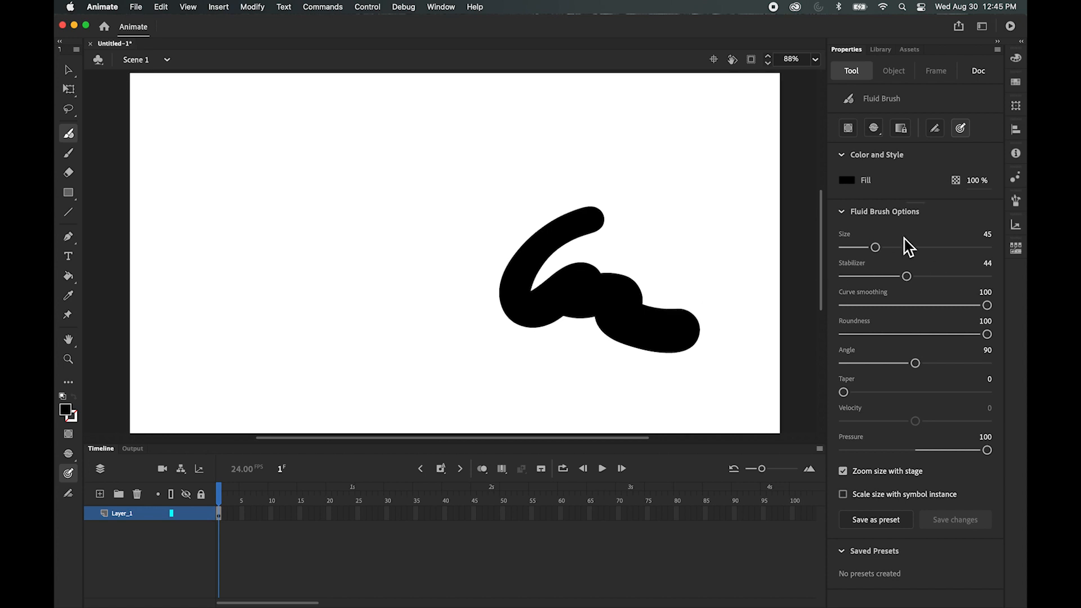
pyautogui.moveTo(874, 247); pyautogui.dragTo(848, 248)
pyautogui.moveTo(683, 241)
pyautogui.mouseDown()
pyautogui.moveTo(646, 234)
pyautogui.moveTo(610, 253)
pyautogui.moveTo(709, 329)
pyautogui.moveTo(750, 265)
pyautogui.moveTo(458, 270)
pyautogui.moveTo(500, 173)
pyautogui.moveTo(451, 218)
pyautogui.mouseUp()
pyautogui.press(']')
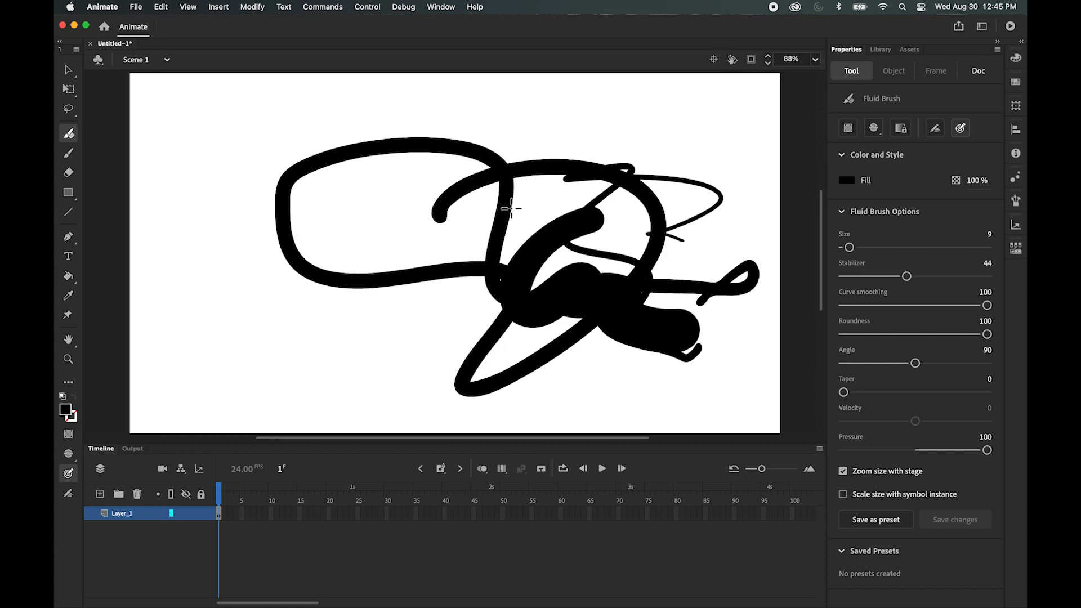
# Step: Undo all the size test strokes and leave the brush size at 7
pyautogui.press('super+z')
pyautogui.press('super+z')
pyautogui.press('super+z')
pyautogui.press('super+z')
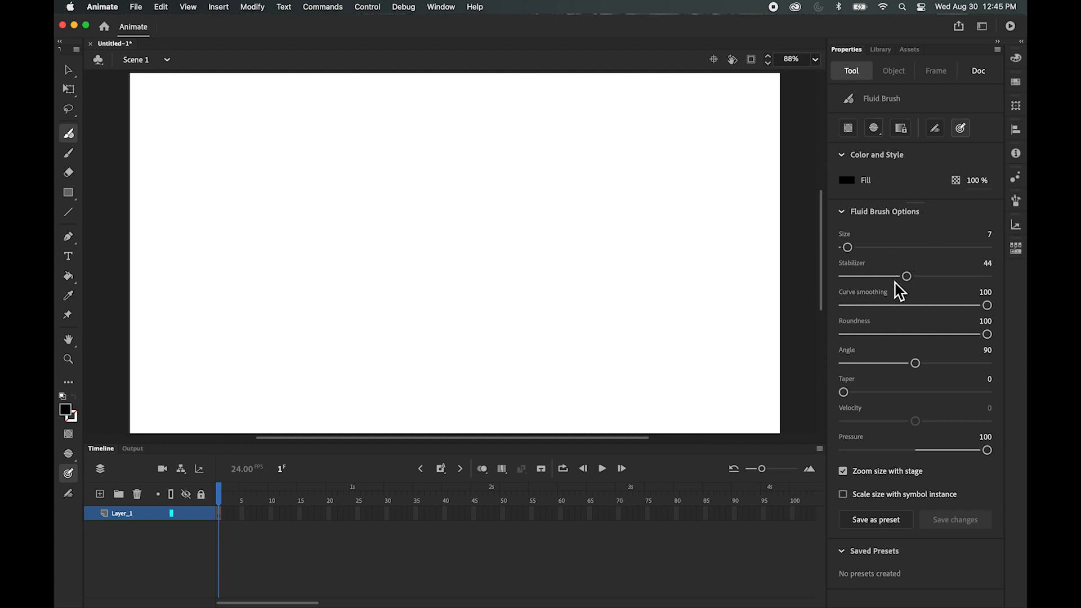
# Step: Test a brush stroke with the stabilizer at 86, and another with curve smoothing at 0
pyautogui.moveTo(907, 277); pyautogui.dragTo(966, 277)
pyautogui.moveTo(625, 175)
pyautogui.mouseDown()
pyautogui.moveTo(324, 262)
pyautogui.moveTo(565, 256)
pyautogui.moveTo(640, 359)
pyautogui.moveTo(737, 330)
pyautogui.moveTo(716, 345)
pyautogui.mouseUp()
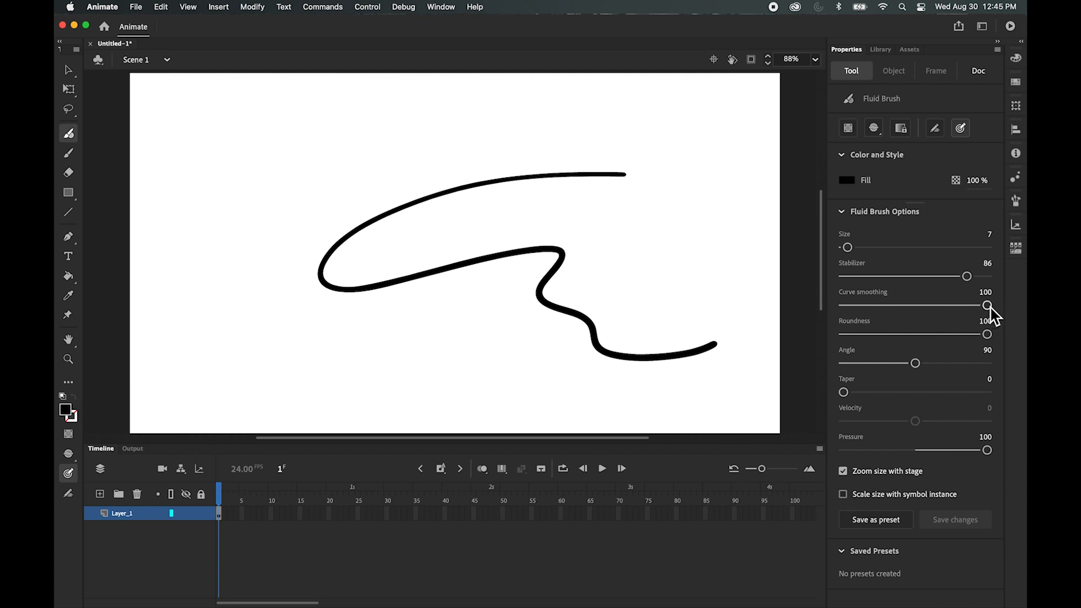
pyautogui.moveTo(989, 307); pyautogui.dragTo(796, 314)
pyautogui.moveTo(699, 140)
pyautogui.mouseDown()
pyautogui.moveTo(378, 140)
pyautogui.moveTo(490, 290)
pyautogui.moveTo(722, 313)
pyautogui.moveTo(732, 304)
pyautogui.mouseUp()
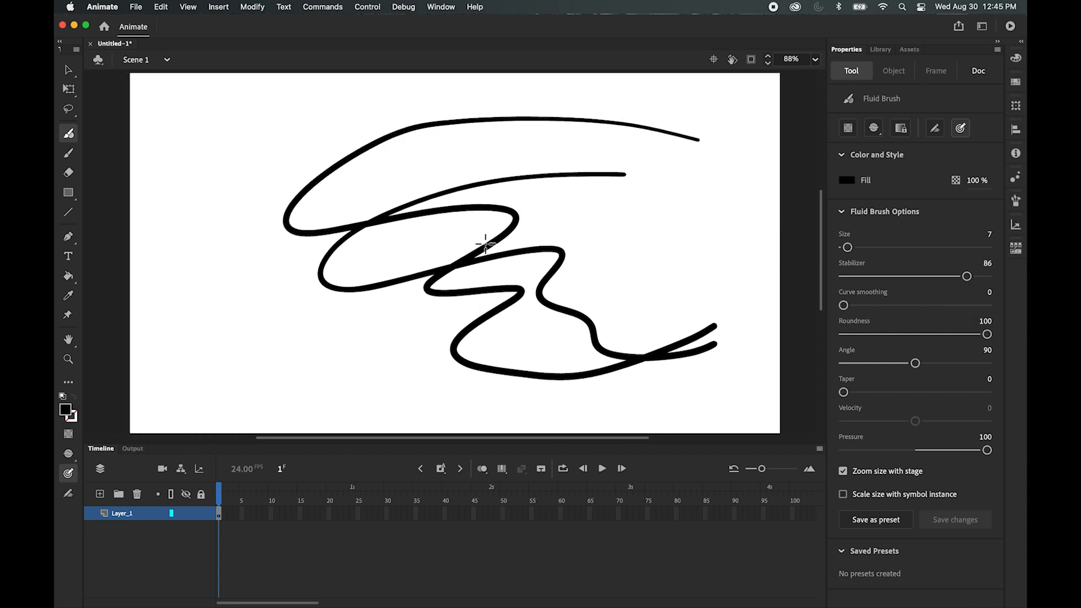
# Step: Set the stabilizer to 47 and curve smoothing to 93, and draw two looping test strokes
pyautogui.moveTo(843, 306)
pyautogui.mouseDown()
pyautogui.moveTo(919, 307)
pyautogui.moveTo(844, 308)
pyautogui.mouseUp()
pyautogui.moveTo(967, 277); pyautogui.dragTo(911, 278)
pyautogui.moveTo(844, 306); pyautogui.dragTo(977, 307)
pyautogui.moveTo(712, 240)
pyautogui.mouseDown()
pyautogui.moveTo(574, 250)
pyautogui.moveTo(609, 298)
pyautogui.moveTo(638, 313)
pyautogui.mouseUp()
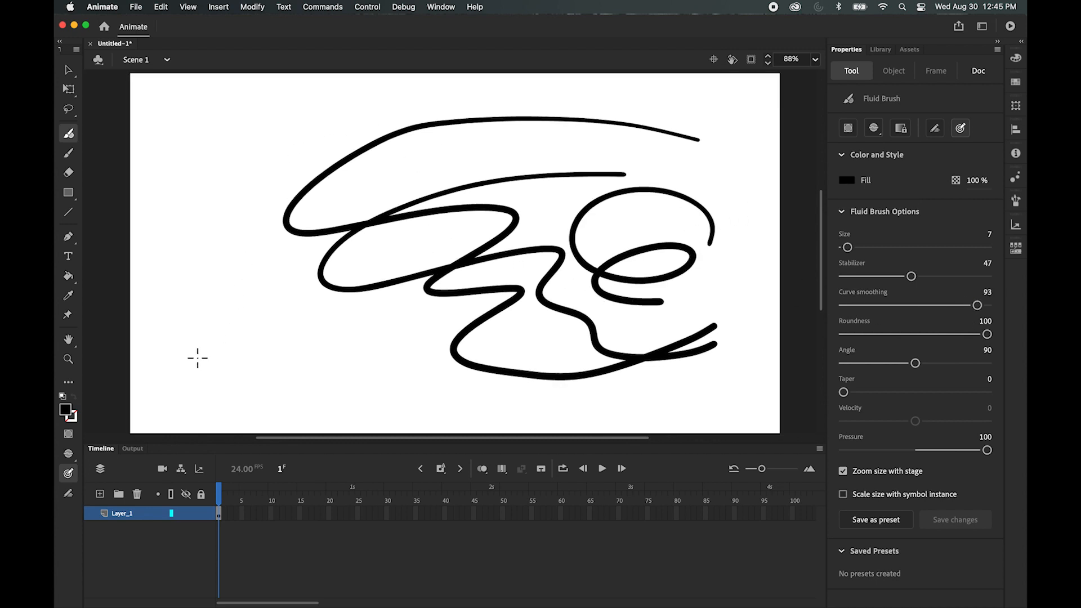
pyautogui.moveTo(200, 361)
pyautogui.mouseDown()
pyautogui.moveTo(220, 183)
pyautogui.moveTo(373, 168)
pyautogui.moveTo(322, 386)
pyautogui.moveTo(488, 280)
pyautogui.mouseUp()
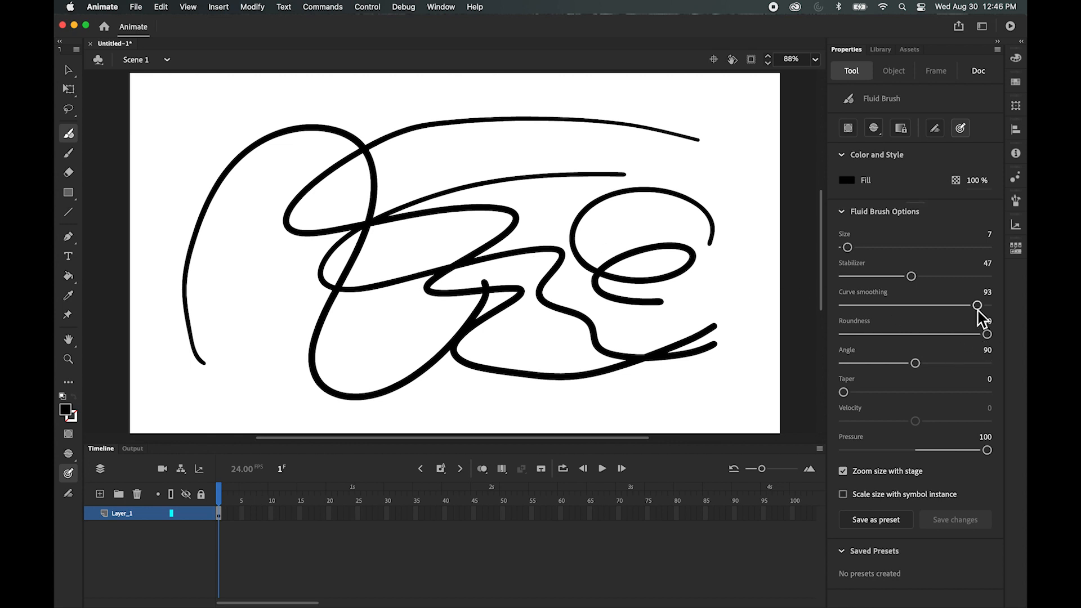
# Step: Compare wavy test strokes drawn with curve smoothing at 0 and at 100
pyautogui.moveTo(977, 307); pyautogui.dragTo(840, 306)
pyautogui.moveTo(439, 172)
pyautogui.mouseDown()
pyautogui.moveTo(328, 111)
pyautogui.moveTo(234, 217)
pyautogui.moveTo(250, 352)
pyautogui.mouseUp()
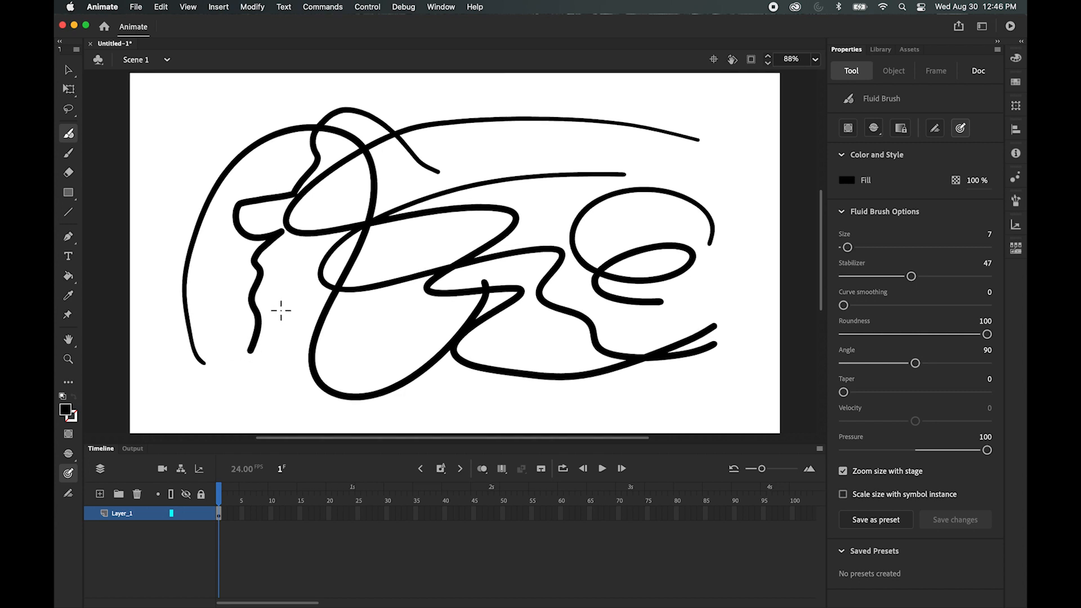
pyautogui.moveTo(844, 305); pyautogui.dragTo(991, 306)
pyautogui.moveTo(430, 135)
pyautogui.mouseDown()
pyautogui.moveTo(299, 96)
pyautogui.moveTo(208, 187)
pyautogui.moveTo(183, 259)
pyautogui.moveTo(271, 337)
pyautogui.mouseUp()
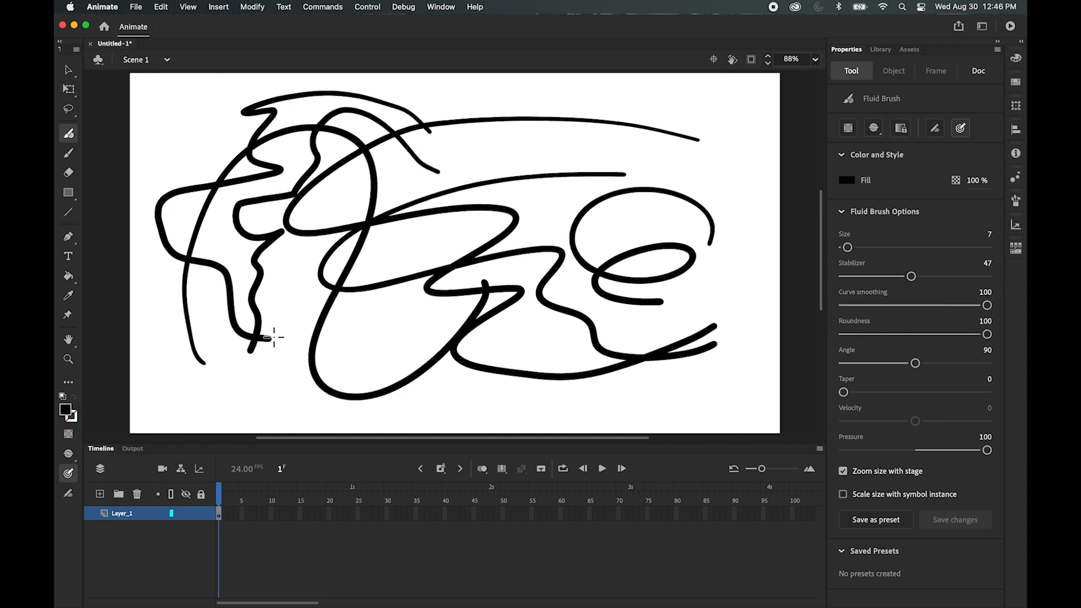
# Step: Undo all the stabilizer and curve smoothing test strokes to clear the stage
pyautogui.press('super+z')
pyautogui.press('super+z')
pyautogui.press('super+z')
pyautogui.press('super+z')
pyautogui.press('super+z')
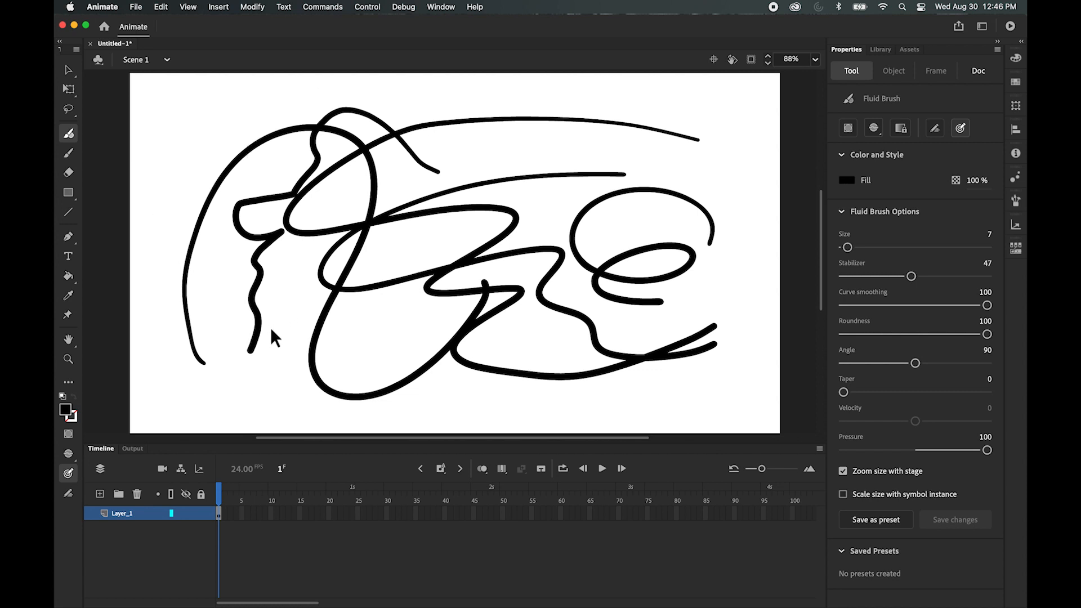
pyautogui.press('super+z')
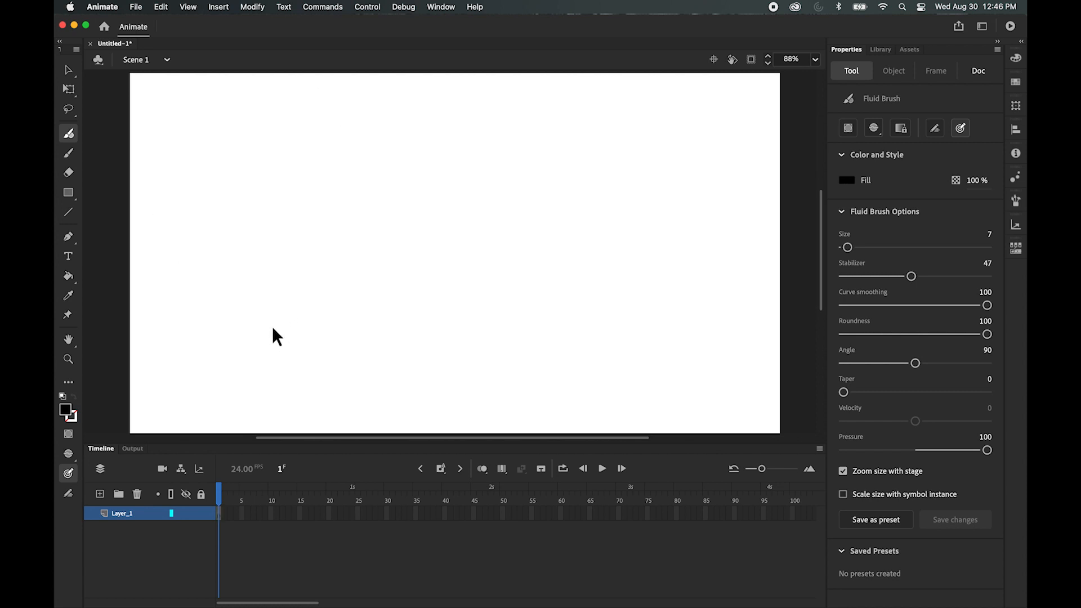
# Step: Compare brush strokes drawn with roundness at 5 and at 100
pyautogui.click(988, 336)
pyautogui.moveTo(988, 336); pyautogui.dragTo(843, 335)
pyautogui.moveTo(698, 213)
pyautogui.mouseDown()
pyautogui.moveTo(351, 275)
pyautogui.moveTo(529, 291)
pyautogui.moveTo(641, 351)
pyautogui.moveTo(766, 333)
pyautogui.mouseUp()
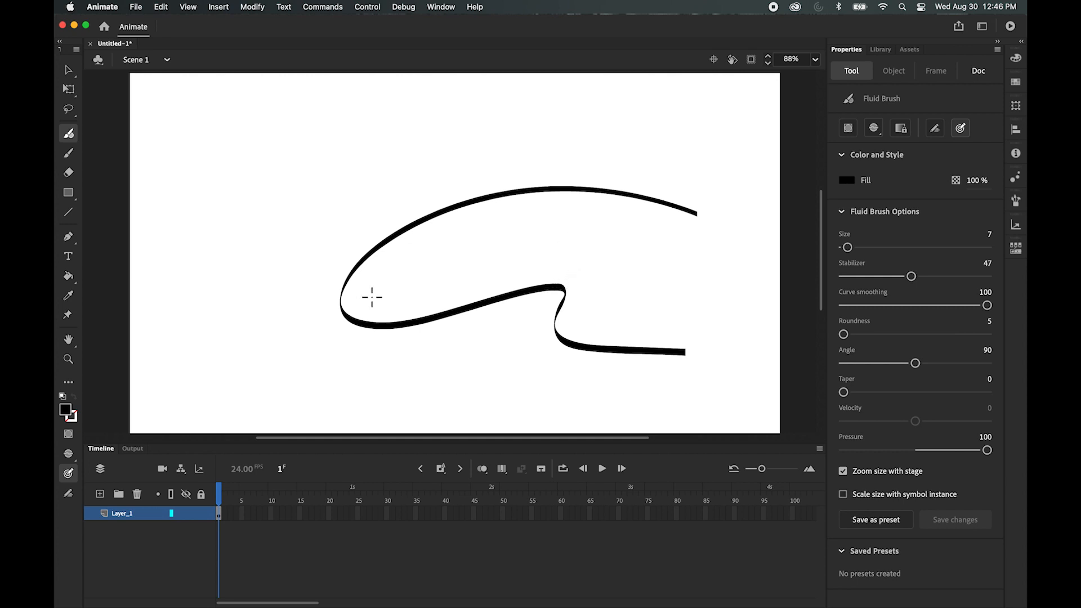
pyautogui.moveTo(667, 174)
pyautogui.mouseDown()
pyautogui.moveTo(384, 217)
pyautogui.moveTo(525, 319)
pyautogui.mouseUp()
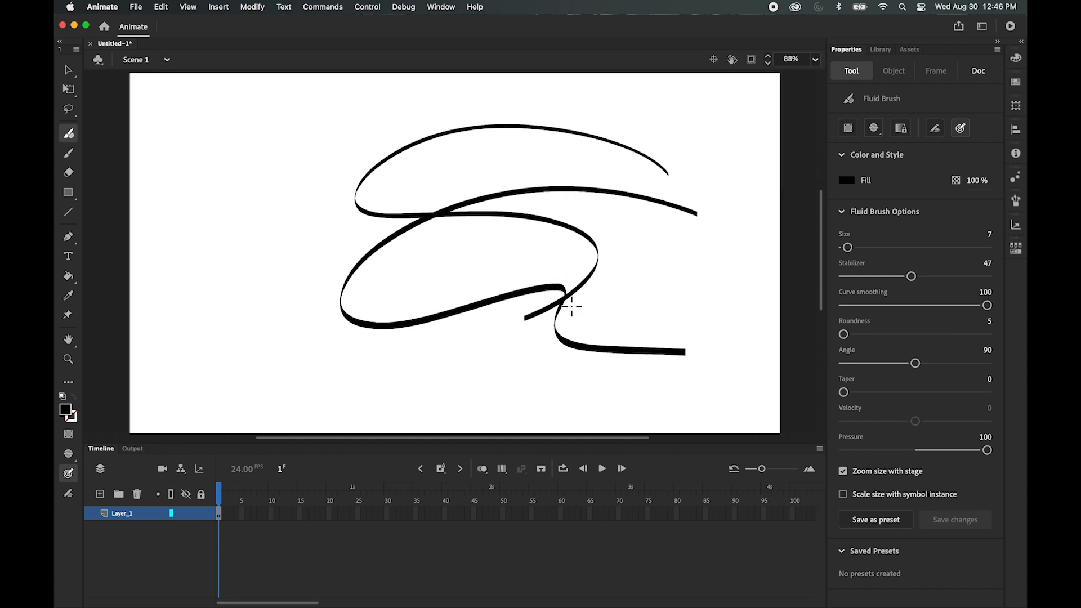
pyautogui.moveTo(844, 334); pyautogui.dragTo(991, 336)
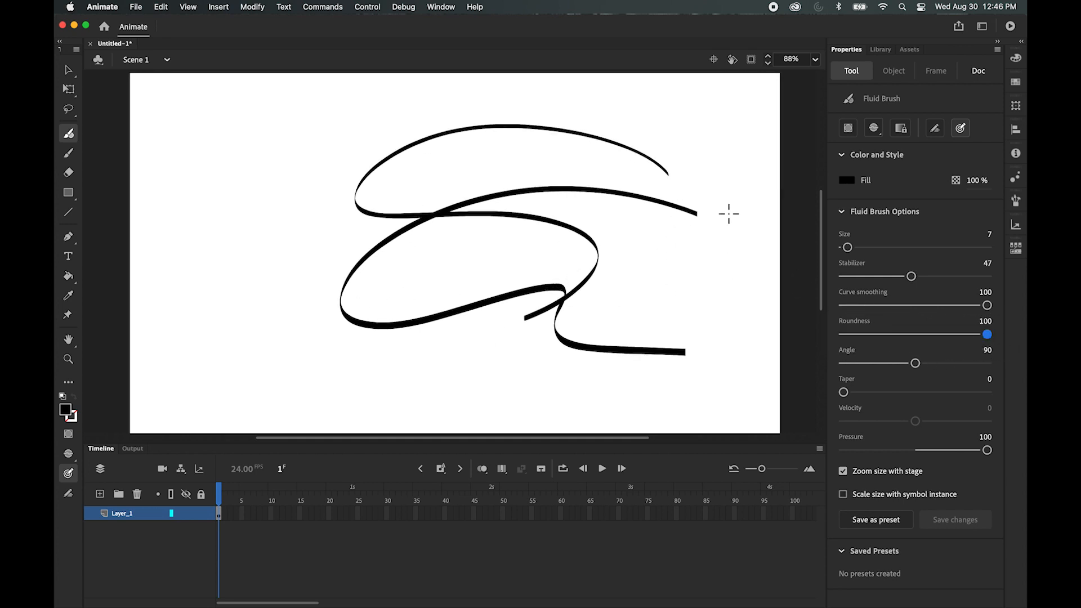
pyautogui.moveTo(724, 209)
pyautogui.mouseDown()
pyautogui.moveTo(694, 240)
pyautogui.moveTo(664, 333)
pyautogui.moveTo(683, 421)
pyautogui.mouseUp()
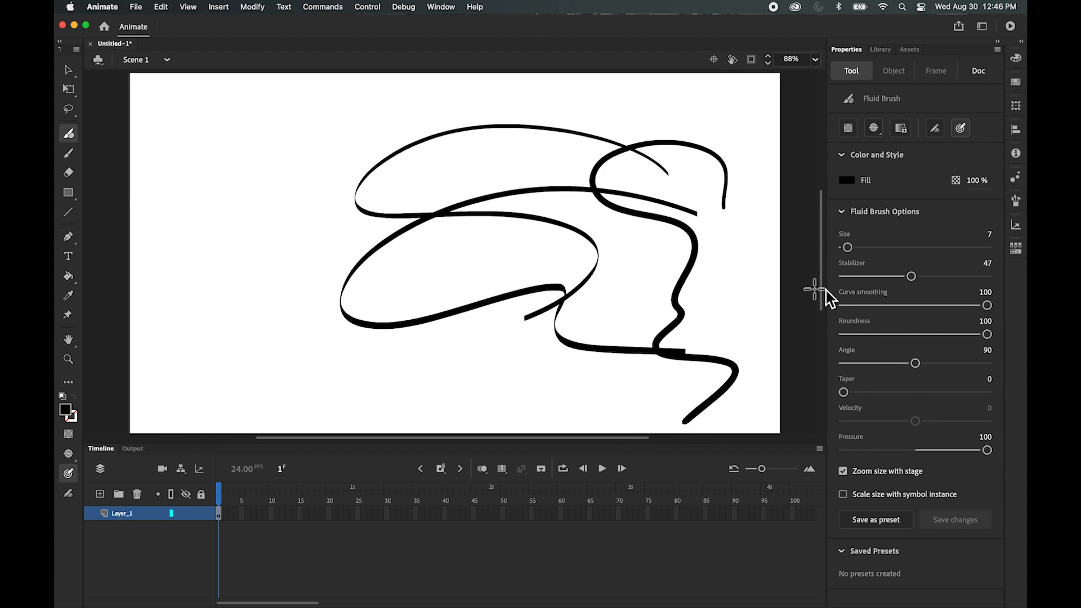
# Step: Compare brush strokes drawn with the brush angle at 180 and at 0
pyautogui.click(986, 334)
pyautogui.moveTo(919, 366); pyautogui.dragTo(997, 371)
pyautogui.moveTo(707, 304)
pyautogui.mouseDown()
pyautogui.moveTo(696, 207)
pyautogui.moveTo(618, 332)
pyautogui.moveTo(329, 387)
pyautogui.moveTo(300, 380)
pyautogui.moveTo(264, 189)
pyautogui.moveTo(315, 319)
pyautogui.moveTo(478, 340)
pyautogui.mouseUp()
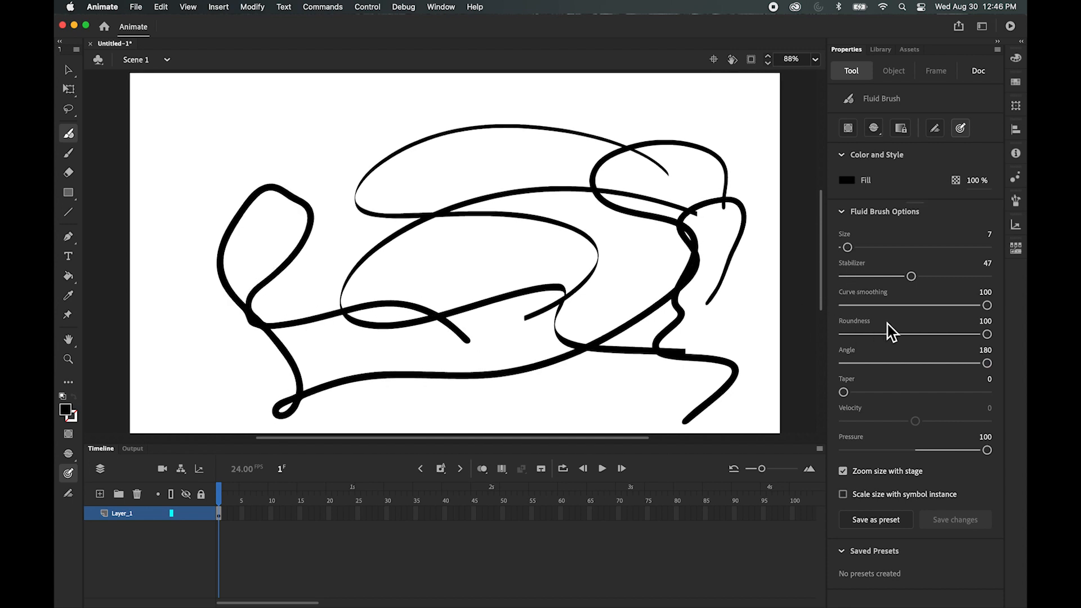
pyautogui.moveTo(987, 364); pyautogui.dragTo(796, 362)
pyautogui.moveTo(444, 211)
pyautogui.mouseDown()
pyautogui.moveTo(244, 133)
pyautogui.moveTo(316, 160)
pyautogui.moveTo(308, 222)
pyautogui.moveTo(370, 306)
pyautogui.moveTo(297, 139)
pyautogui.moveTo(172, 150)
pyautogui.moveTo(169, 240)
pyautogui.moveTo(221, 353)
pyautogui.moveTo(296, 360)
pyautogui.mouseUp()
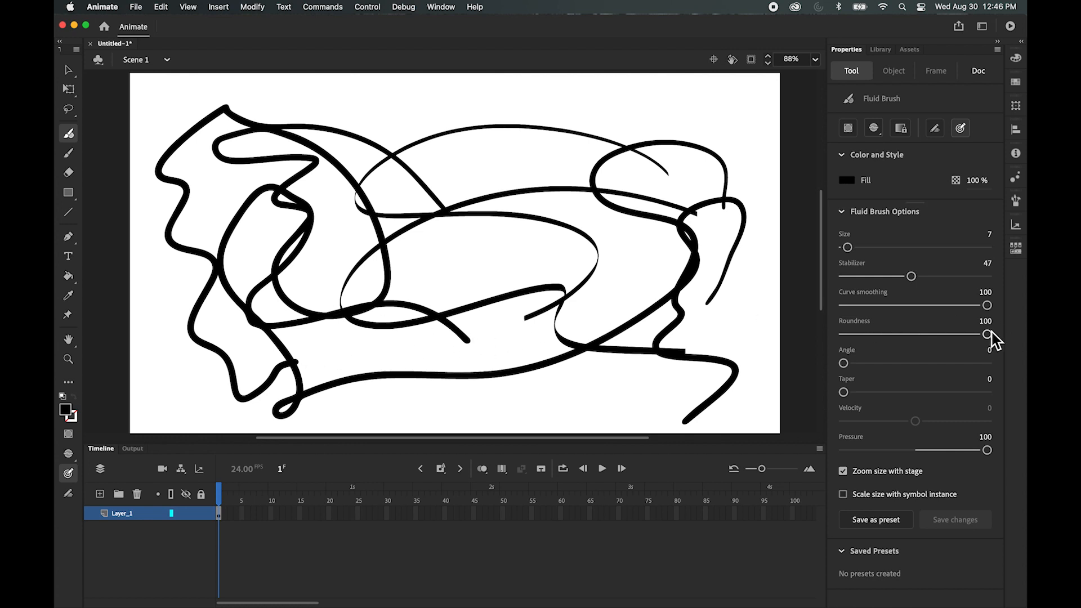
# Step: Set the brush angle to 92 and the taper to 100, and draw a spiral test stroke
pyautogui.moveTo(843, 363); pyautogui.dragTo(917, 369)
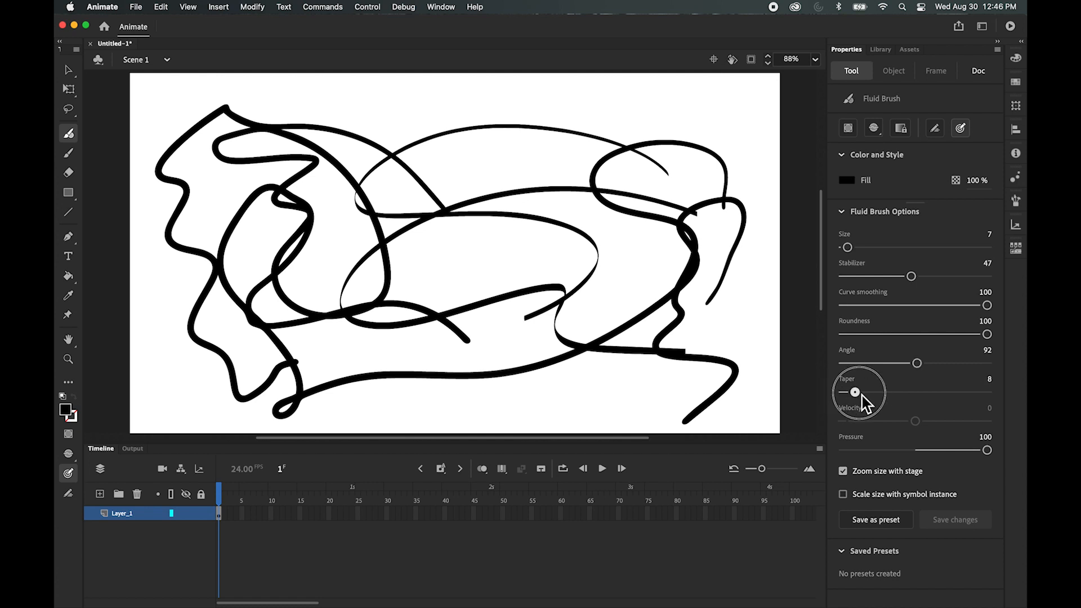
pyautogui.moveTo(863, 401); pyautogui.dragTo(951, 403)
pyautogui.moveTo(768, 371)
pyautogui.mouseDown()
pyautogui.moveTo(758, 328)
pyautogui.moveTo(700, 257)
pyautogui.moveTo(598, 211)
pyautogui.moveTo(434, 266)
pyautogui.moveTo(433, 362)
pyautogui.moveTo(587, 332)
pyautogui.moveTo(550, 374)
pyautogui.mouseUp()
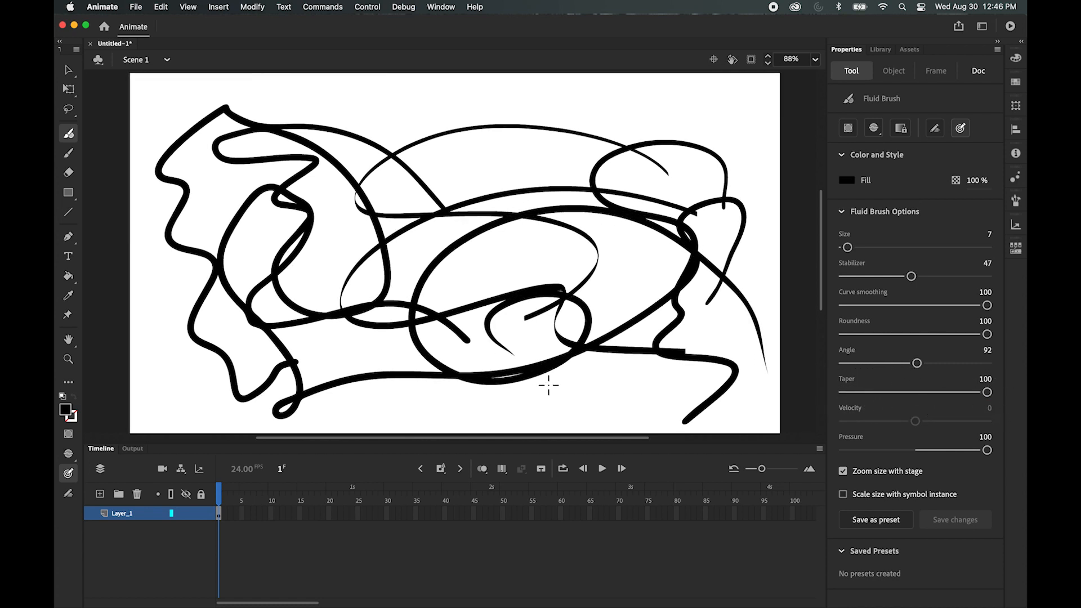
# Step: Undo all the roundness, angle and taper test strokes to clear the stage
pyautogui.press('super+z')
pyautogui.press('super+z')
pyautogui.press('super+z')
pyautogui.press('super+z')
pyautogui.press('super+z')
pyautogui.press('super+z')
pyautogui.press('super+z')
pyautogui.press('super+z')
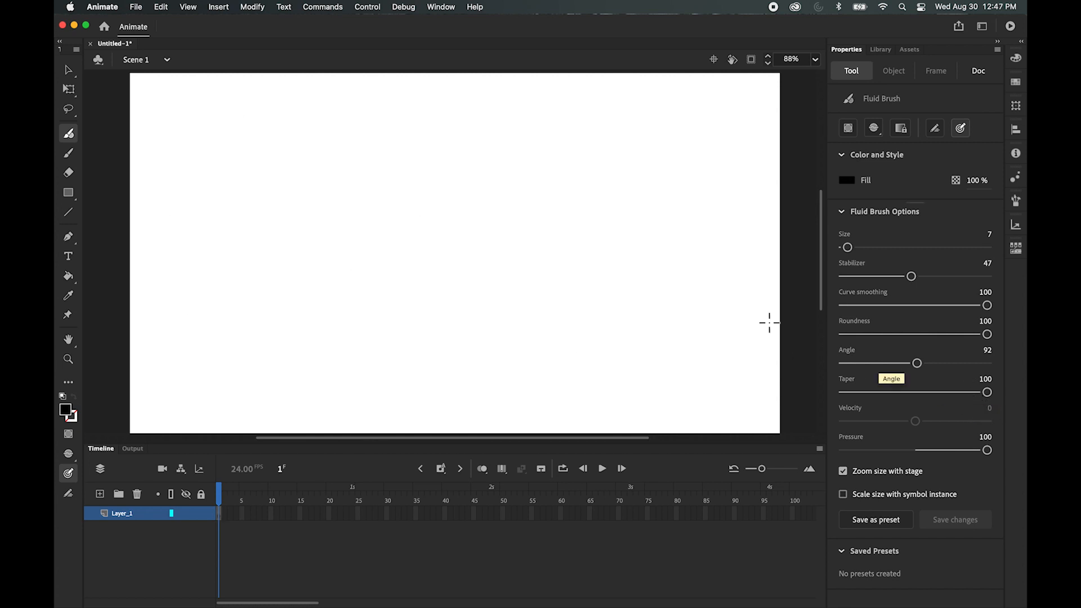
# Step: Compare curved test strokes drawn with the taper at 100, 0 and 53
pyautogui.moveTo(659, 326)
pyautogui.mouseDown()
pyautogui.moveTo(580, 193)
pyautogui.moveTo(366, 212)
pyautogui.moveTo(445, 367)
pyautogui.moveTo(487, 271)
pyautogui.moveTo(467, 286)
pyautogui.mouseUp()
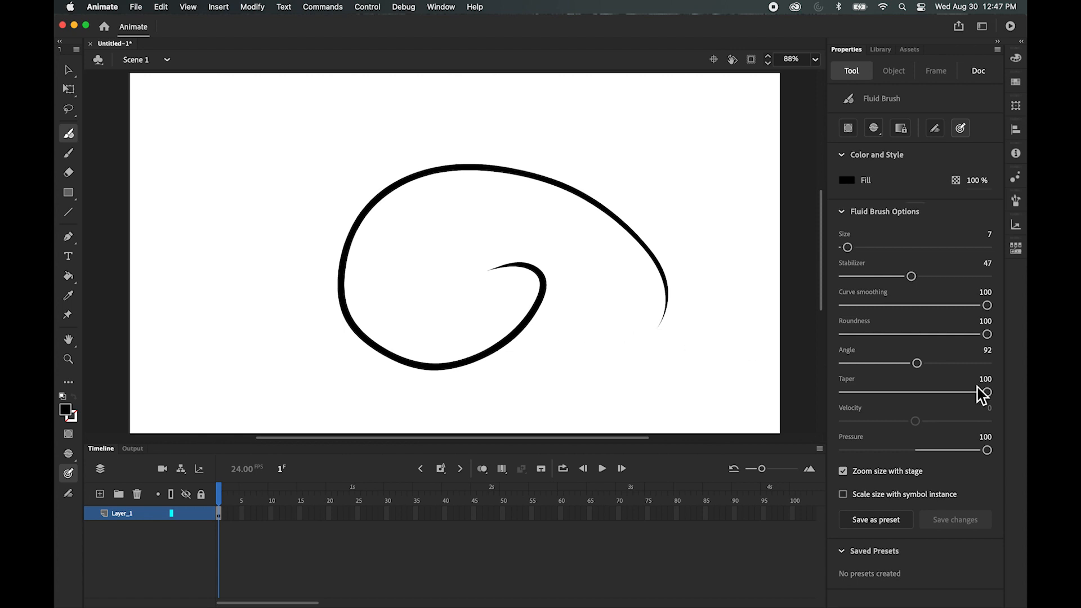
pyautogui.moveTo(987, 391); pyautogui.dragTo(843, 392)
pyautogui.moveTo(616, 378)
pyautogui.mouseDown()
pyautogui.moveTo(683, 318)
pyautogui.moveTo(512, 206)
pyautogui.mouseUp()
pyautogui.moveTo(505, 243)
pyautogui.mouseDown()
pyautogui.moveTo(640, 250)
pyautogui.moveTo(566, 353)
pyautogui.mouseUp()
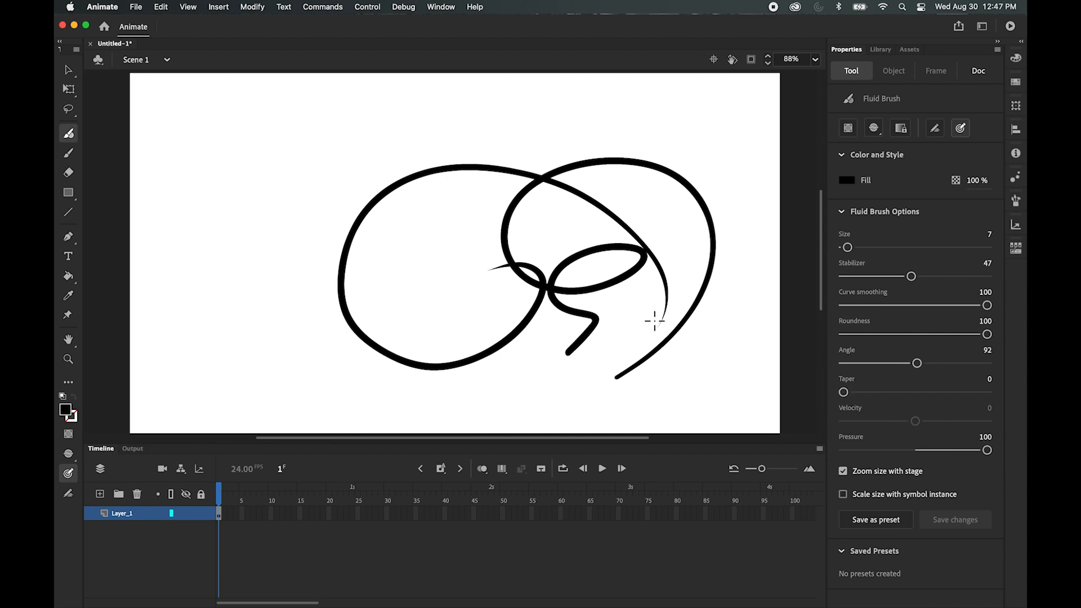
pyautogui.moveTo(844, 392); pyautogui.dragTo(920, 391)
pyautogui.moveTo(705, 144)
pyautogui.mouseDown()
pyautogui.moveTo(504, 111)
pyautogui.moveTo(249, 224)
pyautogui.moveTo(541, 302)
pyautogui.mouseUp()
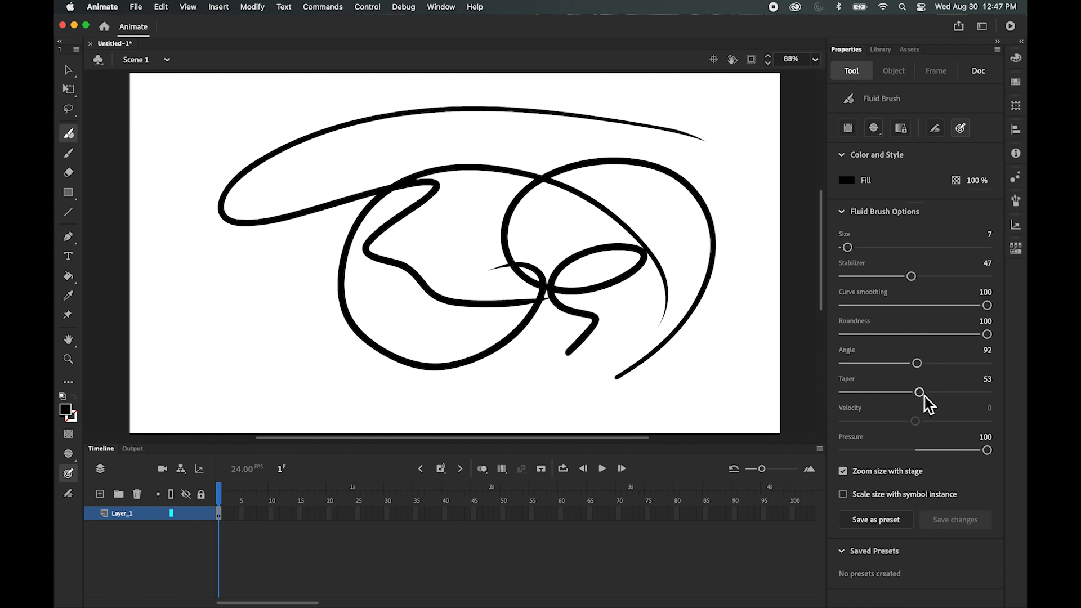
# Step: Set the brush taper to 76 and undo all the taper test strokes
pyautogui.moveTo(921, 392); pyautogui.dragTo(953, 403)
pyautogui.press('super+z')
pyautogui.press('super+z')
pyautogui.press('super+z')
pyautogui.press('super+z')
pyautogui.press('super+z')
pyautogui.press('super+z')
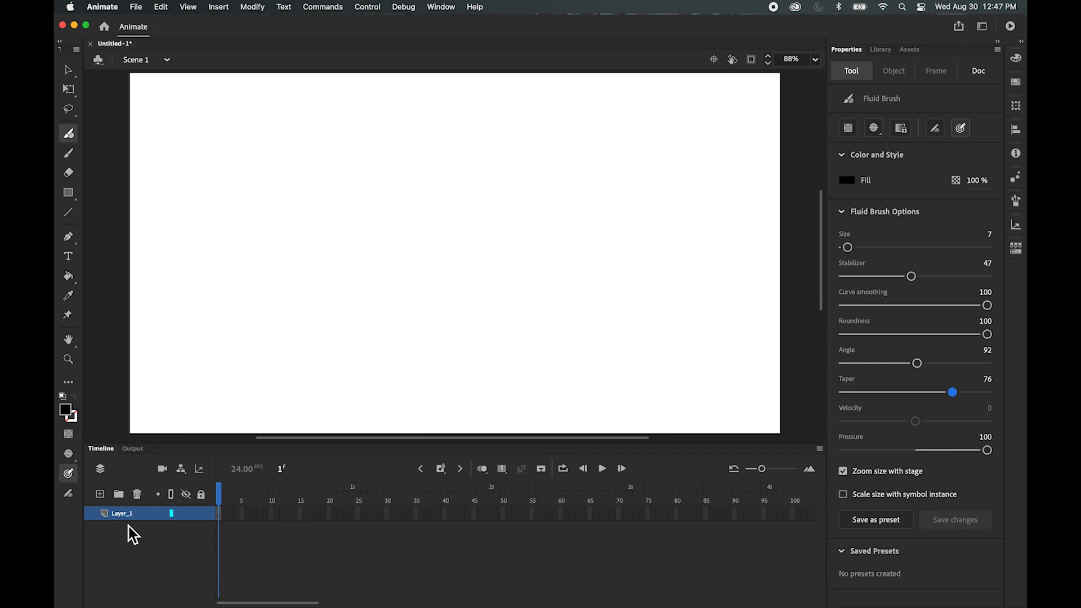
# Step: Set the fill to blue #0099FF and sketch a rough oval head with a jagged tuft on each side mid-stage
pyautogui.click(65, 411)
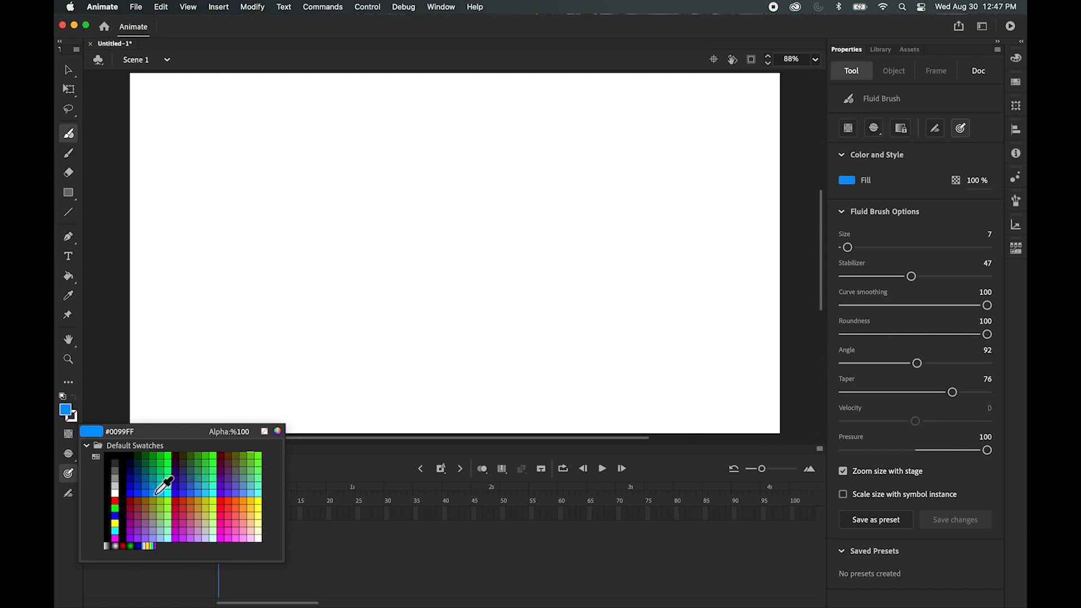
pyautogui.click(157, 492)
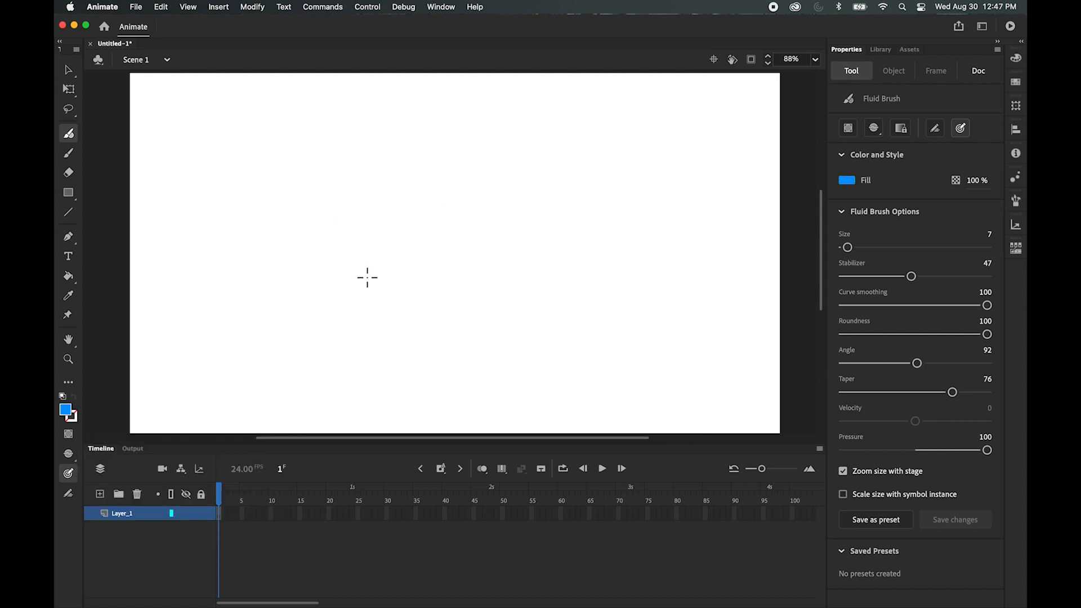
pyautogui.moveTo(471, 308)
pyautogui.mouseDown()
pyautogui.moveTo(462, 195)
pyautogui.moveTo(505, 321)
pyautogui.moveTo(390, 232)
pyautogui.moveTo(561, 230)
pyautogui.moveTo(427, 301)
pyautogui.moveTo(370, 291)
pyautogui.mouseUp()
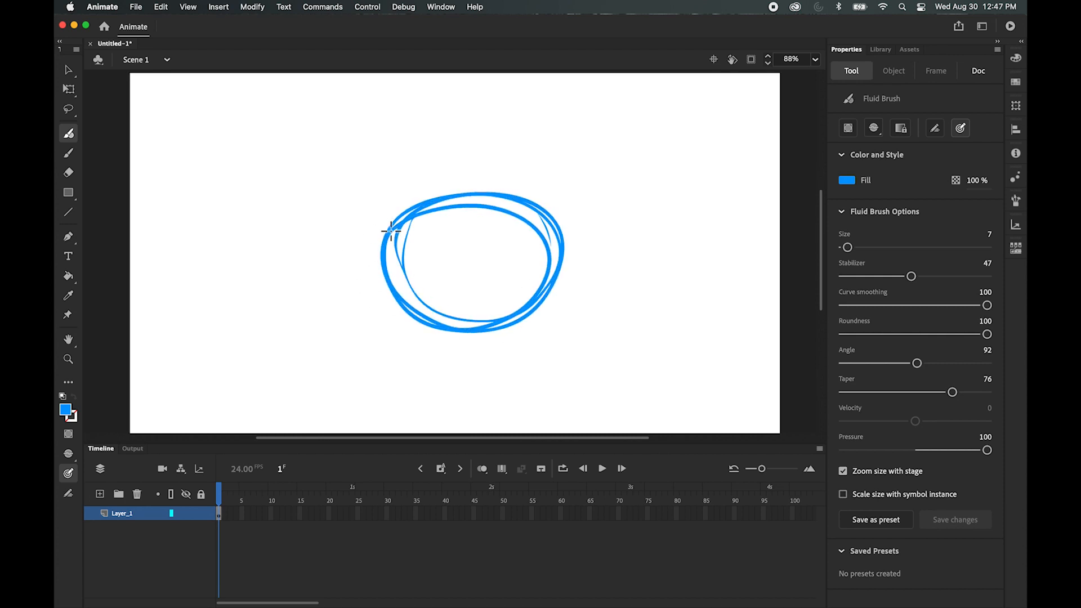
pyautogui.moveTo(395, 223)
pyautogui.mouseDown()
pyautogui.moveTo(371, 311)
pyautogui.moveTo(416, 324)
pyautogui.mouseUp()
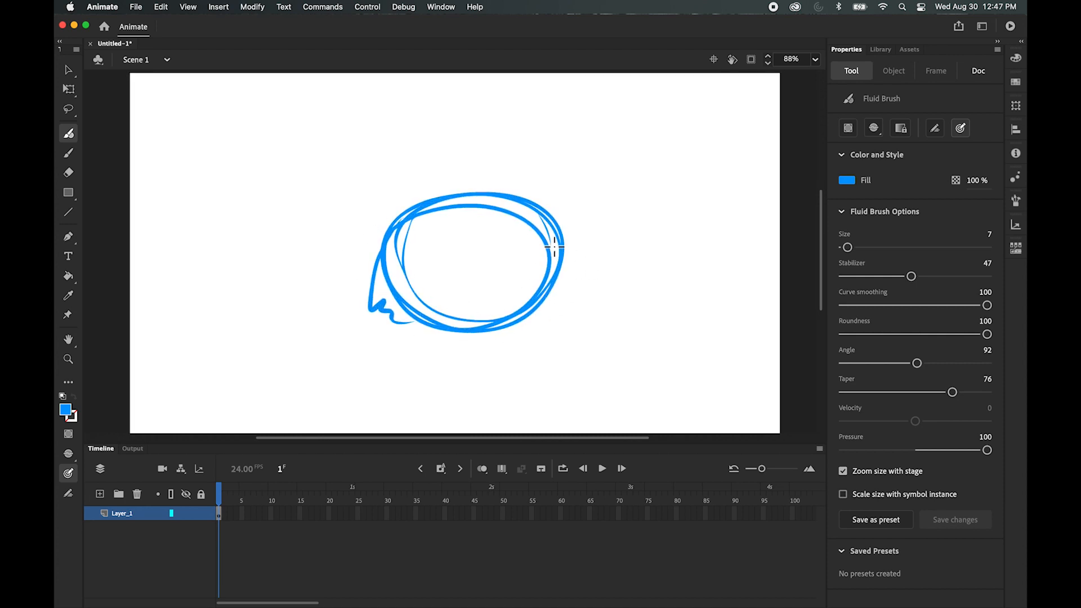
pyautogui.moveTo(544, 232)
pyautogui.mouseDown()
pyautogui.moveTo(569, 278)
pyautogui.moveTo(567, 311)
pyautogui.mouseUp()
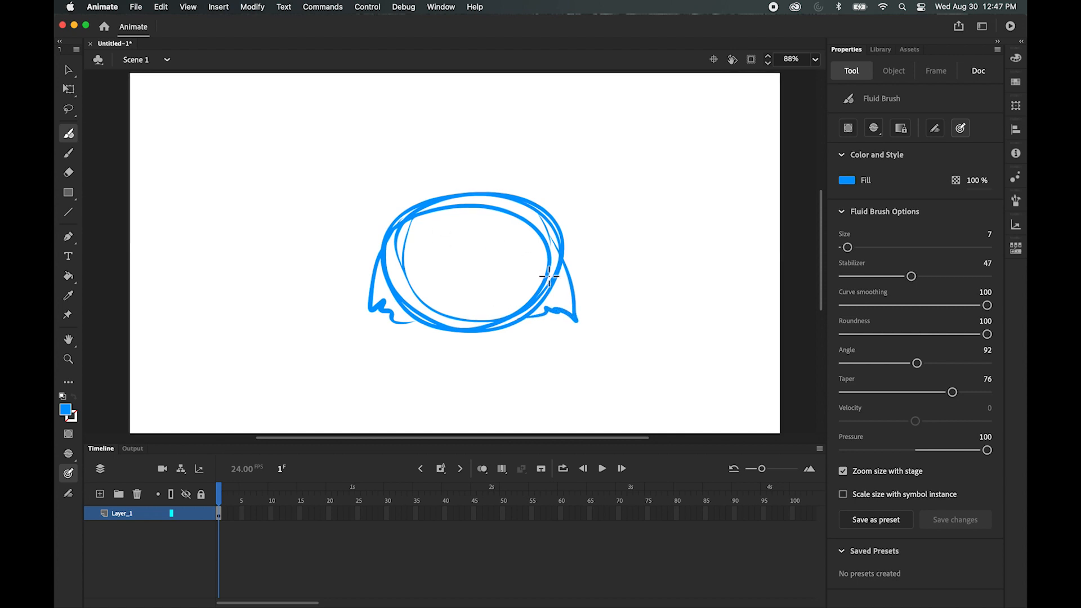
# Step: Reinforce the cheek tuft and chin line in blue and sketch a pointed cat ear on each side of the head
pyautogui.moveTo(561, 242)
pyautogui.mouseDown()
pyautogui.moveTo(567, 310)
pyautogui.moveTo(540, 313)
pyautogui.mouseUp()
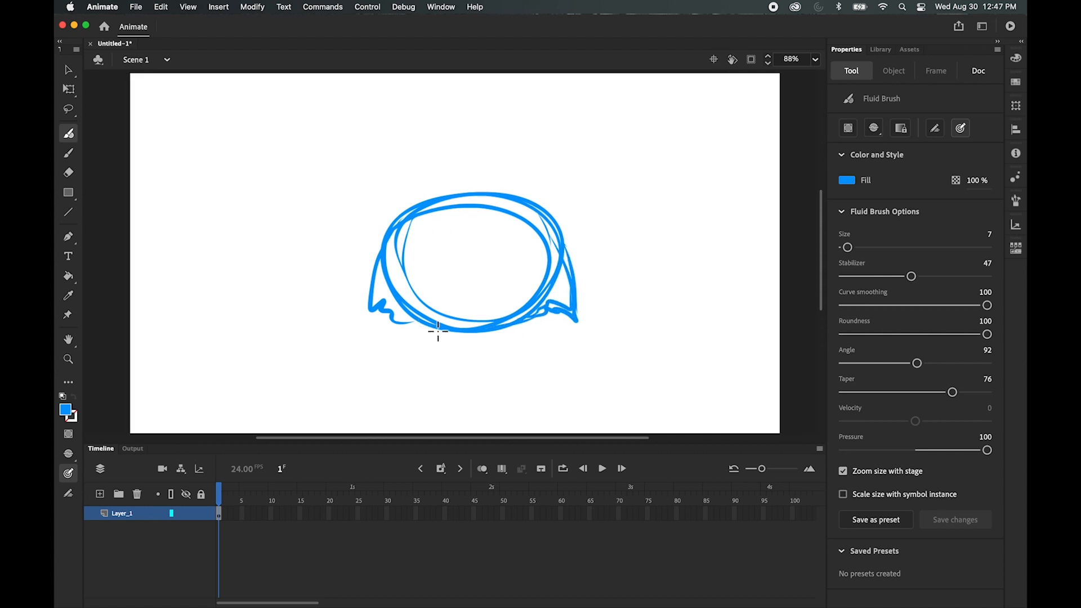
pyautogui.moveTo(437, 323); pyautogui.dragTo(450, 330)
pyautogui.moveTo(379, 214); pyautogui.dragTo(384, 236)
pyautogui.moveTo(369, 197); pyautogui.dragTo(388, 229)
pyautogui.moveTo(389, 228)
pyautogui.mouseDown()
pyautogui.moveTo(356, 175)
pyautogui.moveTo(419, 197)
pyautogui.moveTo(335, 175)
pyautogui.moveTo(440, 196)
pyautogui.moveTo(533, 185)
pyautogui.mouseUp()
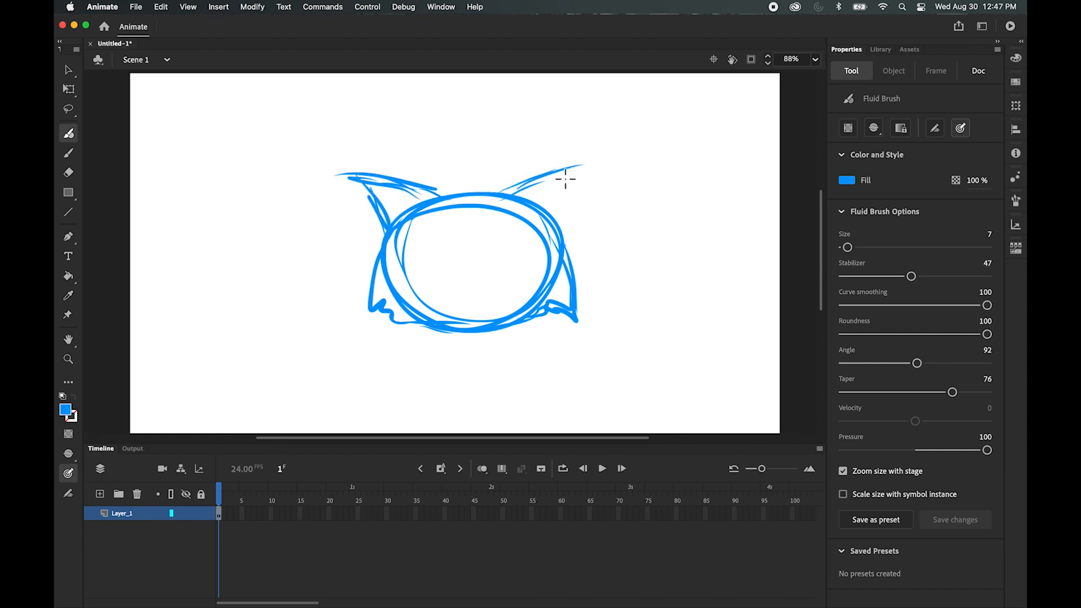
pyautogui.moveTo(562, 174); pyautogui.dragTo(591, 167)
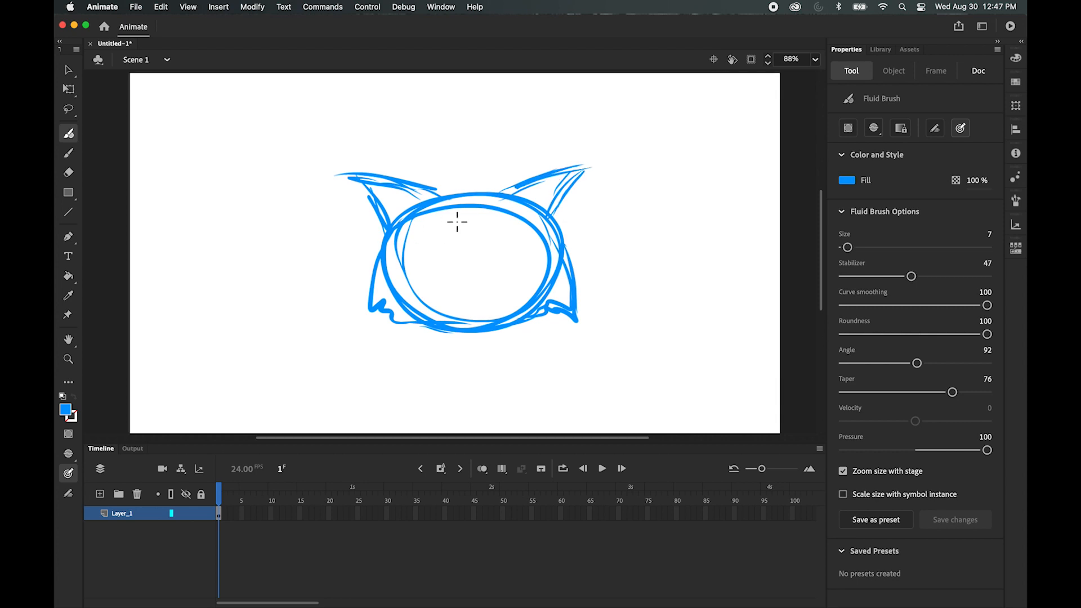
# Step: Sketch two almond-shaped eyes, a small triangular nose and a smiling cat mouth inside the head
pyautogui.moveTo(417, 266)
pyautogui.mouseDown()
pyautogui.moveTo(448, 251)
pyautogui.moveTo(412, 257)
pyautogui.moveTo(451, 257)
pyautogui.moveTo(407, 265)
pyautogui.moveTo(454, 250)
pyautogui.moveTo(414, 261)
pyautogui.moveTo(438, 262)
pyautogui.moveTo(420, 251)
pyautogui.moveTo(455, 258)
pyautogui.moveTo(415, 265)
pyautogui.moveTo(499, 244)
pyautogui.mouseUp()
pyautogui.moveTo(485, 248)
pyautogui.mouseDown()
pyautogui.moveTo(527, 257)
pyautogui.moveTo(511, 244)
pyautogui.moveTo(525, 259)
pyautogui.mouseUp()
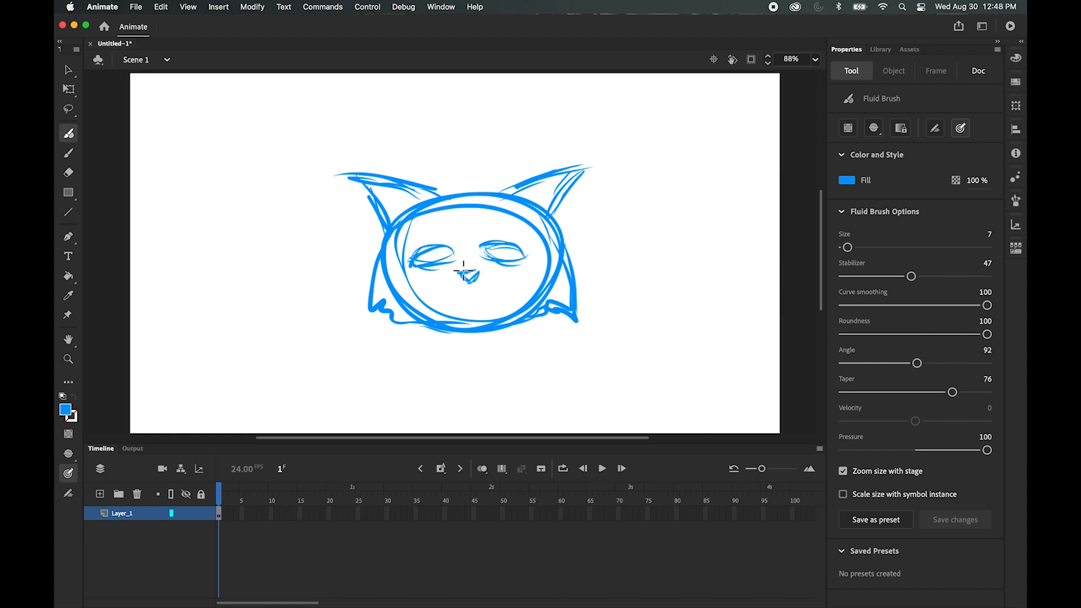
pyautogui.moveTo(463, 271); pyautogui.dragTo(471, 280)
pyautogui.moveTo(443, 300)
pyautogui.mouseDown()
pyautogui.moveTo(469, 294)
pyautogui.moveTo(467, 282)
pyautogui.moveTo(498, 293)
pyautogui.mouseUp()
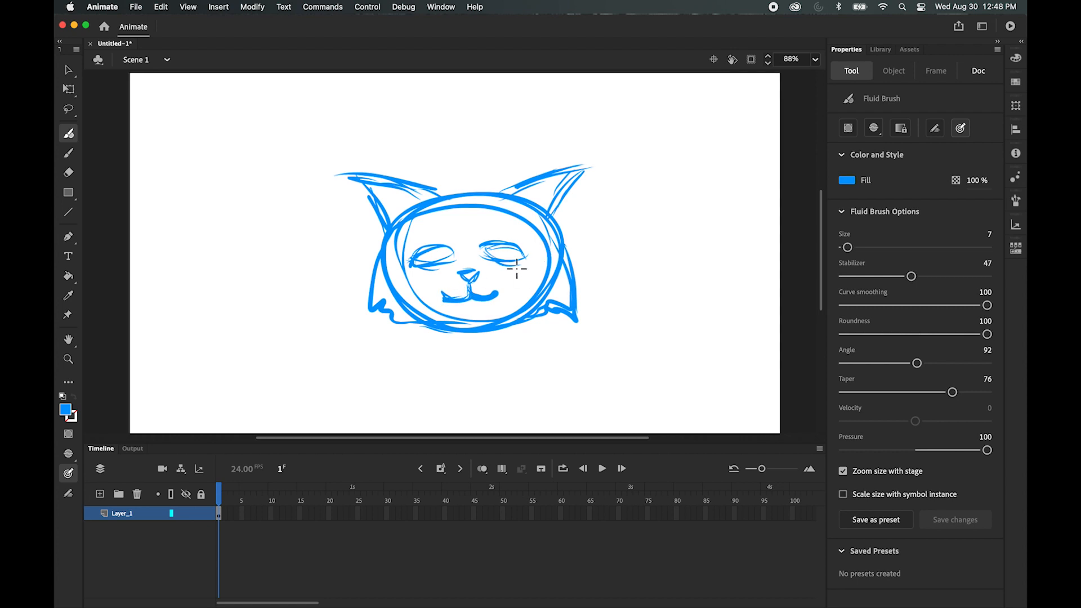
# Step: Sketch three whiskers on each cheek and fill in the pupils of both eyes
pyautogui.moveTo(554, 301); pyautogui.dragTo(531, 317)
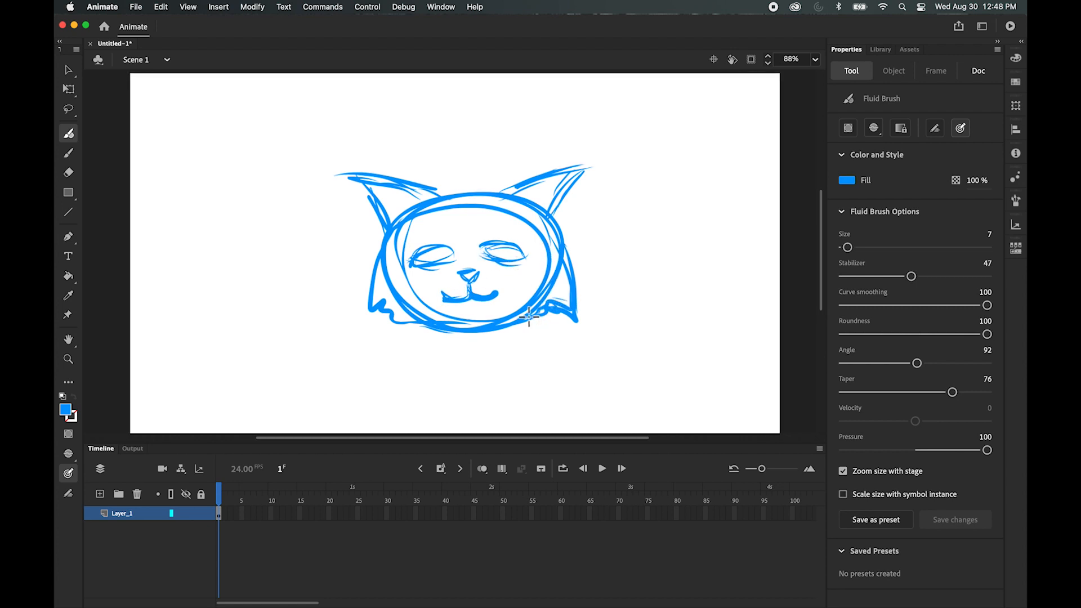
pyautogui.moveTo(525, 275)
pyautogui.mouseDown()
pyautogui.moveTo(615, 269)
pyautogui.moveTo(620, 299)
pyautogui.mouseUp()
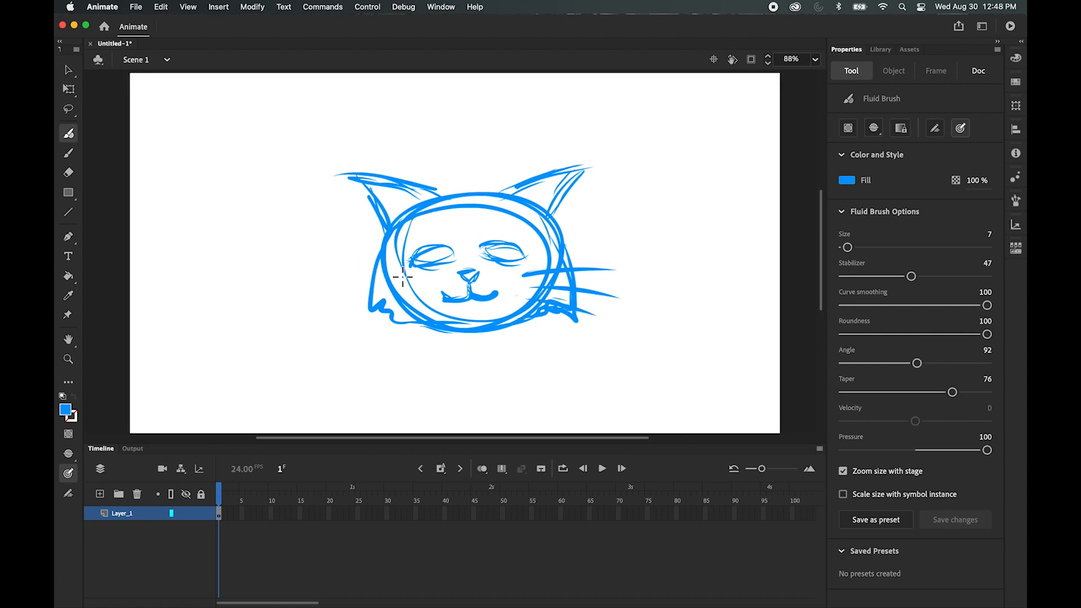
pyautogui.moveTo(388, 276)
pyautogui.mouseDown()
pyautogui.moveTo(311, 298)
pyautogui.moveTo(340, 307)
pyautogui.moveTo(348, 327)
pyautogui.mouseUp()
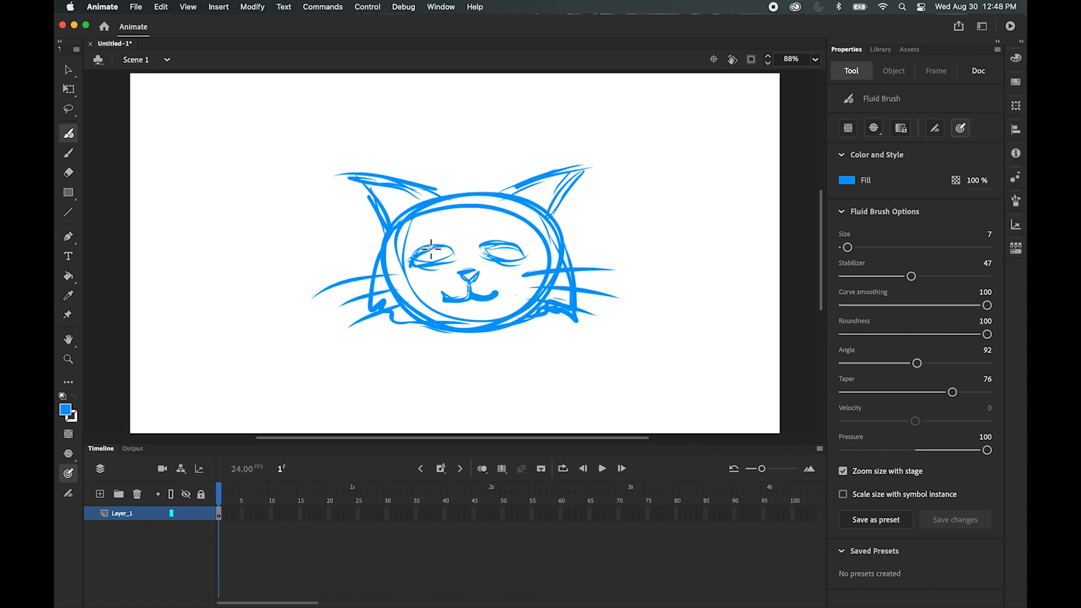
pyautogui.moveTo(431, 253); pyautogui.dragTo(432, 261)
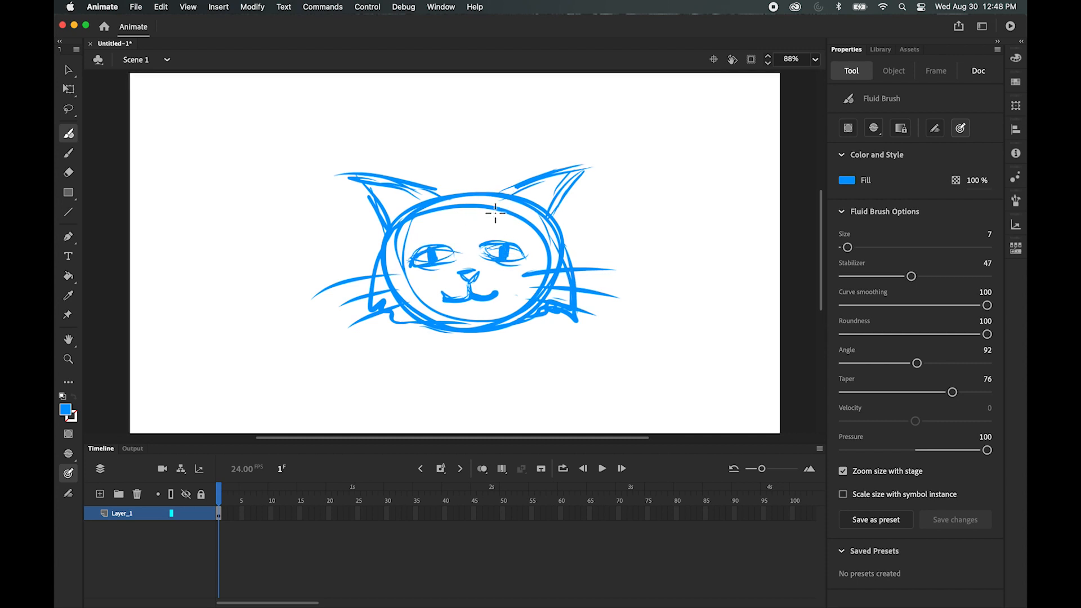
pyautogui.moveTo(412, 230)
pyautogui.mouseDown()
pyautogui.moveTo(512, 220)
pyautogui.moveTo(561, 224)
pyautogui.mouseUp()
pyautogui.press('super+z')
pyautogui.press('super+z')
pyautogui.press('super+z')
# Step: Sketch a brow marking above each eye and a short thick mark inside the left ear
pyautogui.moveTo(500, 226); pyautogui.dragTo(568, 219)
pyautogui.moveTo(450, 229); pyautogui.dragTo(371, 235)
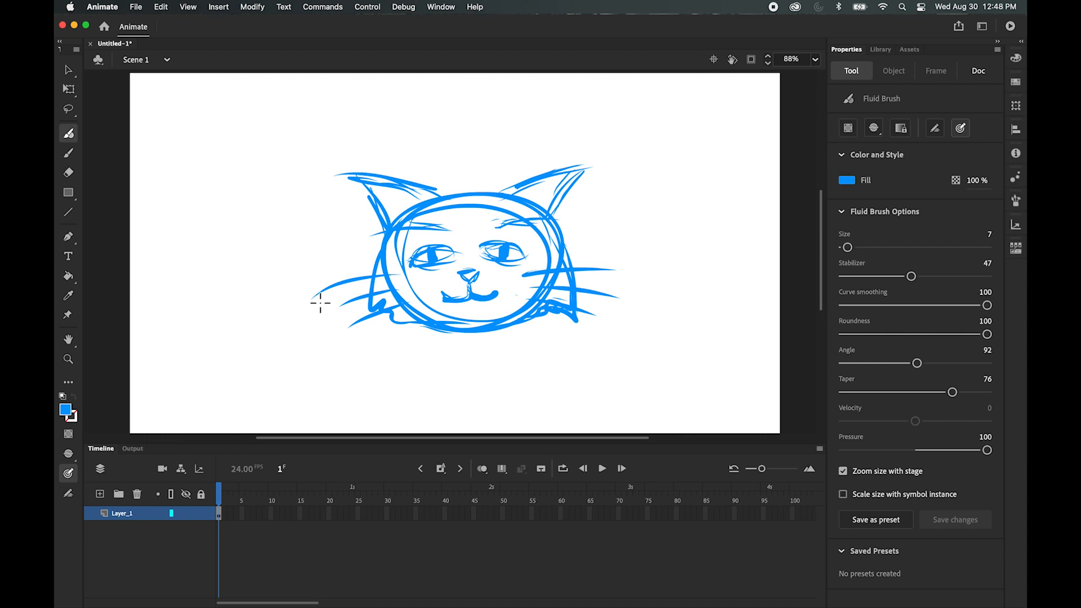
pyautogui.moveTo(418, 204)
pyautogui.mouseDown()
pyautogui.moveTo(396, 189)
pyautogui.moveTo(410, 195)
pyautogui.mouseUp()
# Step: Rename Layer_1 as Sketch and lock it
pyautogui.click(130, 523)
pyautogui.doubleClick(130, 516)
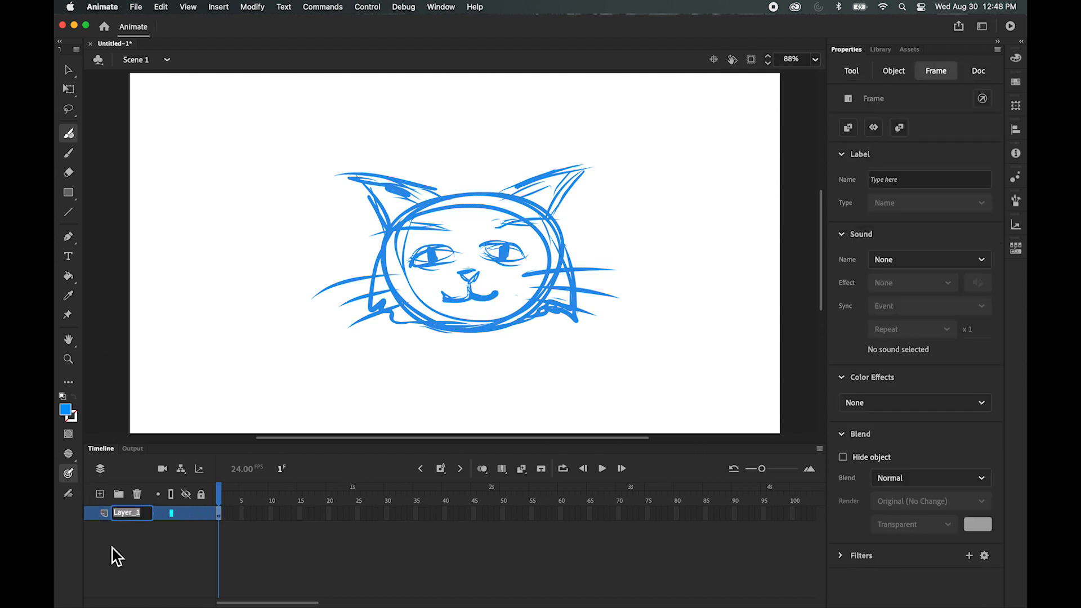
pyautogui.write('Sketch')
pyautogui.click(121, 538)
pyautogui.click(128, 515)
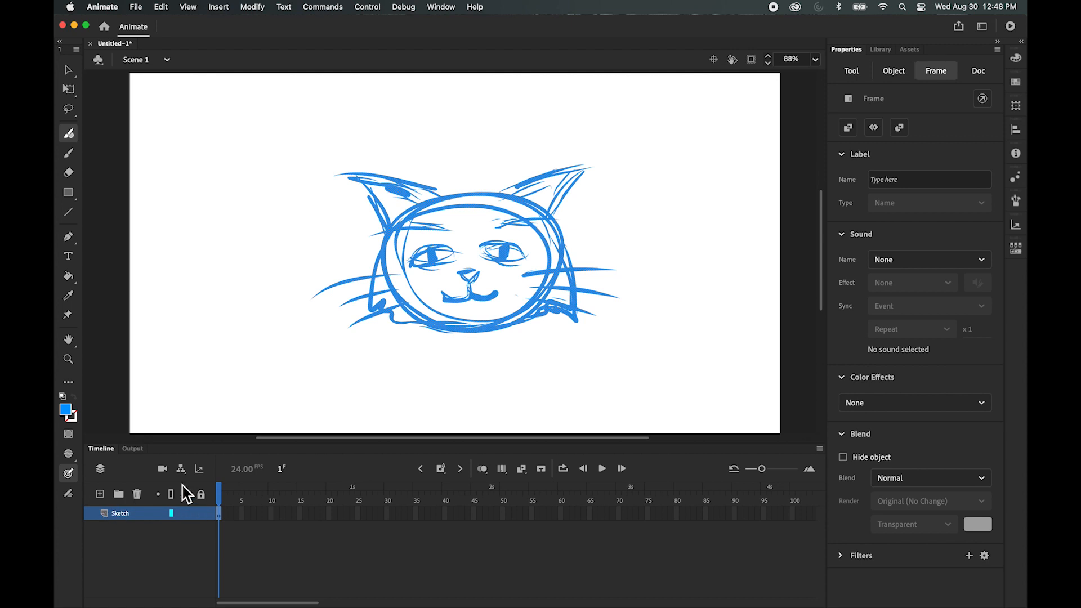
pyautogui.click(201, 513)
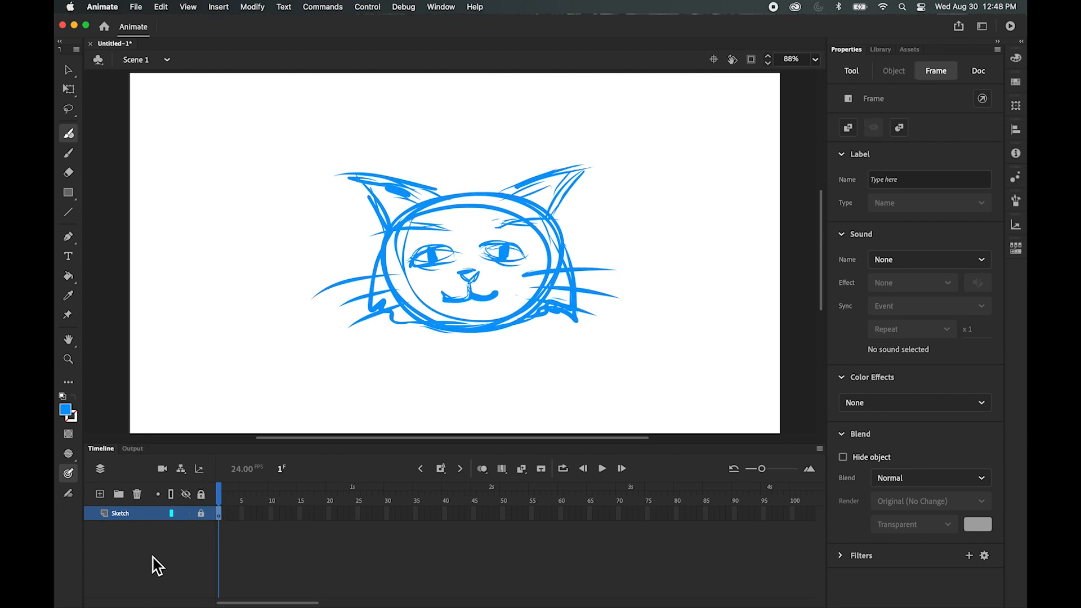
# Step: Add a new layer above the Sketch layer and name it Head
pyautogui.click(99, 493)
pyautogui.click(128, 514)
pyautogui.doubleClick(131, 516)
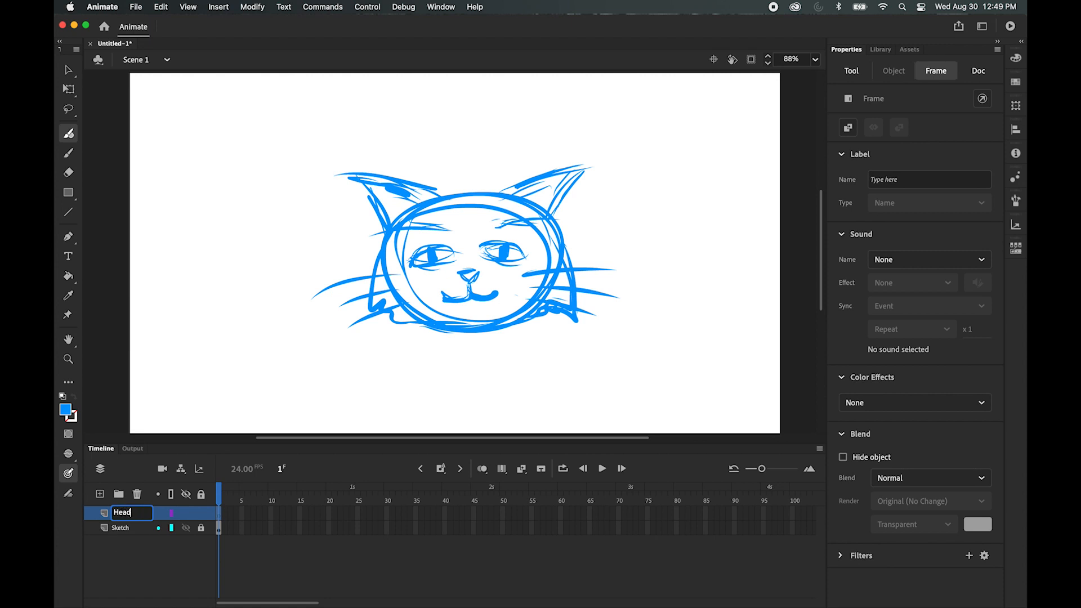
pyautogui.click(136, 571)
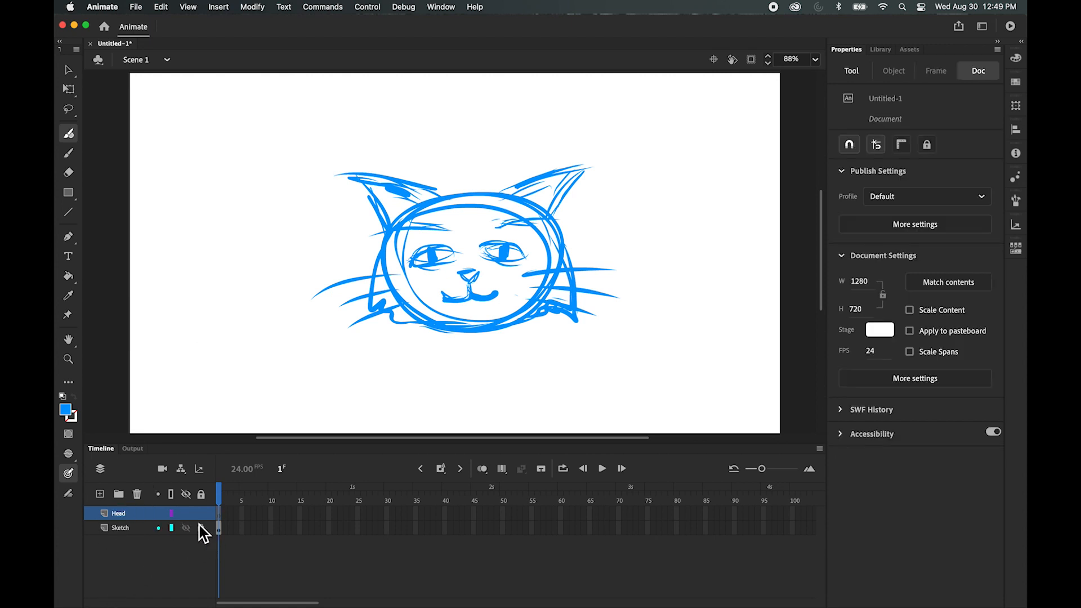
# Step: Set the fill to black and ink the tuft on top of the head and the right ear on the Head layer
pyautogui.click(219, 513)
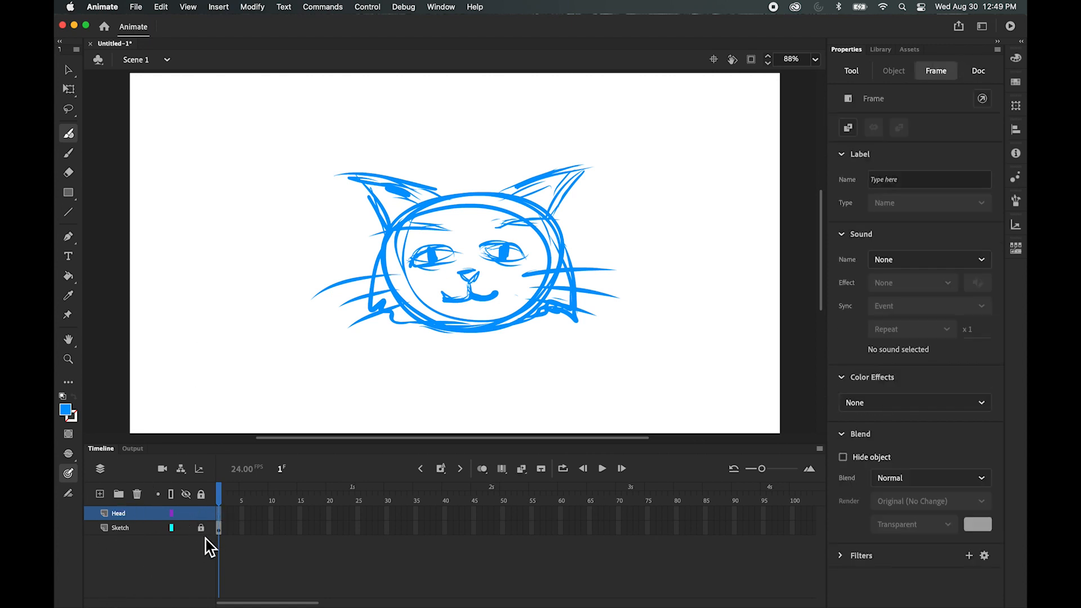
pyautogui.click(61, 405)
pyautogui.click(123, 466)
pyautogui.moveTo(441, 198); pyautogui.dragTo(494, 191)
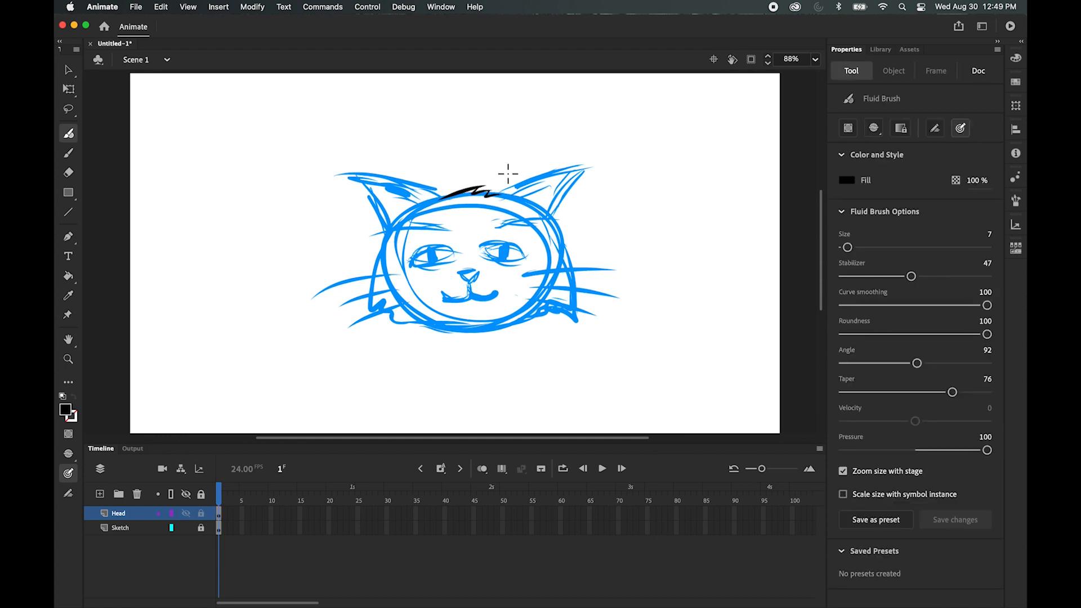
pyautogui.moveTo(506, 191); pyautogui.dragTo(583, 171)
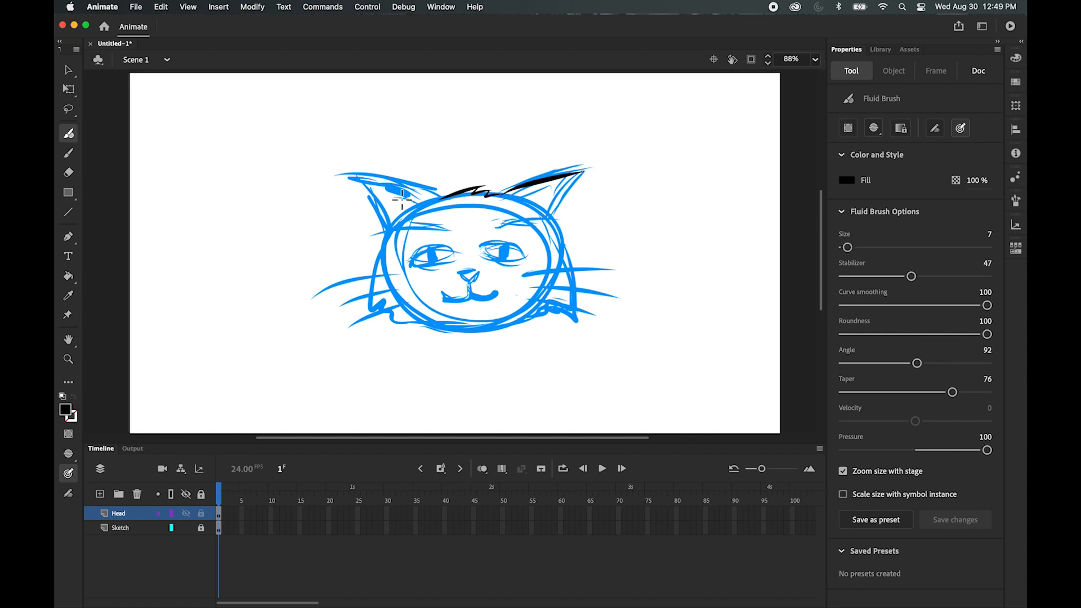
pyautogui.moveTo(432, 194); pyautogui.dragTo(332, 172)
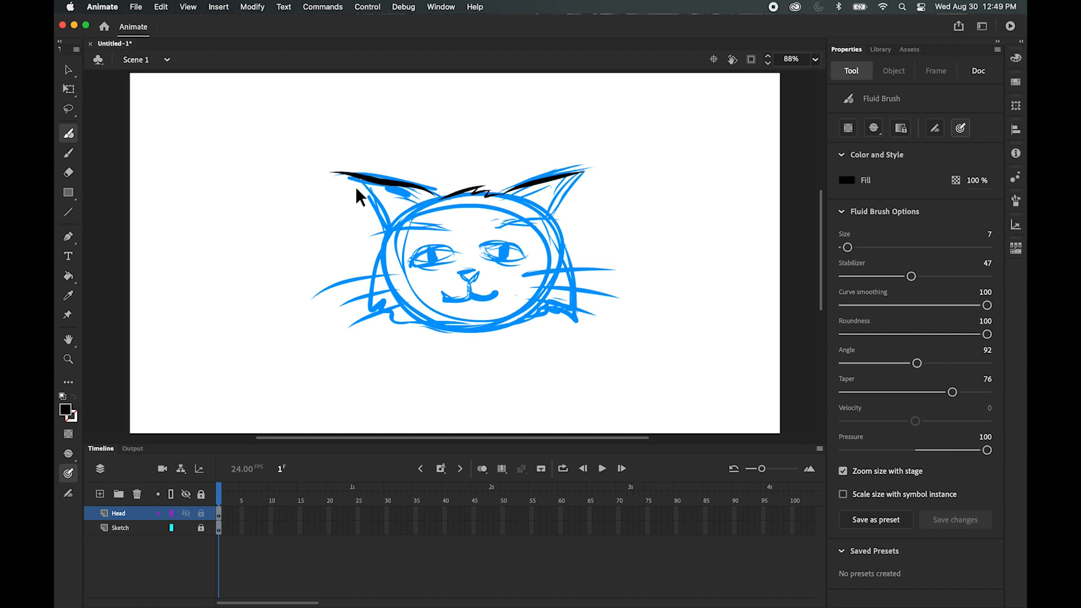
pyautogui.press('super+z')
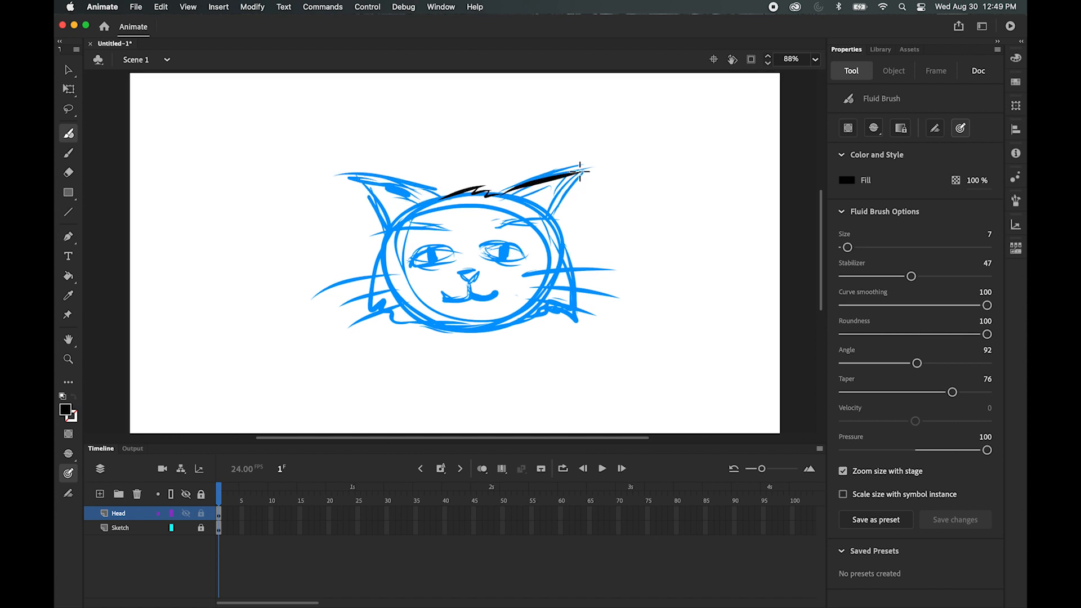
pyautogui.moveTo(576, 174)
pyautogui.mouseDown()
pyautogui.moveTo(550, 208)
pyautogui.moveTo(558, 198)
pyautogui.moveTo(542, 211)
pyautogui.moveTo(513, 201)
pyautogui.moveTo(555, 190)
pyautogui.mouseUp()
# Step: Hide and show the Sketch layer to check the black ear and tuft lines on their own
pyautogui.press('super+equal')
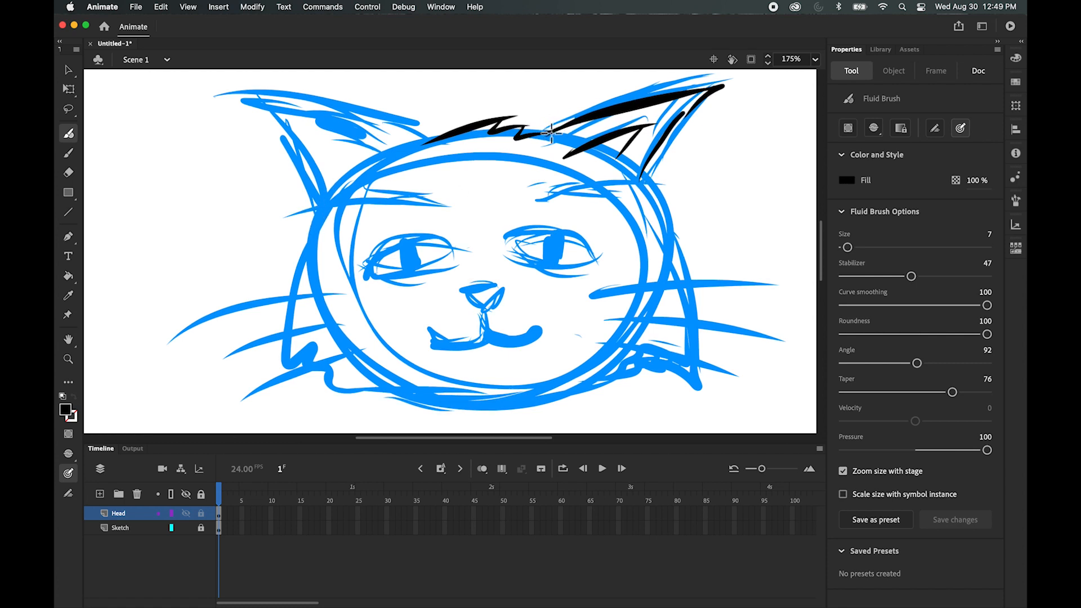
pyautogui.moveTo(594, 251)
pyautogui.mouseDown()
pyautogui.moveTo(436, 217)
pyautogui.moveTo(505, 256)
pyautogui.moveTo(554, 253)
pyautogui.mouseUp()
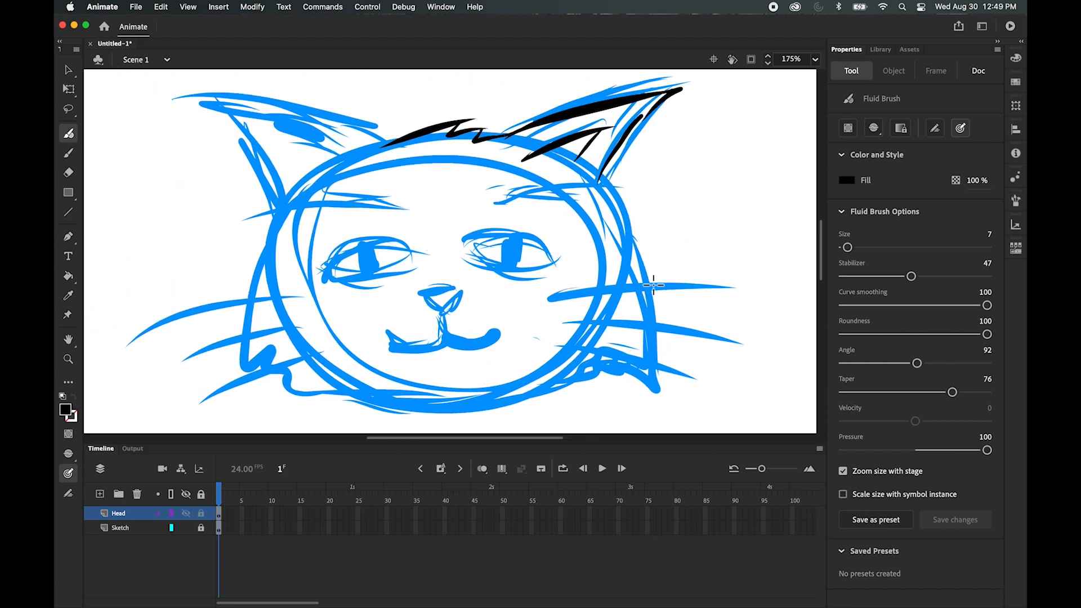
pyautogui.click(187, 529)
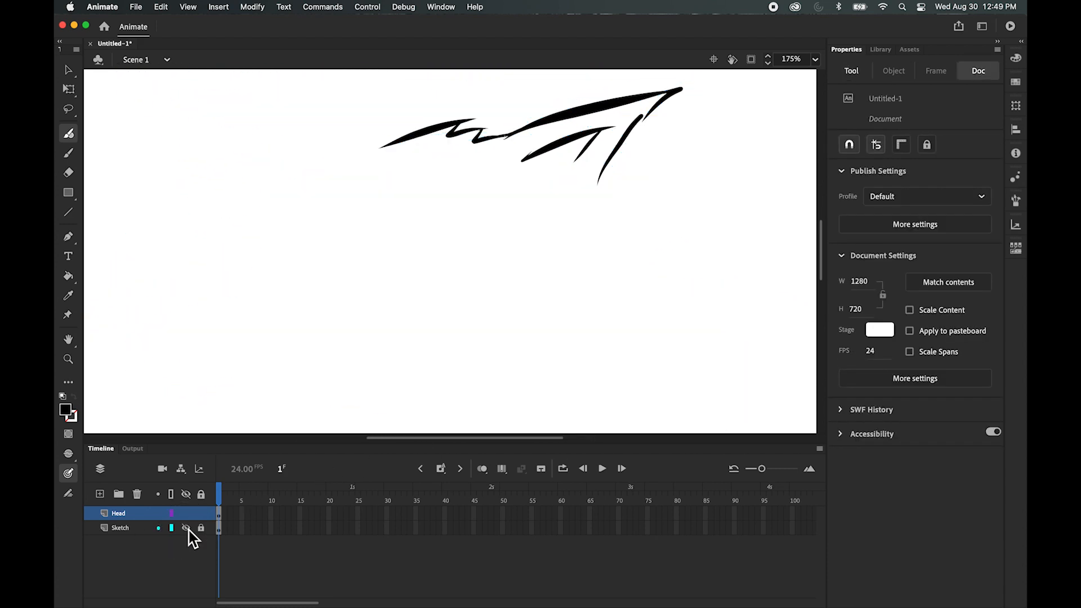
pyautogui.click(186, 528)
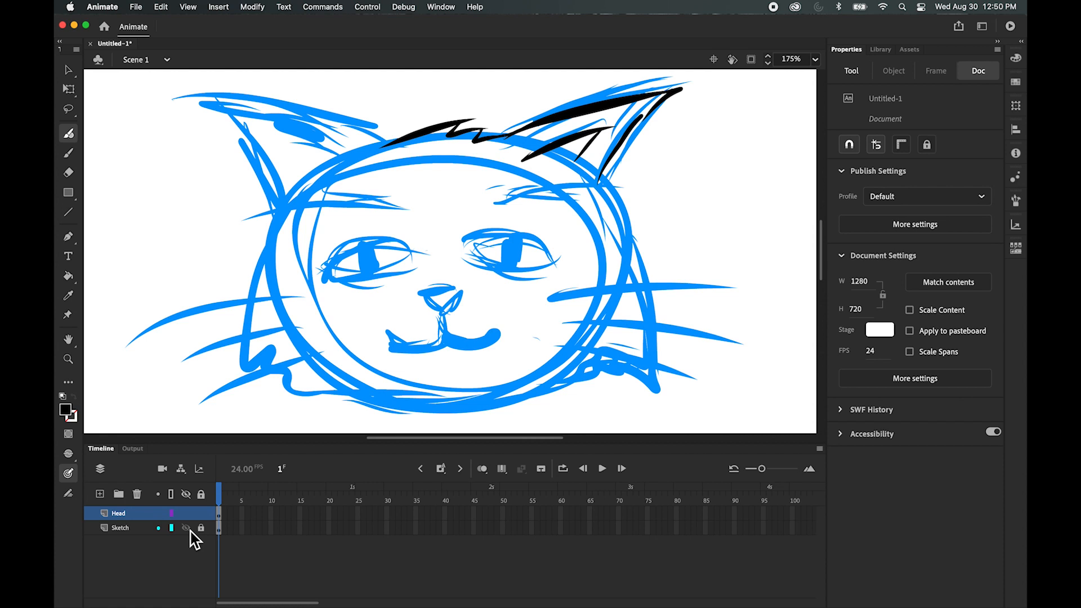
pyautogui.click(188, 529)
pyautogui.click(189, 529)
# Step: Erase the outer edge of the right ear and redraw it as one clean black Fluid Brush stroke
pyautogui.press('e')
pyautogui.moveTo(649, 114)
pyautogui.mouseDown()
pyautogui.moveTo(676, 98)
pyautogui.moveTo(640, 113)
pyautogui.moveTo(614, 151)
pyautogui.mouseUp()
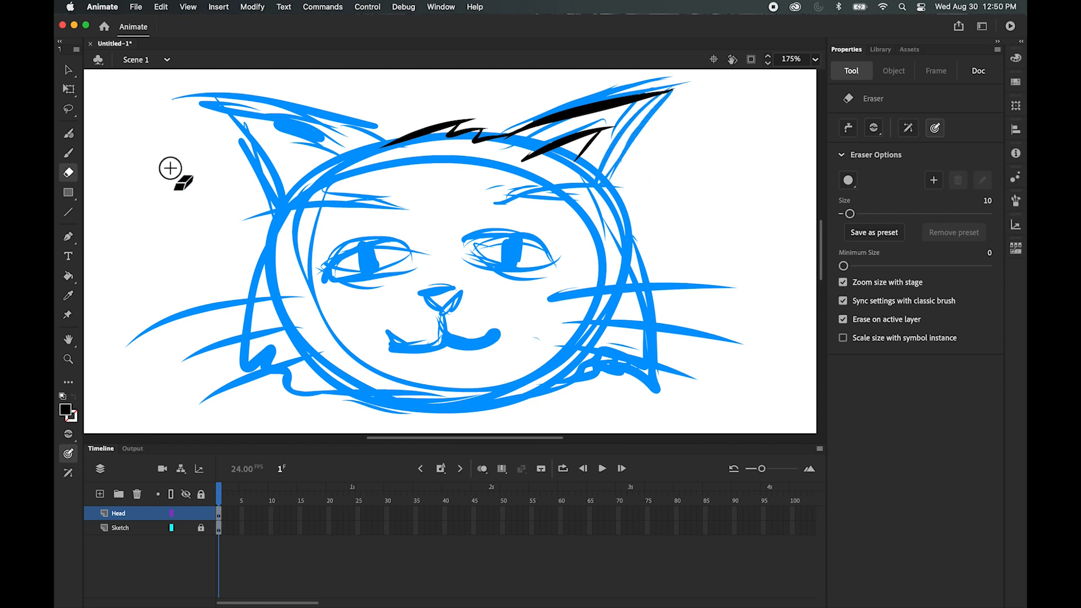
pyautogui.click(69, 132)
pyautogui.moveTo(665, 89); pyautogui.dragTo(610, 185)
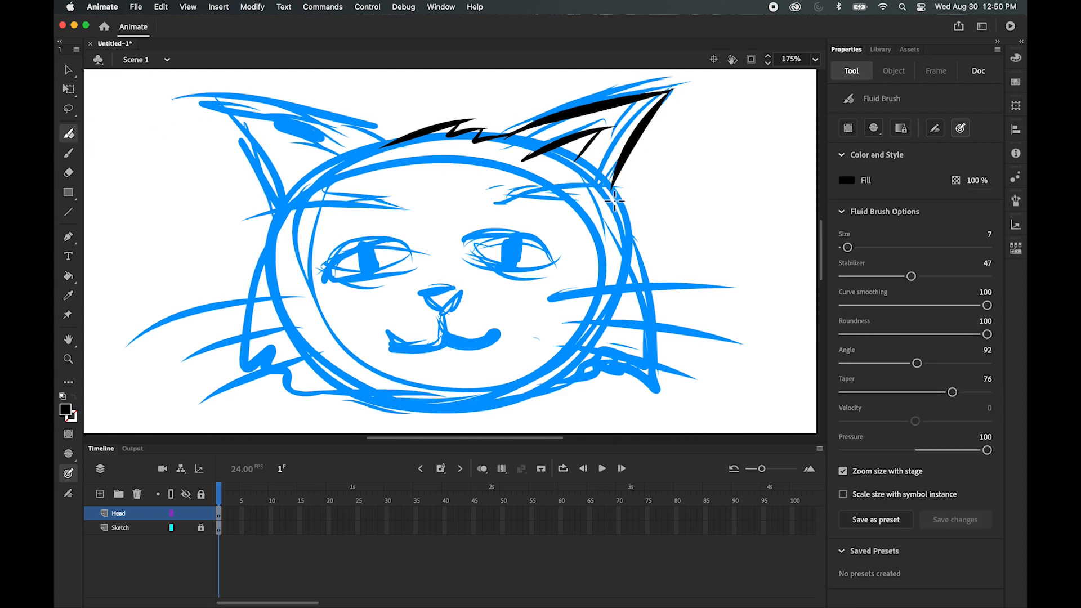
# Step: Ink the left ear's upper and outer edges and its two inner lines in black
pyautogui.moveTo(382, 139); pyautogui.dragTo(213, 94)
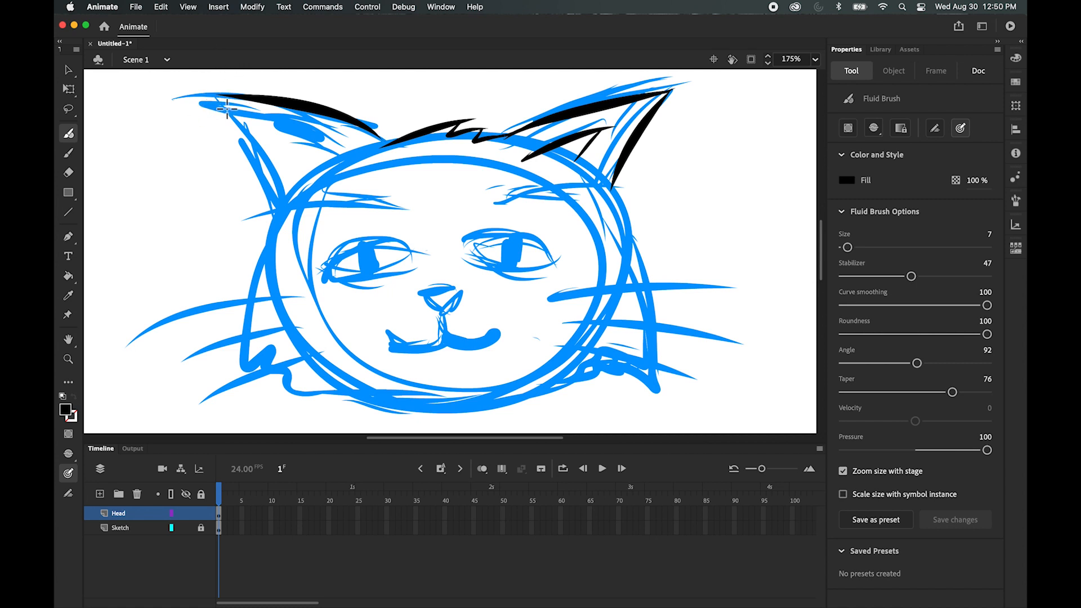
pyautogui.moveTo(217, 97)
pyautogui.mouseDown()
pyautogui.moveTo(263, 151)
pyautogui.moveTo(284, 194)
pyautogui.mouseUp()
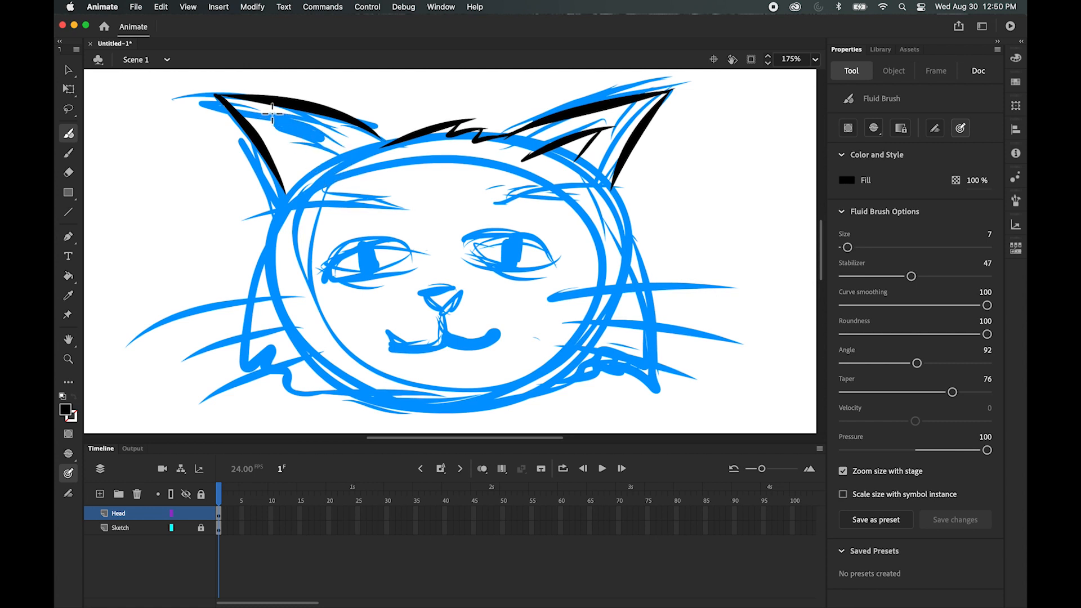
pyautogui.moveTo(272, 113); pyautogui.dragTo(346, 161)
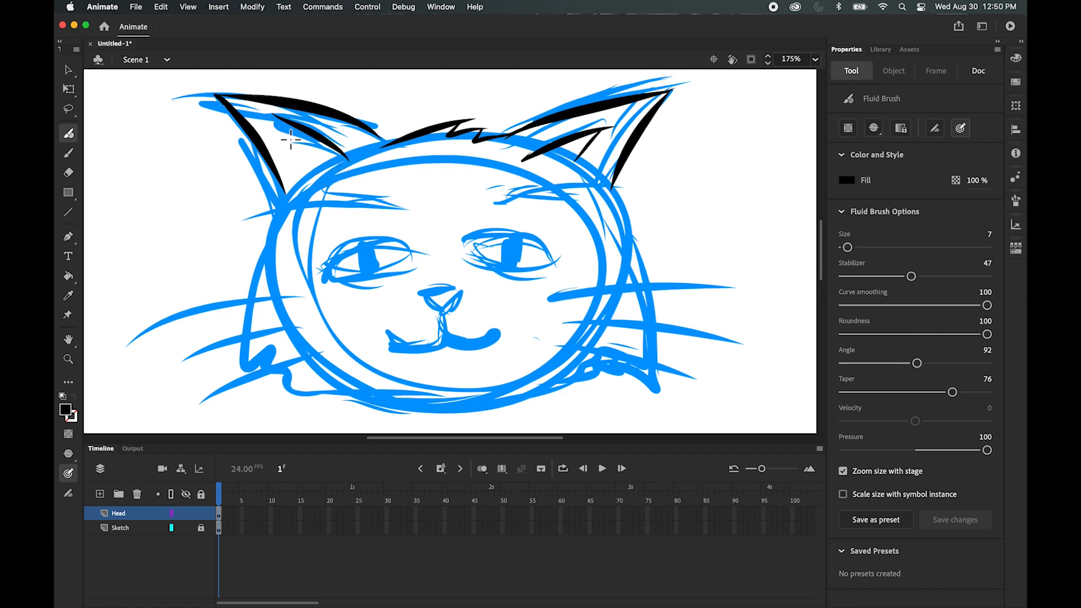
pyautogui.moveTo(274, 126); pyautogui.dragTo(306, 178)
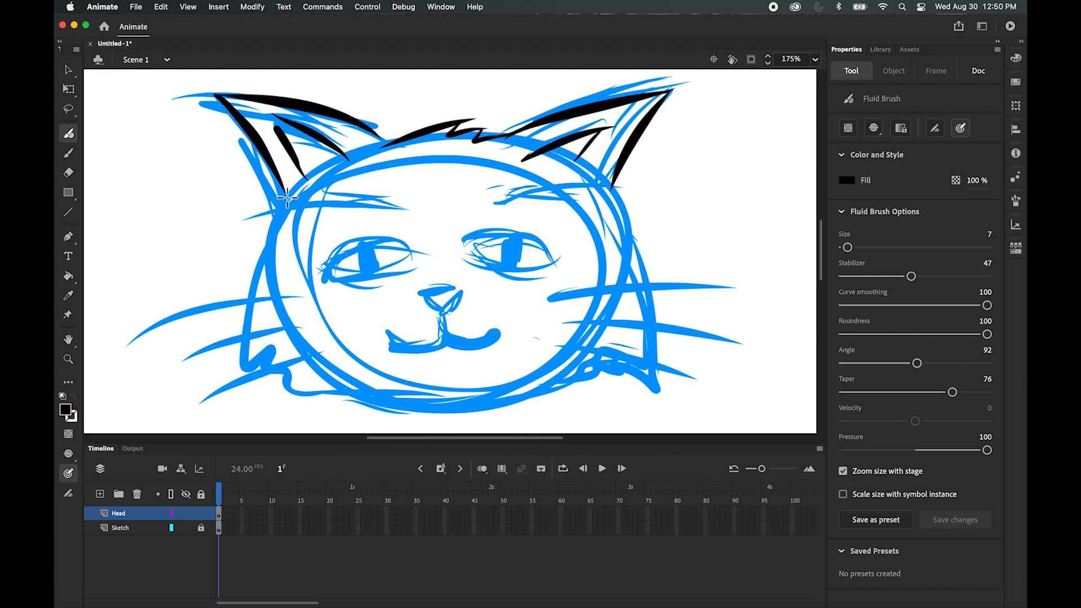
# Step: Ink the left side of the face from the ear down to a jagged cheek tuft
pyautogui.moveTo(280, 201)
pyautogui.mouseDown()
pyautogui.moveTo(258, 267)
pyautogui.moveTo(245, 345)
pyautogui.mouseUp()
pyautogui.press('cmd+z')
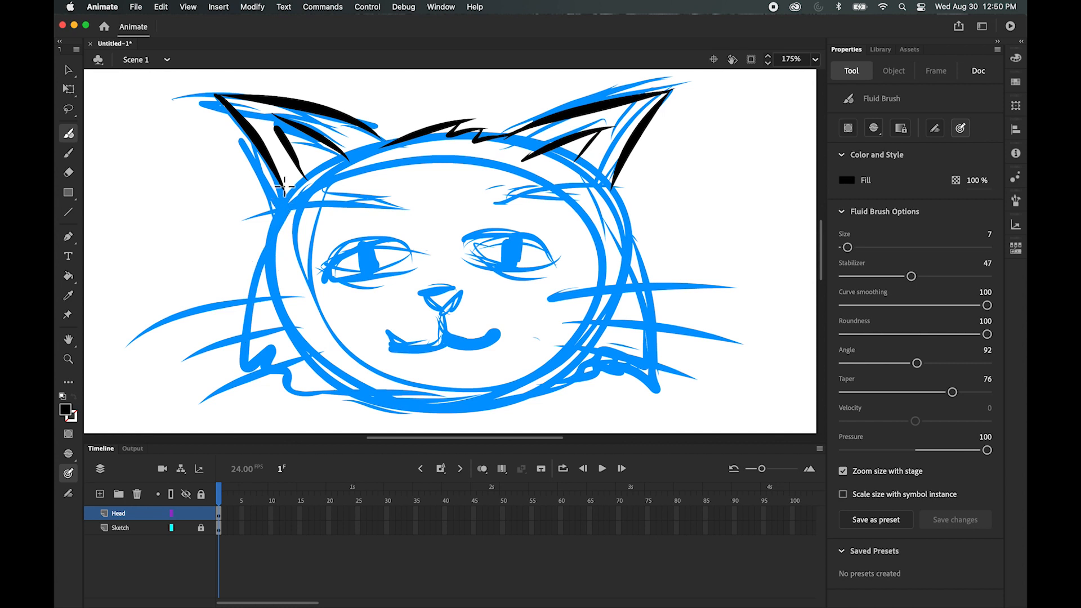
pyautogui.moveTo(284, 190)
pyautogui.mouseDown()
pyautogui.moveTo(257, 368)
pyautogui.moveTo(271, 343)
pyautogui.moveTo(276, 389)
pyautogui.moveTo(287, 366)
pyautogui.moveTo(305, 403)
pyautogui.moveTo(338, 386)
pyautogui.mouseUp()
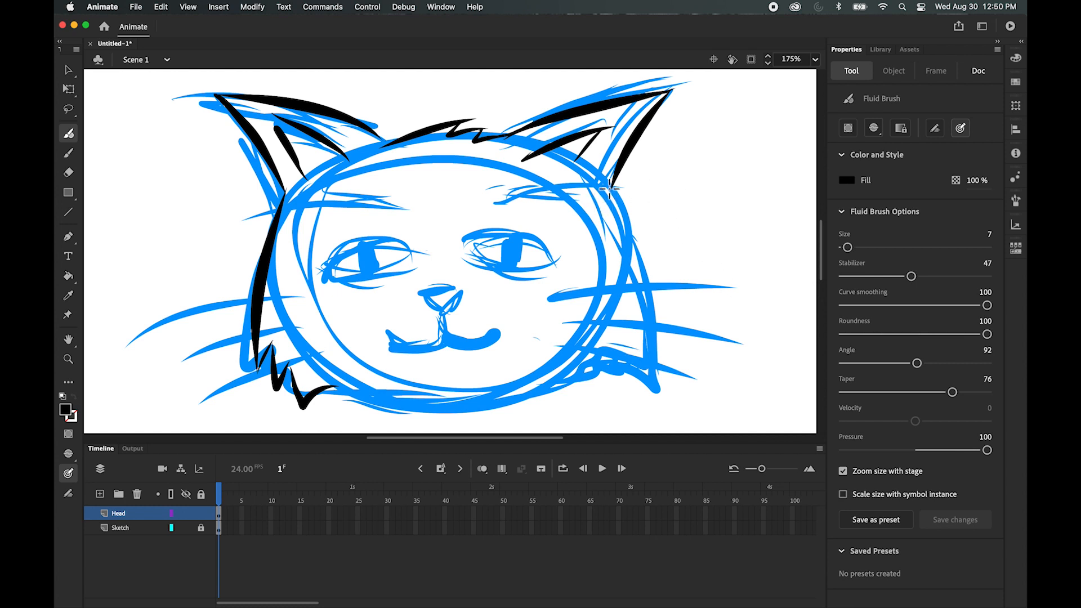
# Step: Ink the right side of the face from the ear down to a jagged cheek tuft, undoing the misplaced strokes
pyautogui.moveTo(611, 190); pyautogui.dragTo(622, 240)
pyautogui.moveTo(611, 191); pyautogui.dragTo(627, 397)
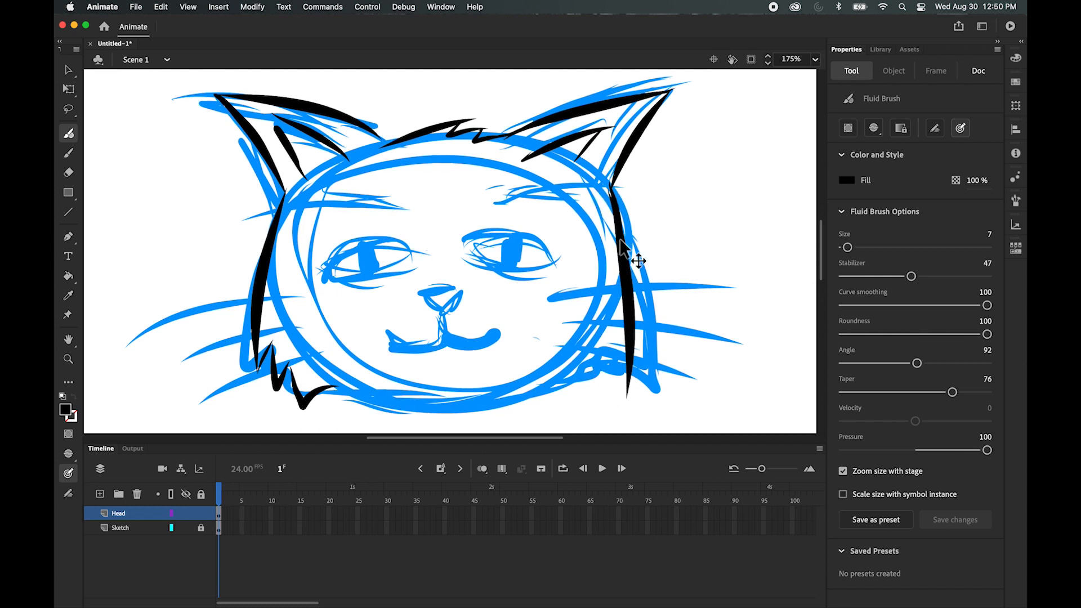
pyautogui.press('super+z')
pyautogui.moveTo(611, 190); pyautogui.dragTo(619, 388)
pyautogui.press('super+z')
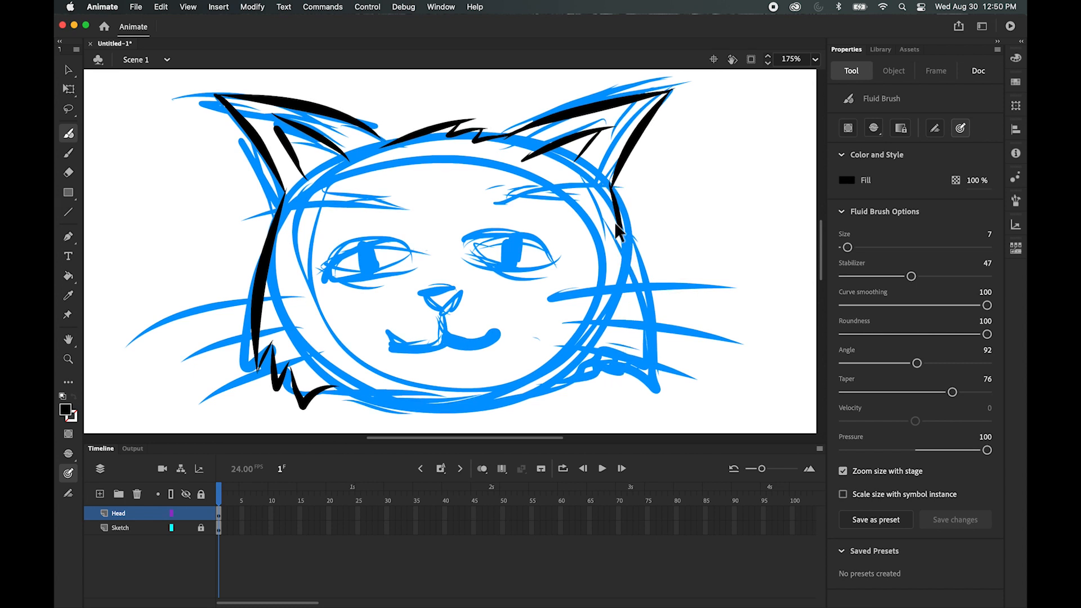
pyautogui.moveTo(610, 190)
pyautogui.mouseDown()
pyautogui.moveTo(635, 337)
pyautogui.moveTo(629, 356)
pyautogui.moveTo(618, 333)
pyautogui.moveTo(620, 372)
pyautogui.moveTo(604, 342)
pyautogui.mouseUp()
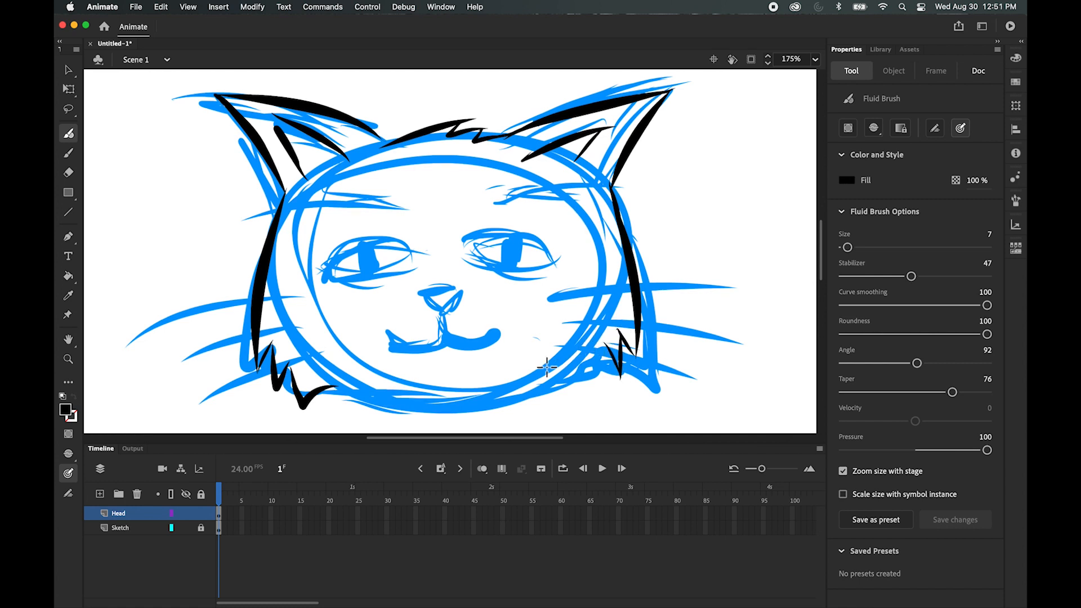
# Step: Ink the remaining jagged lower edge of the right cheek tuft in black
pyautogui.moveTo(537, 388)
pyautogui.mouseDown()
pyautogui.moveTo(588, 389)
pyautogui.moveTo(607, 348)
pyautogui.mouseUp()
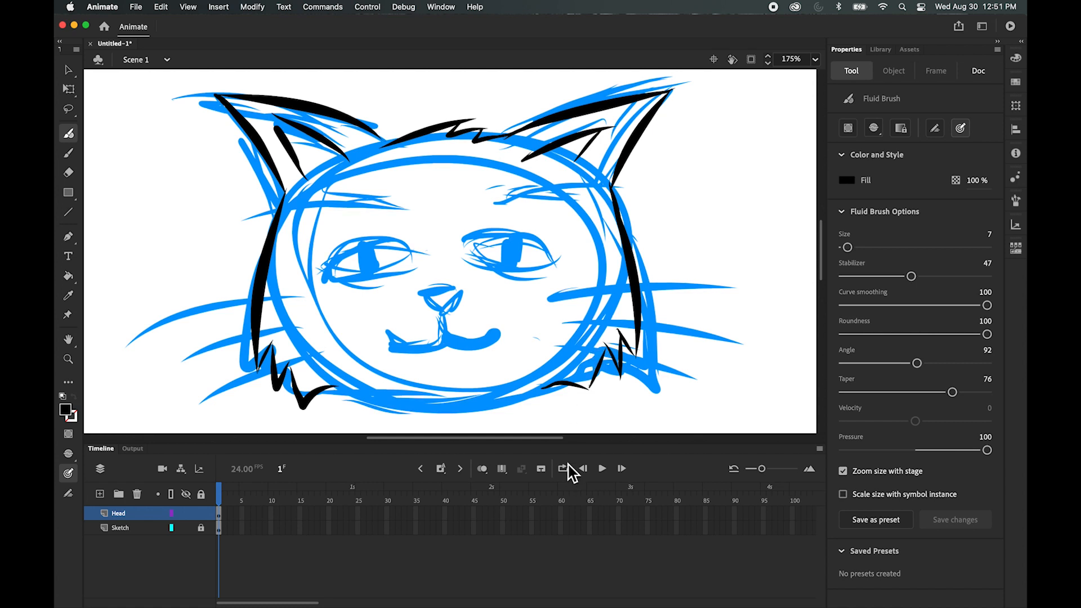
pyautogui.moveTo(556, 385)
pyautogui.mouseDown()
pyautogui.moveTo(591, 393)
pyautogui.moveTo(610, 344)
pyautogui.moveTo(620, 384)
pyautogui.moveTo(620, 333)
pyautogui.moveTo(636, 359)
pyautogui.mouseUp()
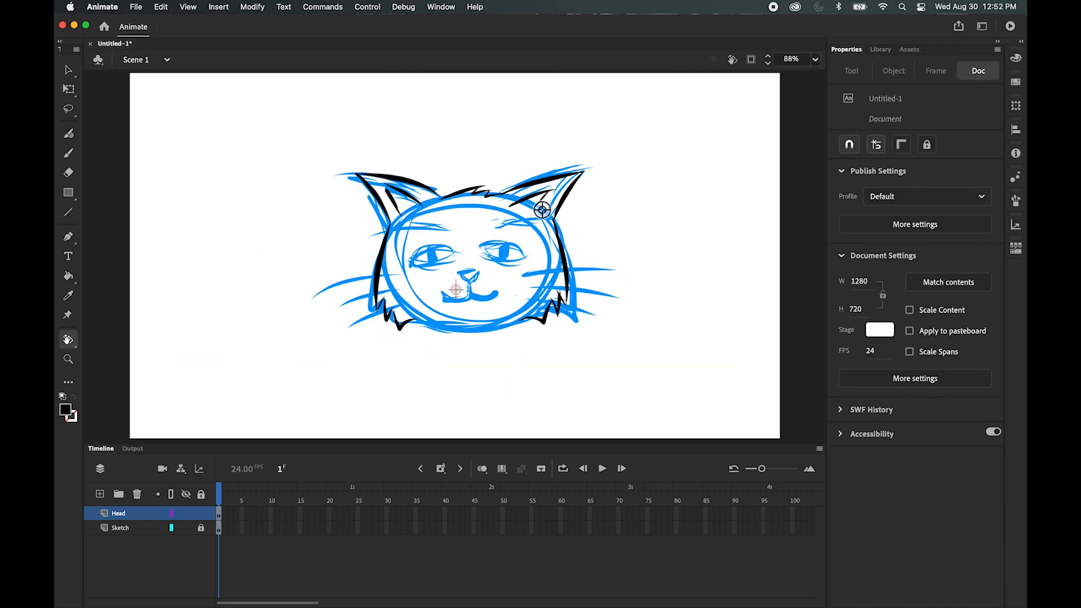
# Step: Ink the triangular nose outline in black with the Fluid Brush, undoing and redrawing the misplaced strokes
pyautogui.press('super+equal')
pyautogui.press('super+equal')
pyautogui.moveTo(559, 241); pyautogui.dragTo(475, 163)
pyautogui.click(68, 133)
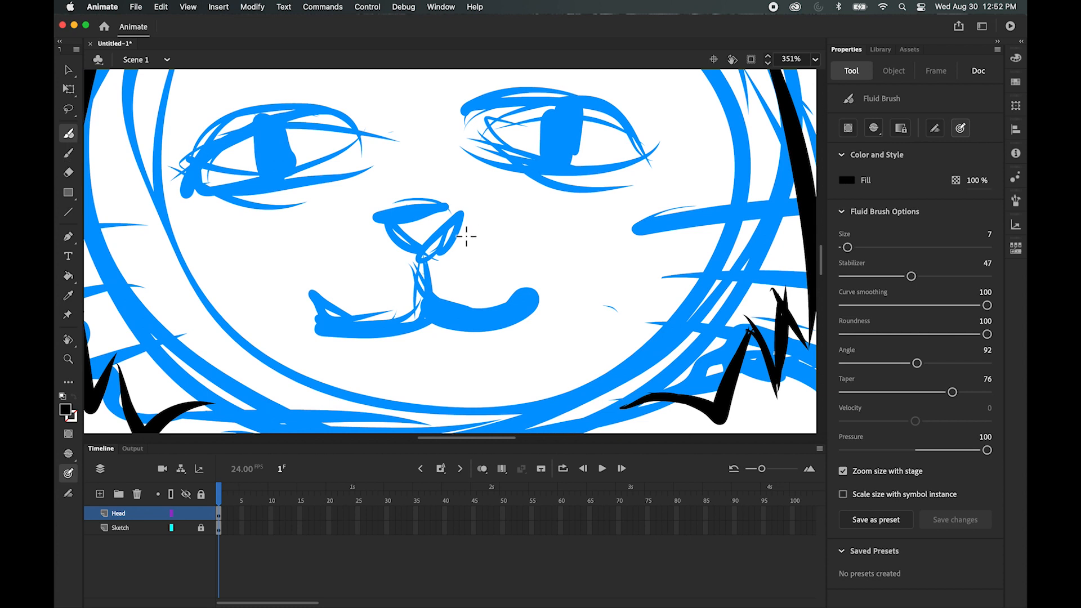
pyautogui.moveTo(392, 216); pyautogui.dragTo(471, 217)
pyautogui.press('super+z')
pyautogui.moveTo(383, 218)
pyautogui.mouseDown()
pyautogui.moveTo(446, 218)
pyautogui.moveTo(398, 235)
pyautogui.moveTo(420, 259)
pyautogui.mouseUp()
pyautogui.press('super+z')
pyautogui.moveTo(384, 221); pyautogui.dragTo(418, 257)
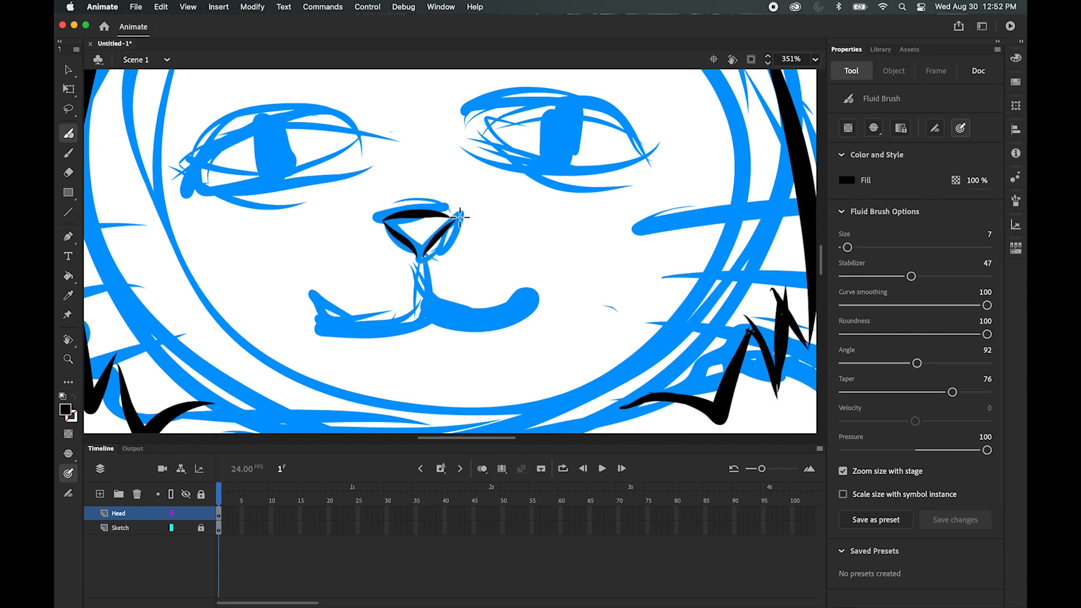
pyautogui.moveTo(457, 213)
pyautogui.mouseDown()
pyautogui.moveTo(429, 246)
pyautogui.moveTo(455, 224)
pyautogui.mouseUp()
# Step: Ink the chin as one black curve joining the left and right cheek tufts, redoing the first attempt
pyautogui.scroll(-10, 451, 242)
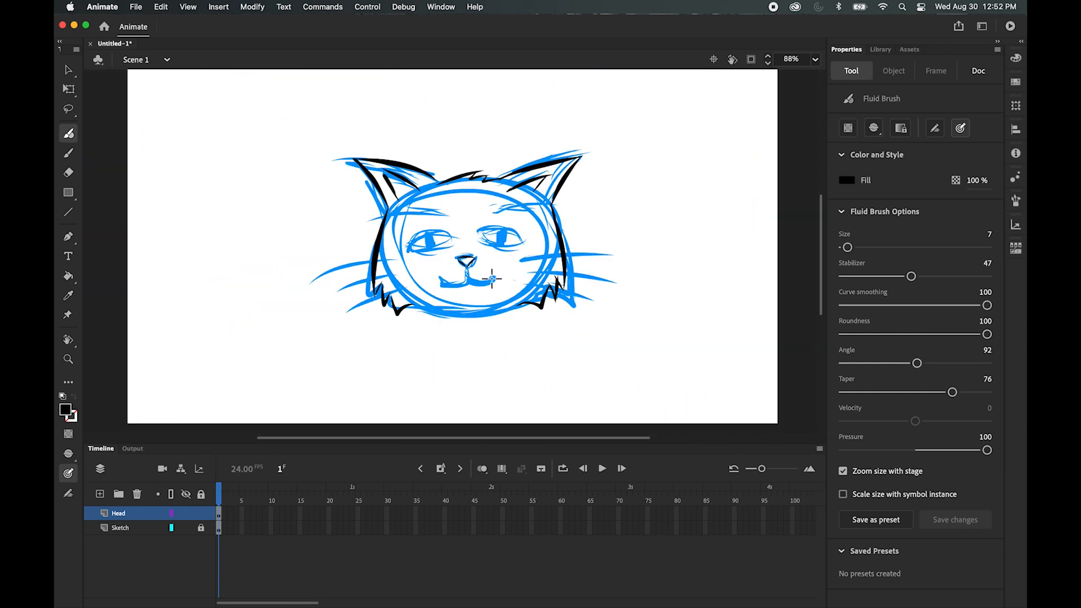
pyautogui.scroll(5, 503, 324)
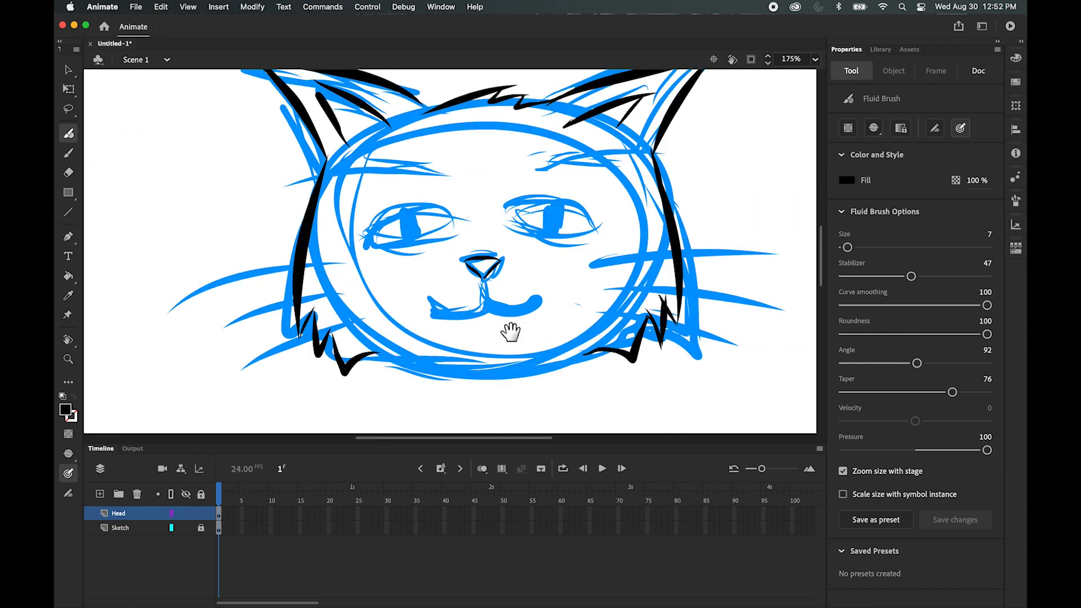
pyautogui.moveTo(511, 333); pyautogui.dragTo(498, 237)
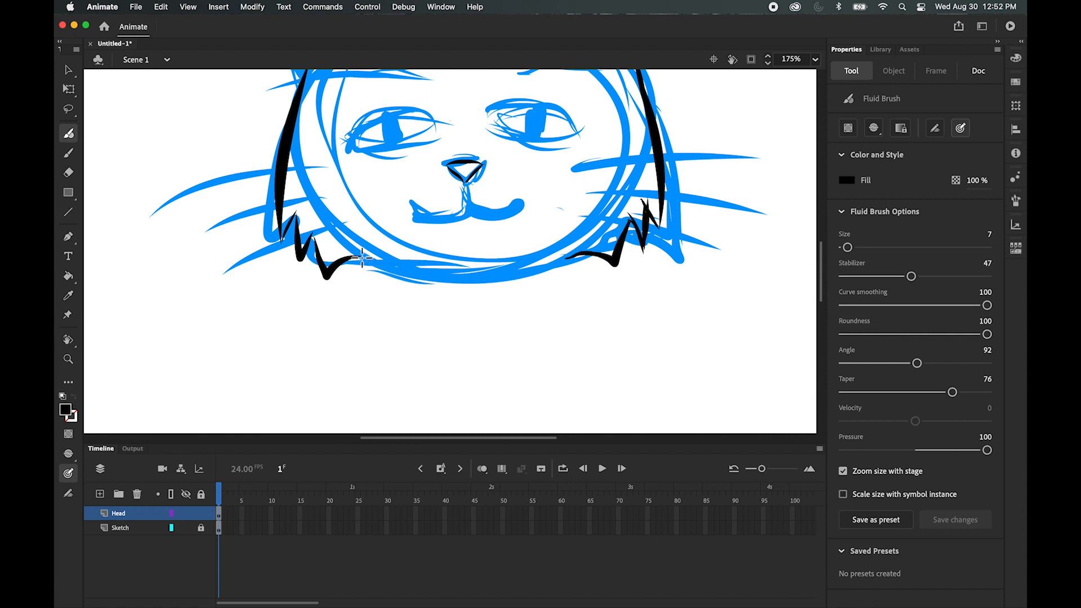
pyautogui.moveTo(365, 260)
pyautogui.mouseDown()
pyautogui.moveTo(543, 254)
pyautogui.moveTo(539, 243)
pyautogui.mouseUp()
pyautogui.press('super+z')
pyautogui.moveTo(357, 258)
pyautogui.mouseDown()
pyautogui.moveTo(448, 273)
pyautogui.moveTo(572, 248)
pyautogui.mouseUp()
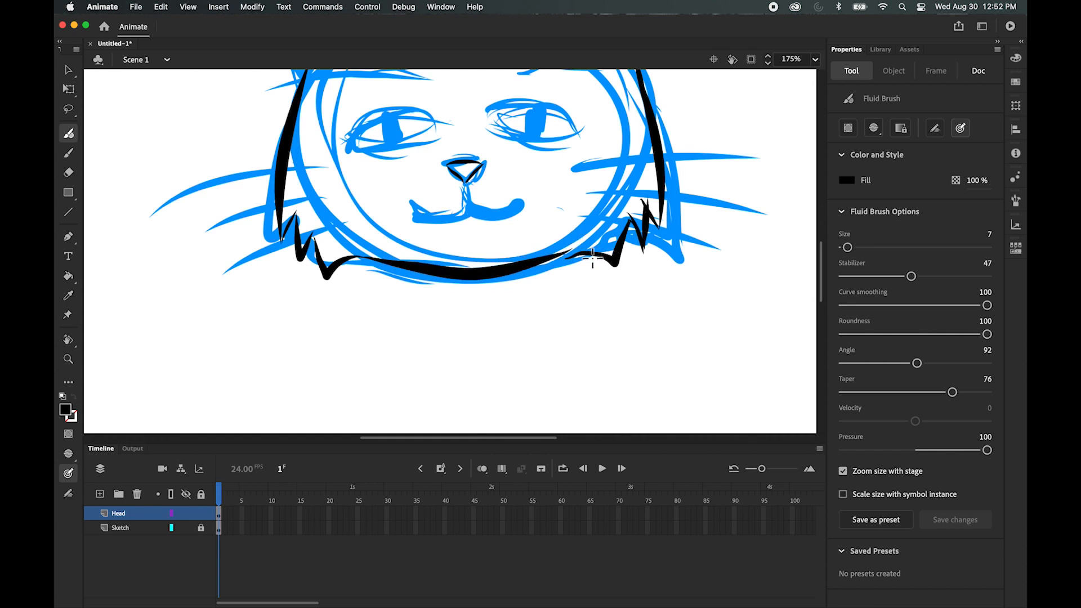
# Step: Ink the three whiskers on the right cheek in black, undoing and redrawing the top one
pyautogui.moveTo(458, 292)
pyautogui.mouseDown()
pyautogui.moveTo(390, 367)
pyautogui.moveTo(418, 371)
pyautogui.mouseUp()
pyautogui.moveTo(565, 182)
pyautogui.mouseDown()
pyautogui.moveTo(581, 239)
pyautogui.moveTo(592, 213)
pyautogui.mouseUp()
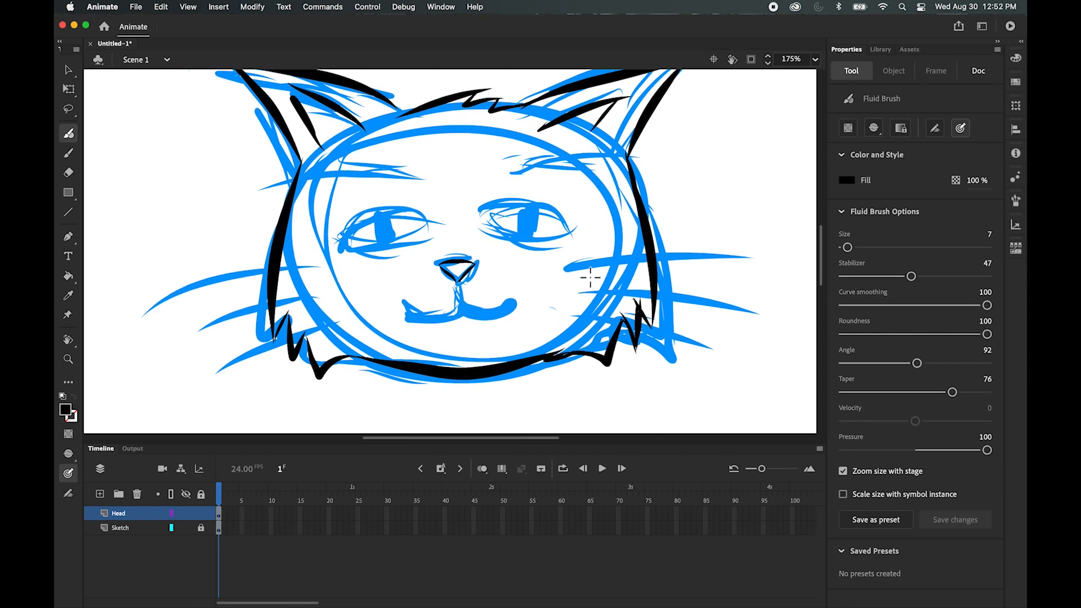
pyautogui.moveTo(573, 268); pyautogui.dragTo(738, 269)
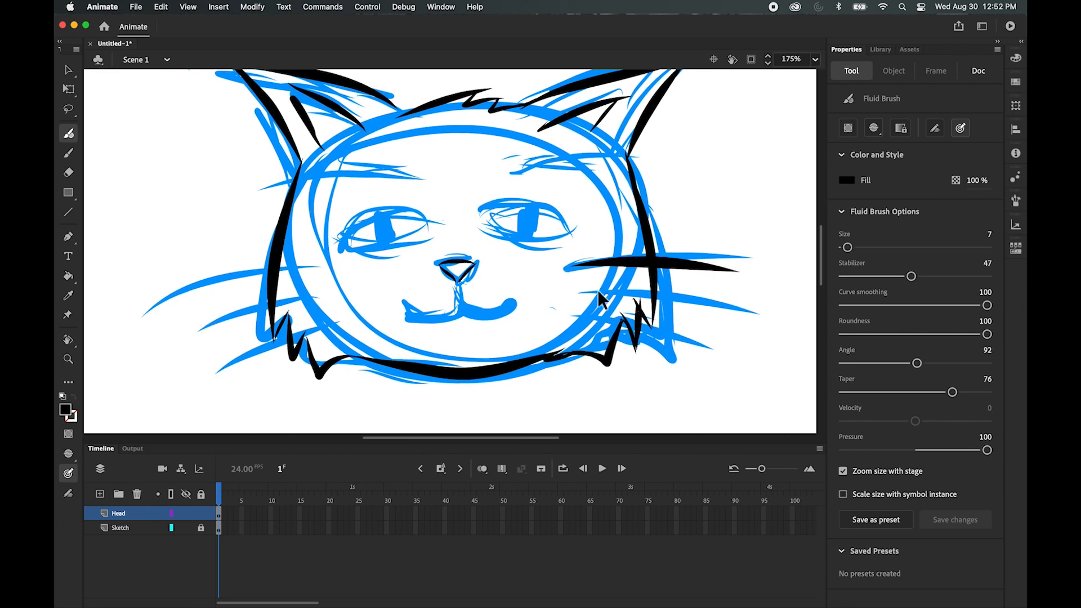
pyautogui.press('super+z')
pyautogui.moveTo(563, 270); pyautogui.dragTo(747, 270)
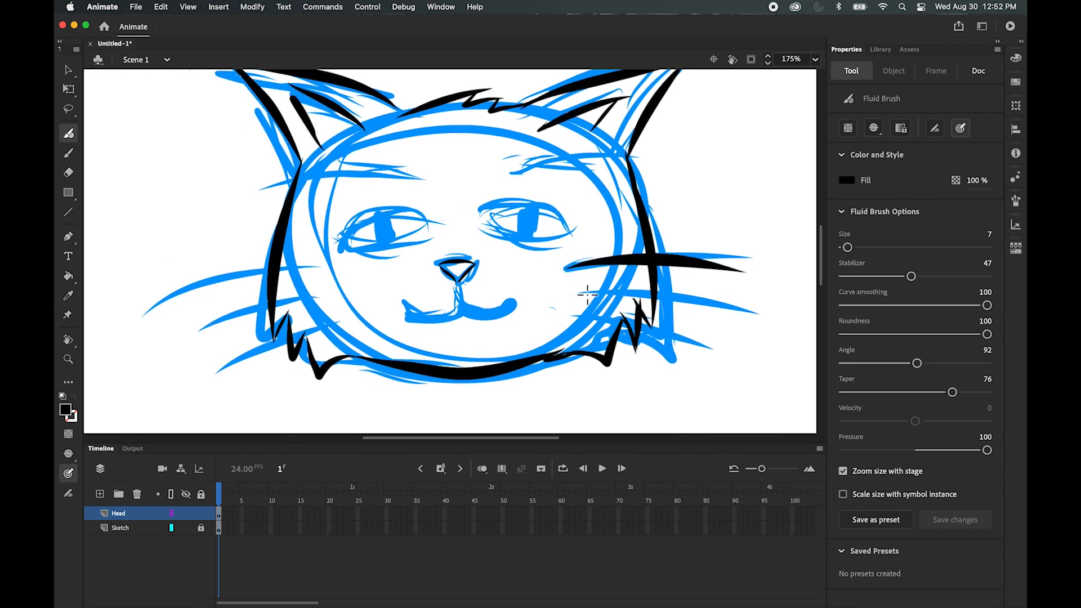
pyautogui.moveTo(574, 294); pyautogui.dragTo(741, 317)
pyautogui.moveTo(580, 318); pyautogui.dragTo(719, 364)
# Step: Ink the three whiskers on the left cheek as tapered black strokes
pyautogui.scroll(2, 302, 306)
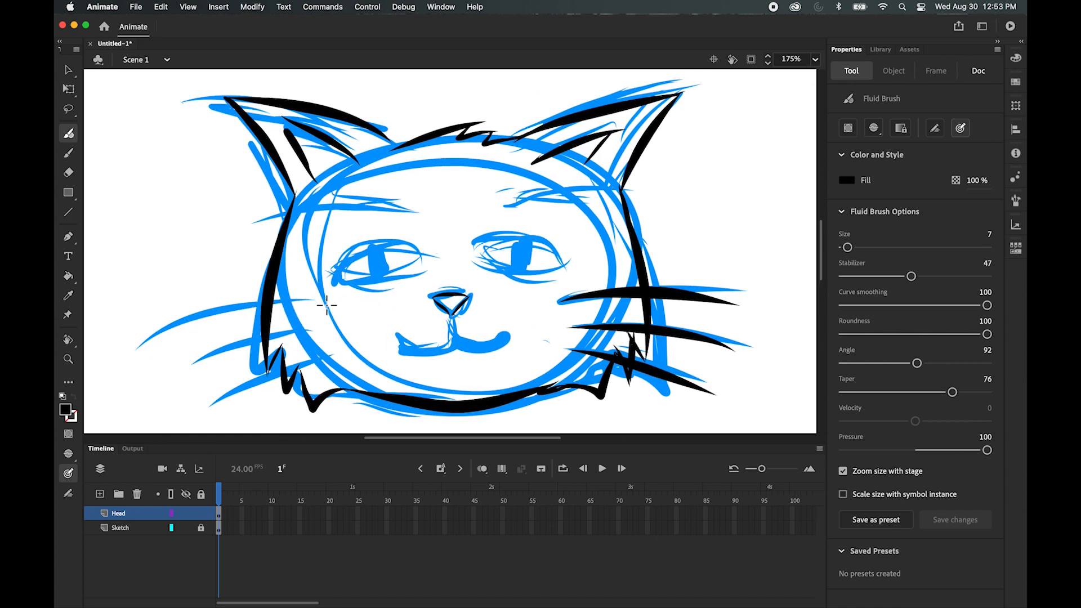
pyautogui.moveTo(326, 304); pyautogui.dragTo(155, 324)
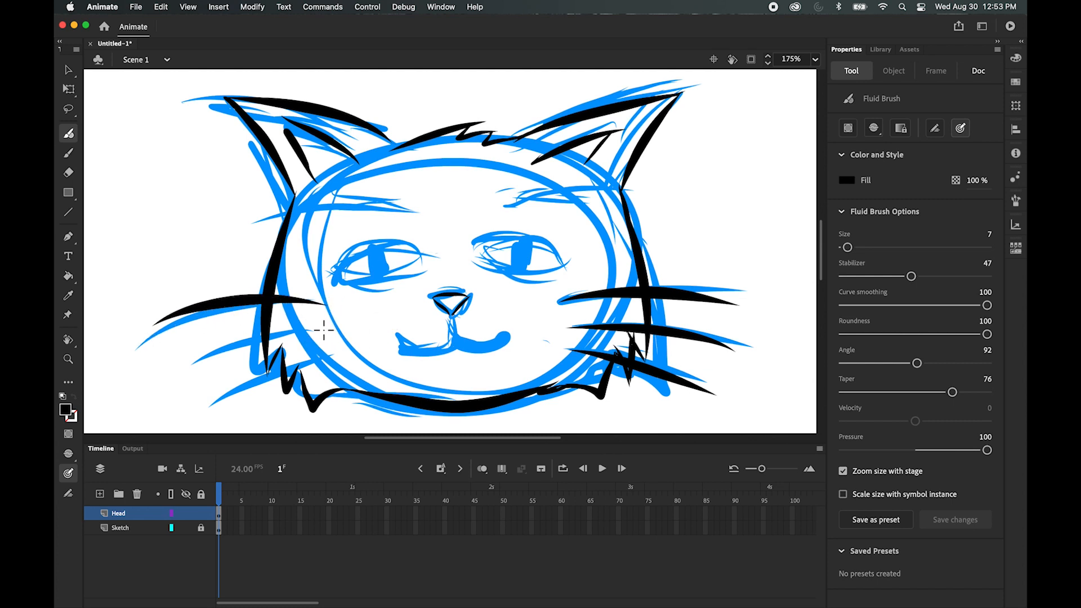
pyautogui.moveTo(326, 329); pyautogui.dragTo(159, 375)
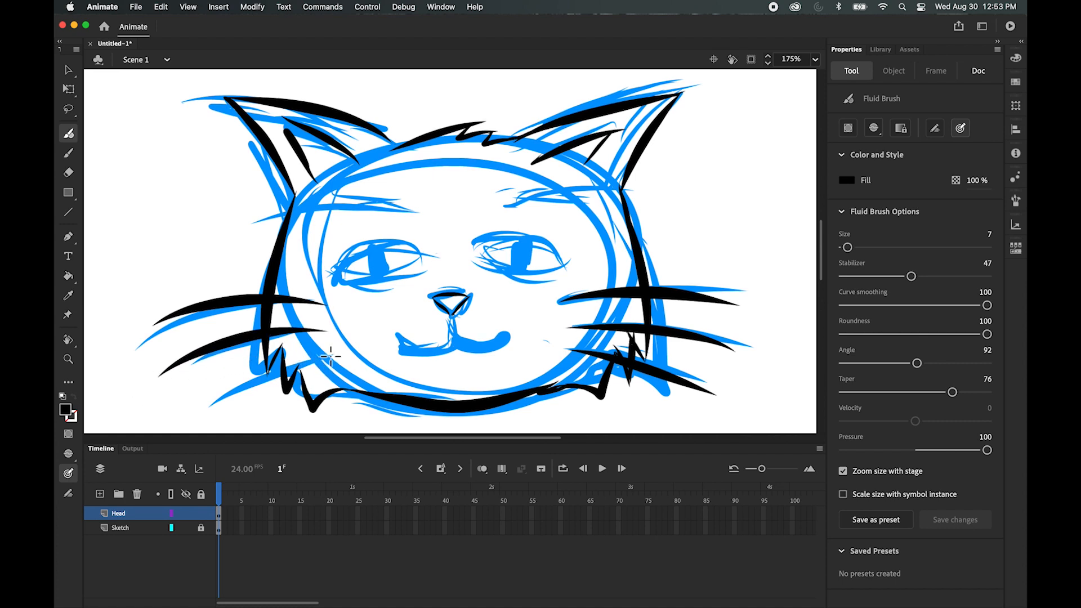
pyautogui.moveTo(333, 355)
pyautogui.mouseDown()
pyautogui.moveTo(268, 376)
pyautogui.moveTo(193, 425)
pyautogui.mouseUp()
# Step: Ink the brow whiskers above both eyes with two tapered black strokes on each side
pyautogui.moveTo(423, 333)
pyautogui.mouseDown()
pyautogui.moveTo(507, 266)
pyautogui.moveTo(507, 316)
pyautogui.mouseUp()
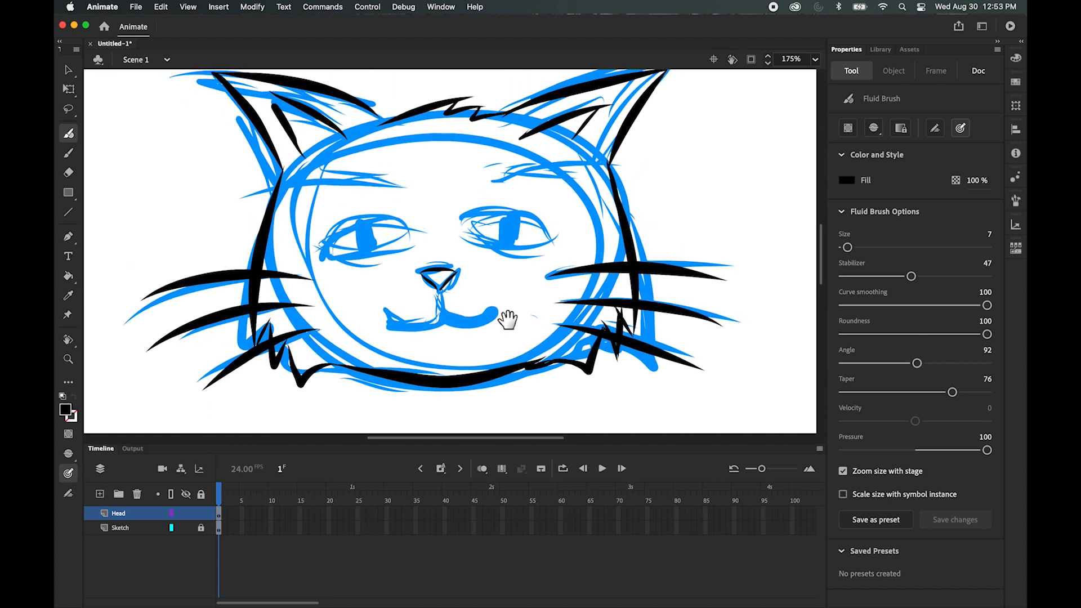
pyautogui.moveTo(387, 181)
pyautogui.mouseDown()
pyautogui.moveTo(288, 165)
pyautogui.moveTo(188, 200)
pyautogui.mouseUp()
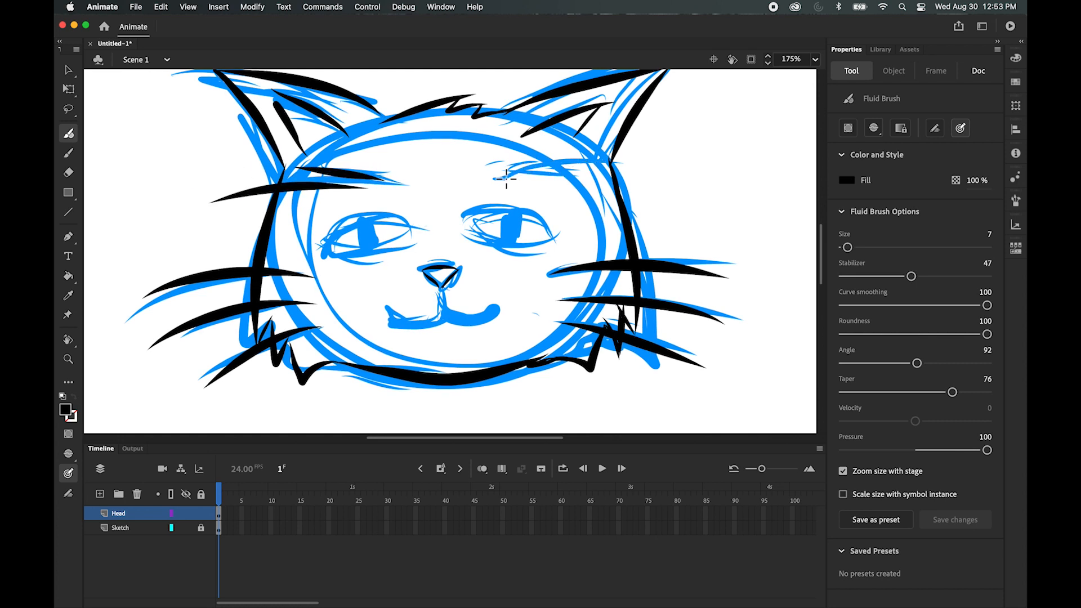
pyautogui.moveTo(506, 177)
pyautogui.mouseDown()
pyautogui.moveTo(565, 156)
pyautogui.moveTo(563, 173)
pyautogui.moveTo(656, 171)
pyautogui.mouseUp()
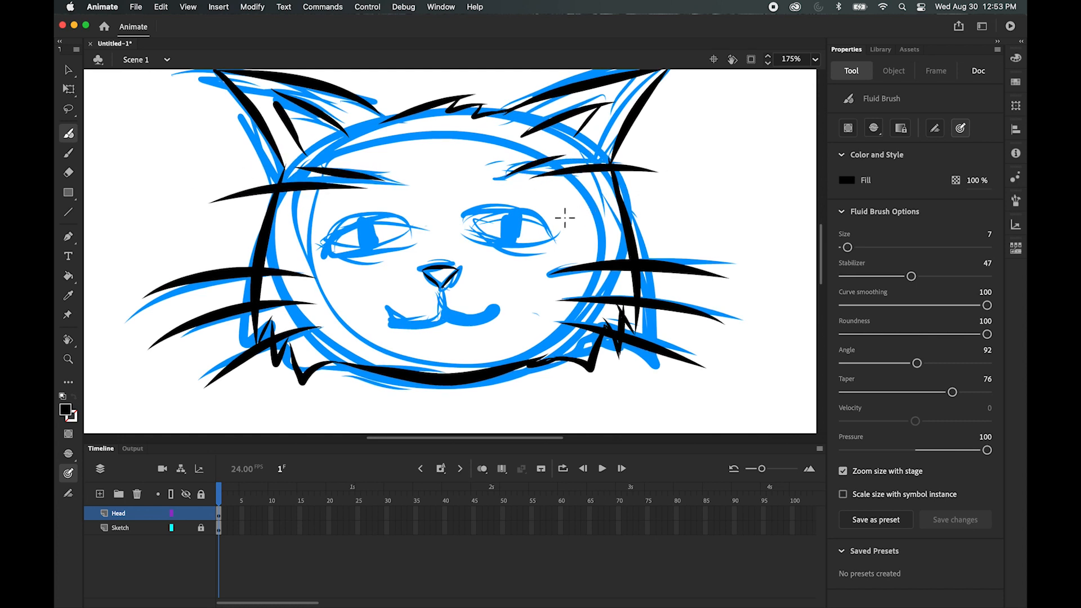
# Step: Toggle the visibility of the Sketch and Head layers to check the black line art
pyautogui.click(186, 528)
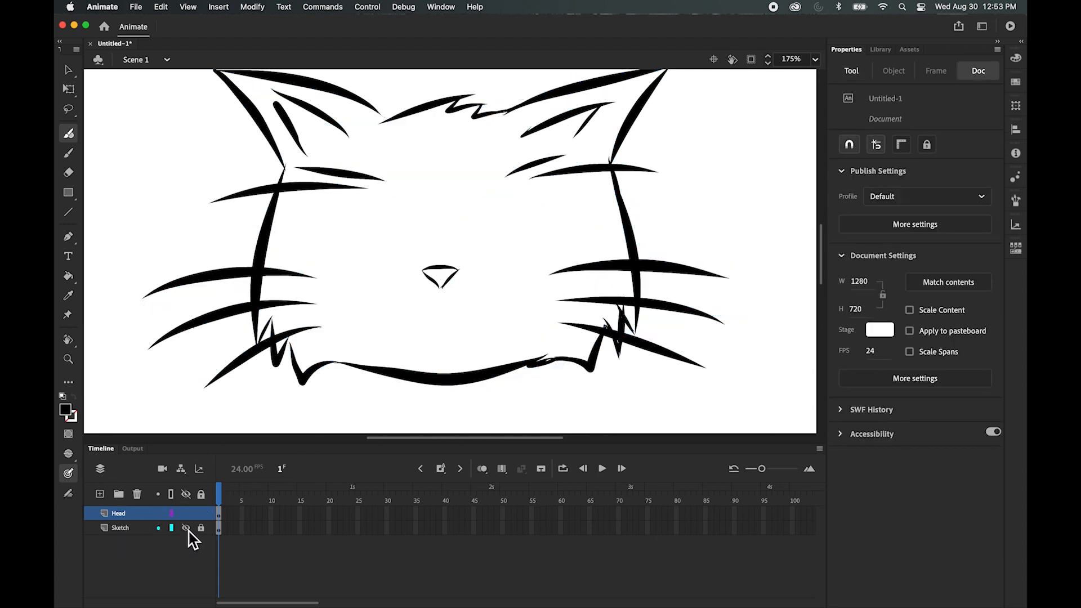
pyautogui.click(187, 529)
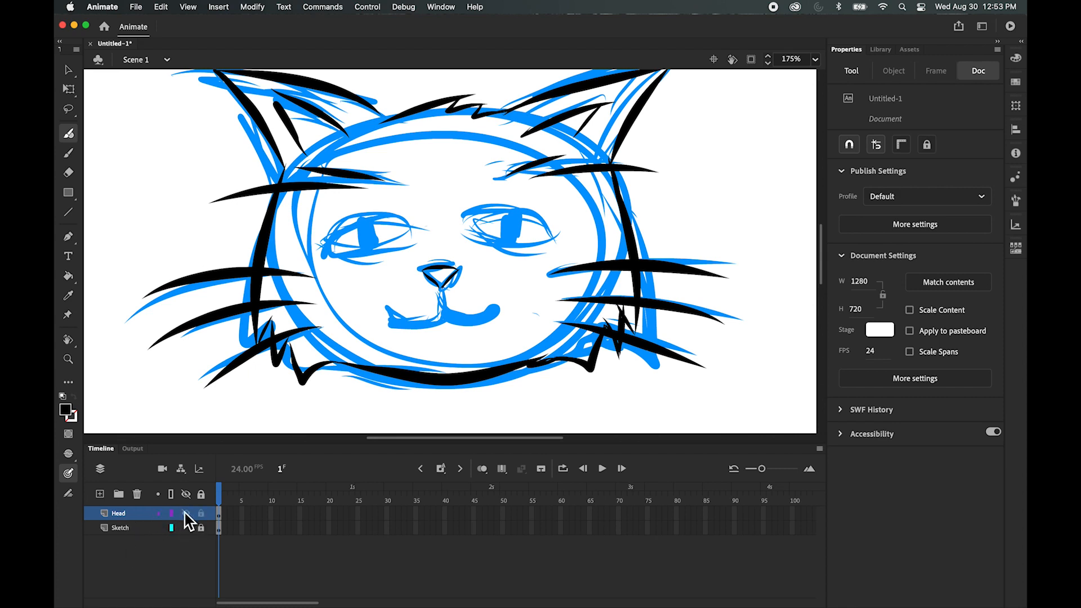
pyautogui.click(125, 528)
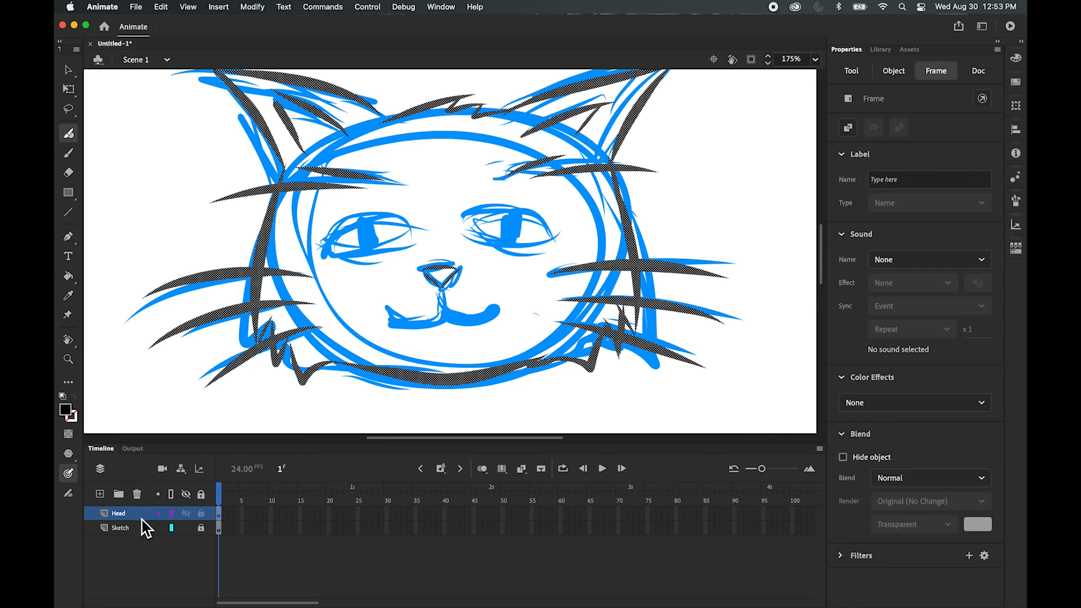
pyautogui.click(186, 513)
pyautogui.click(186, 513)
# Step: Add a layer named Eyes above Head, lock the Head layer, and keep Eyes active with Sketch locked
pyautogui.click(99, 494)
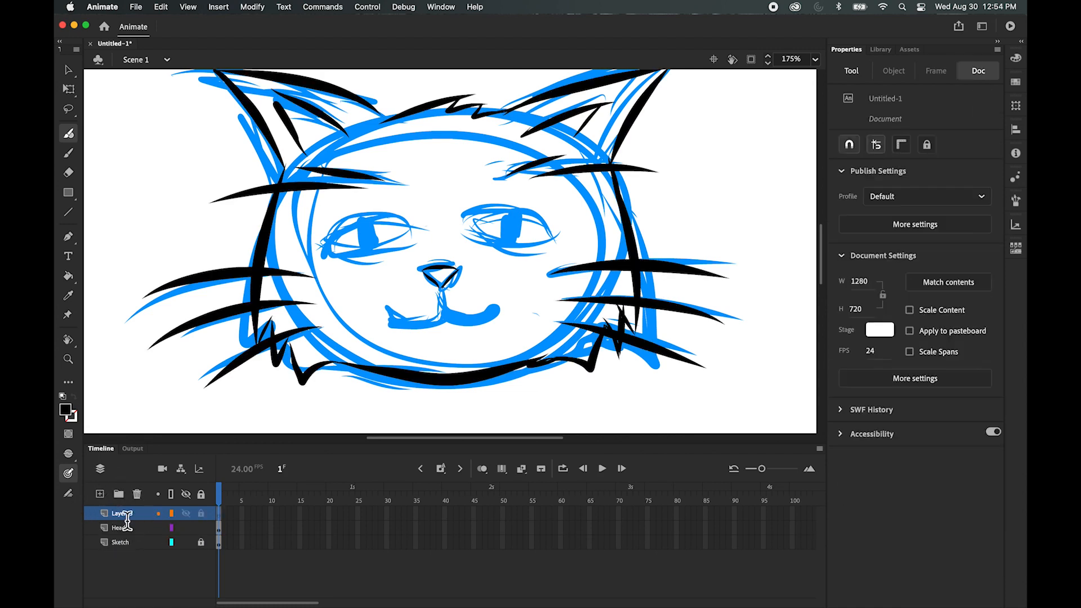
pyautogui.doubleClick(125, 512)
pyautogui.write('Eyes')
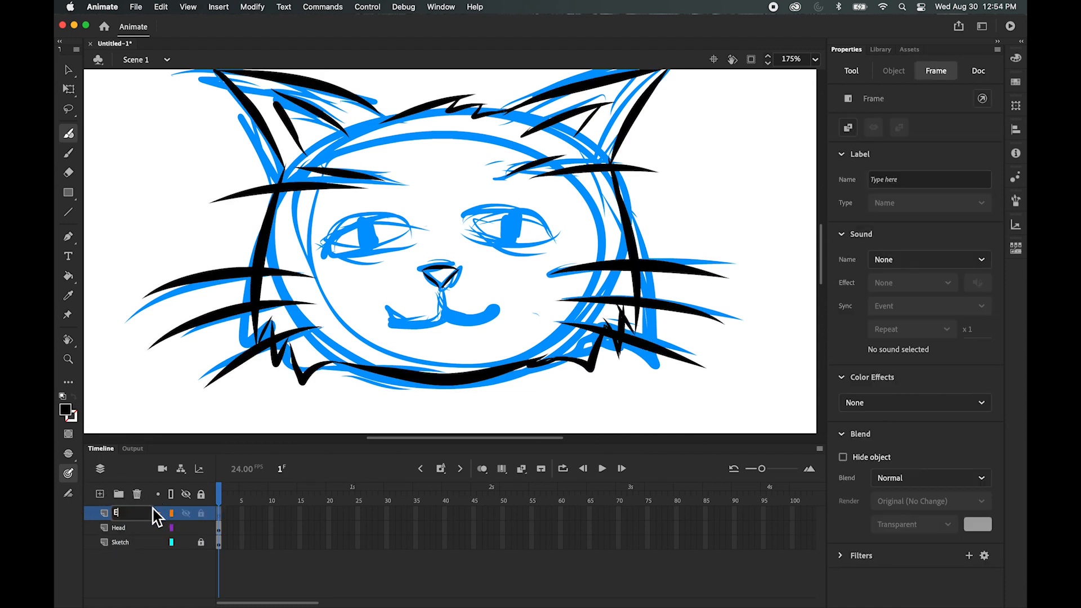
pyautogui.click(140, 563)
pyautogui.click(201, 528)
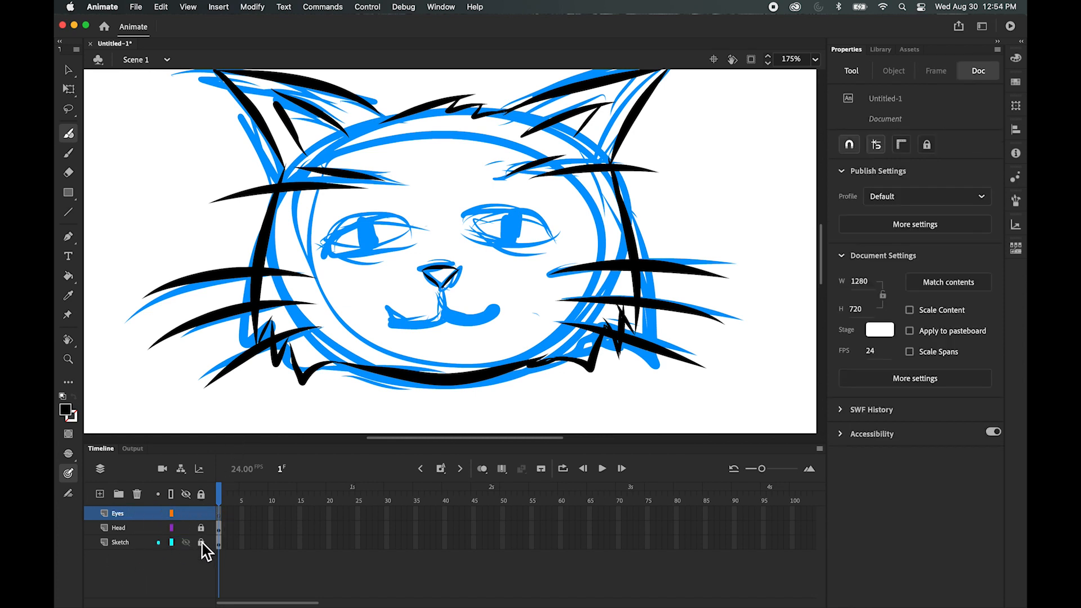
pyautogui.click(201, 542)
pyautogui.click(133, 513)
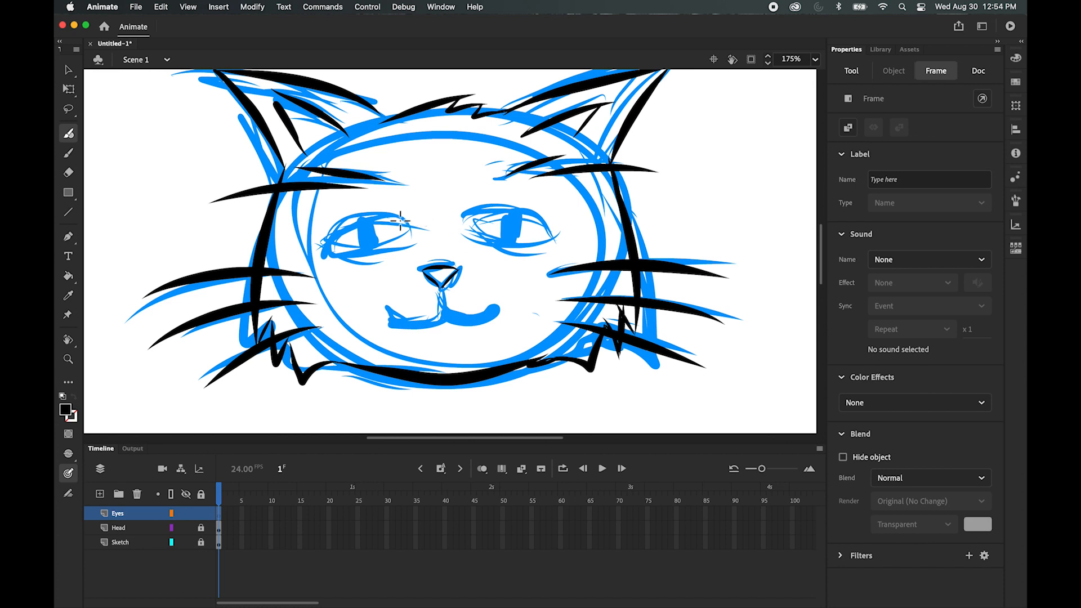
# Step: Ink the left eye's upper lid as a black arc on the Eyes layer, undoing misplaced strokes
pyautogui.moveTo(326, 250)
pyautogui.mouseDown()
pyautogui.moveTo(337, 236)
pyautogui.moveTo(410, 230)
pyautogui.mouseUp()
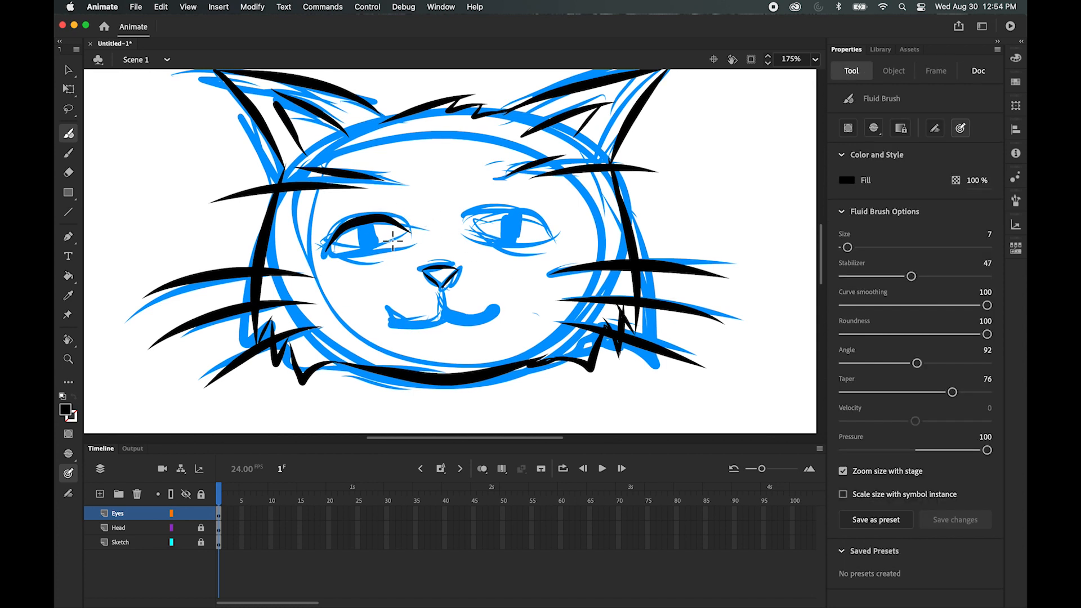
pyautogui.press('super+z')
pyautogui.moveTo(323, 252)
pyautogui.mouseDown()
pyautogui.moveTo(411, 222)
pyautogui.moveTo(415, 231)
pyautogui.moveTo(312, 270)
pyautogui.mouseUp()
pyautogui.press('super+z')
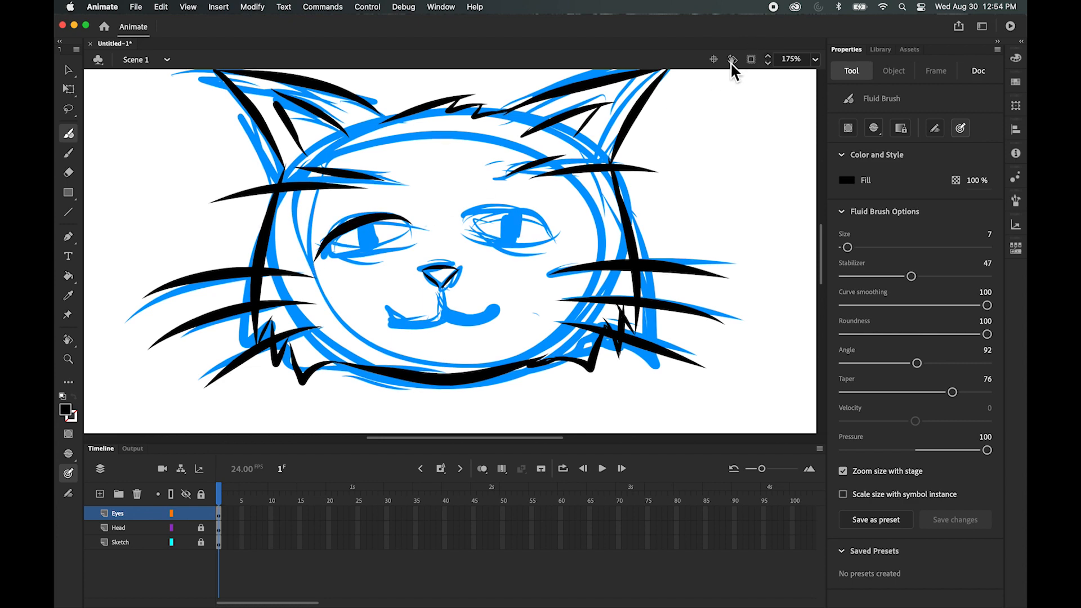
# Step: Rotate the stage and ink the left eye's lower lid with one black Fluid Brush stroke, redoing the first attempt
pyautogui.click(732, 59)
pyautogui.moveTo(447, 186); pyautogui.dragTo(304, 307)
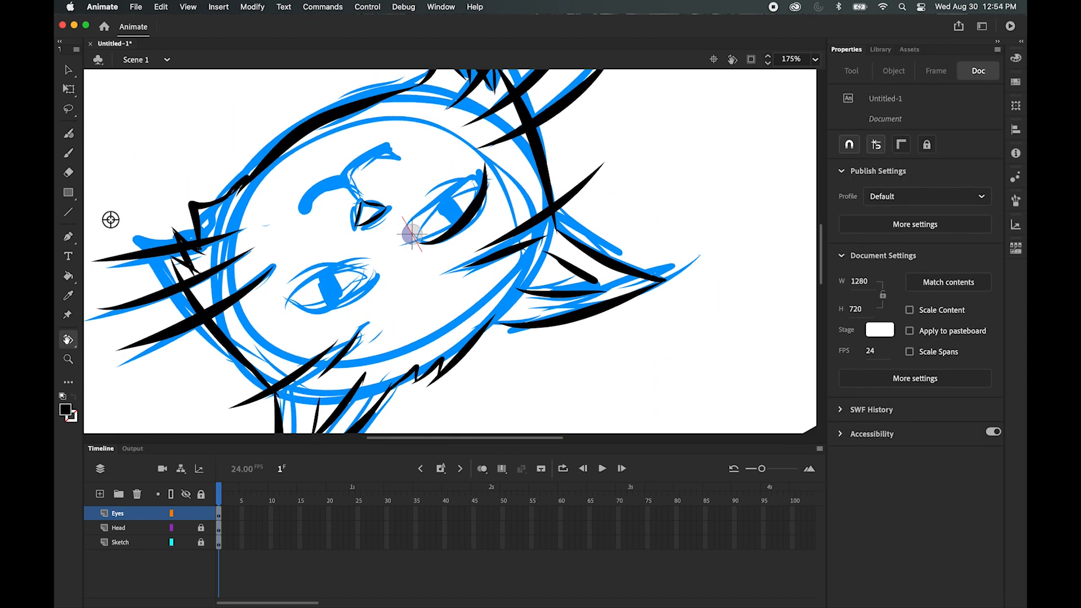
pyautogui.click(69, 134)
pyautogui.moveTo(423, 243); pyautogui.dragTo(482, 172)
pyautogui.press('super+z')
pyautogui.moveTo(422, 241); pyautogui.dragTo(482, 168)
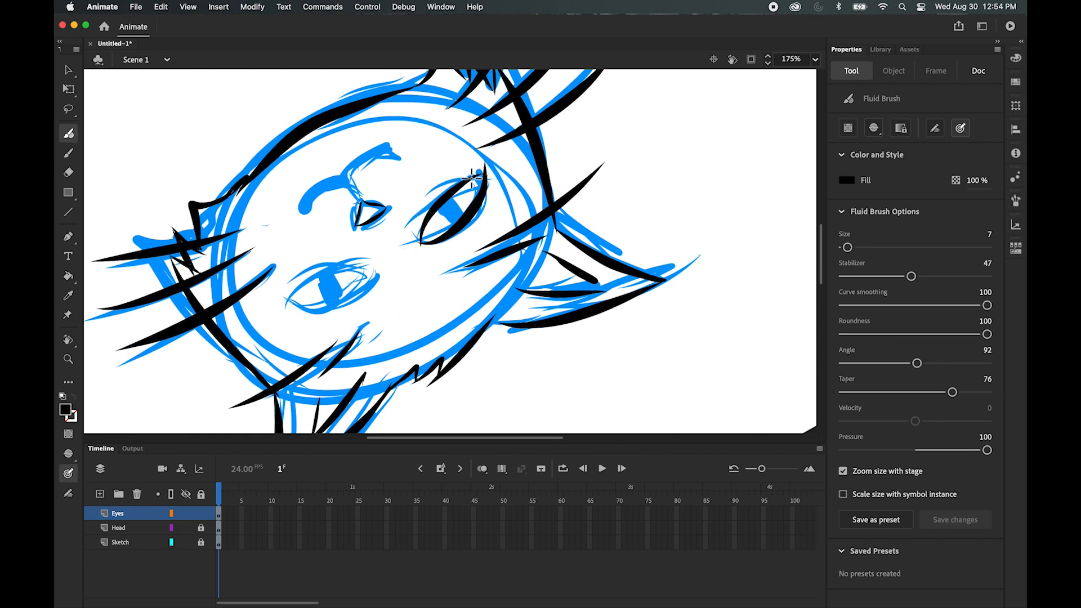
# Step: Reset the stage rotation and paint the left eye's pupil solid black between the two lids
pyautogui.click(816, 65)
pyautogui.click(839, 95)
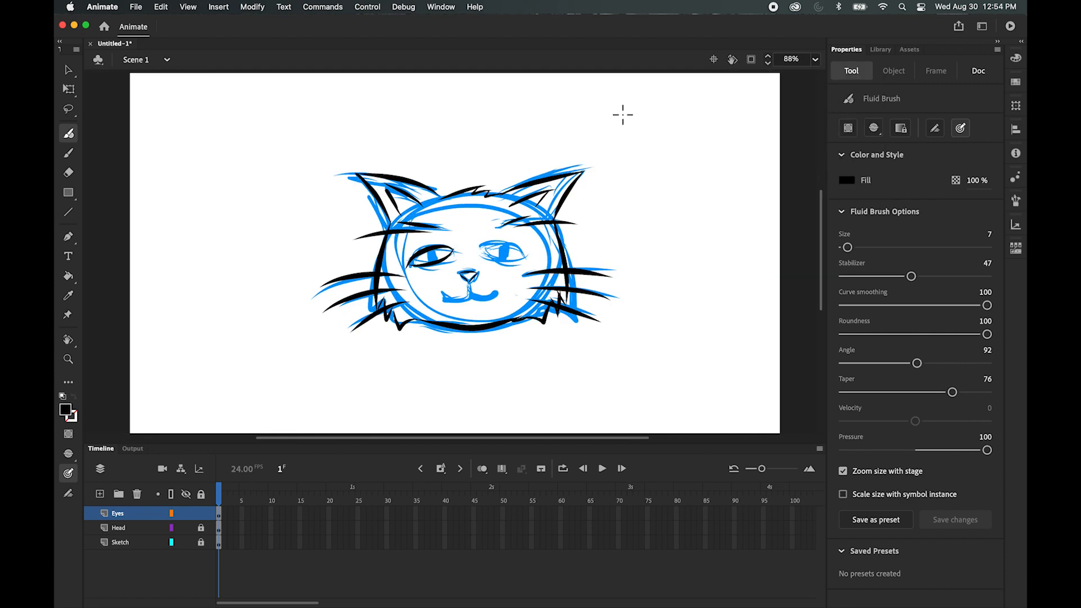
pyautogui.scroll(5, 446, 263)
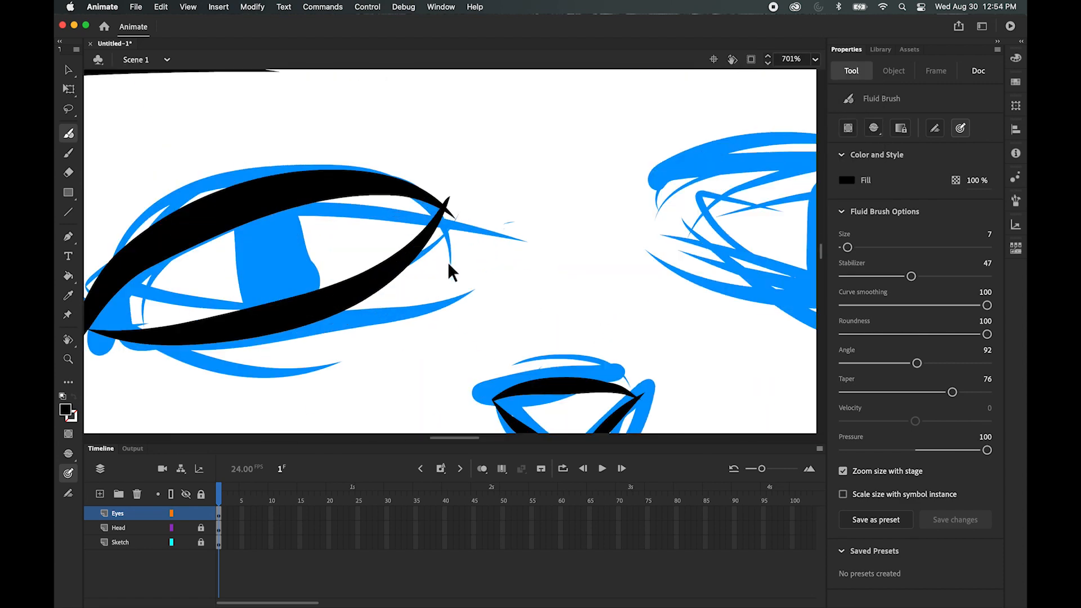
pyautogui.moveTo(334, 223)
pyautogui.mouseDown()
pyautogui.moveTo(437, 183)
pyautogui.moveTo(454, 158)
pyautogui.mouseUp()
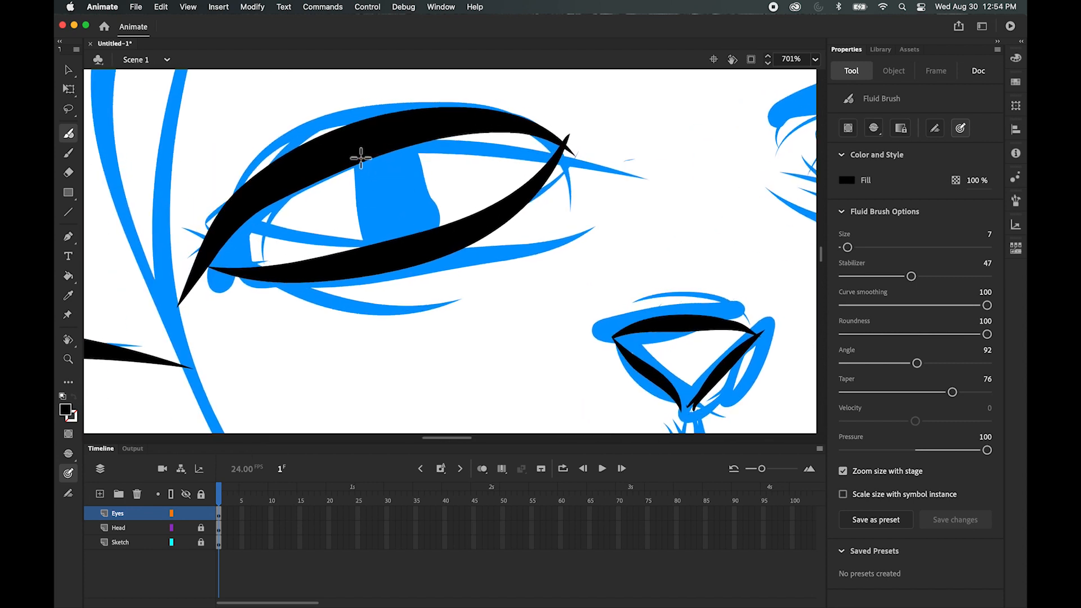
pyautogui.moveTo(372, 152)
pyautogui.mouseDown()
pyautogui.moveTo(390, 244)
pyautogui.moveTo(369, 153)
pyautogui.moveTo(363, 179)
pyautogui.moveTo(388, 244)
pyautogui.moveTo(386, 139)
pyautogui.moveTo(413, 238)
pyautogui.moveTo(394, 143)
pyautogui.moveTo(408, 163)
pyautogui.moveTo(419, 228)
pyautogui.moveTo(392, 147)
pyautogui.moveTo(397, 221)
pyautogui.moveTo(375, 147)
pyautogui.mouseUp()
# Step: Erase a small highlight from the upper right of the left eye's pupil using the size 10 Eraser
pyautogui.press('super+minus')
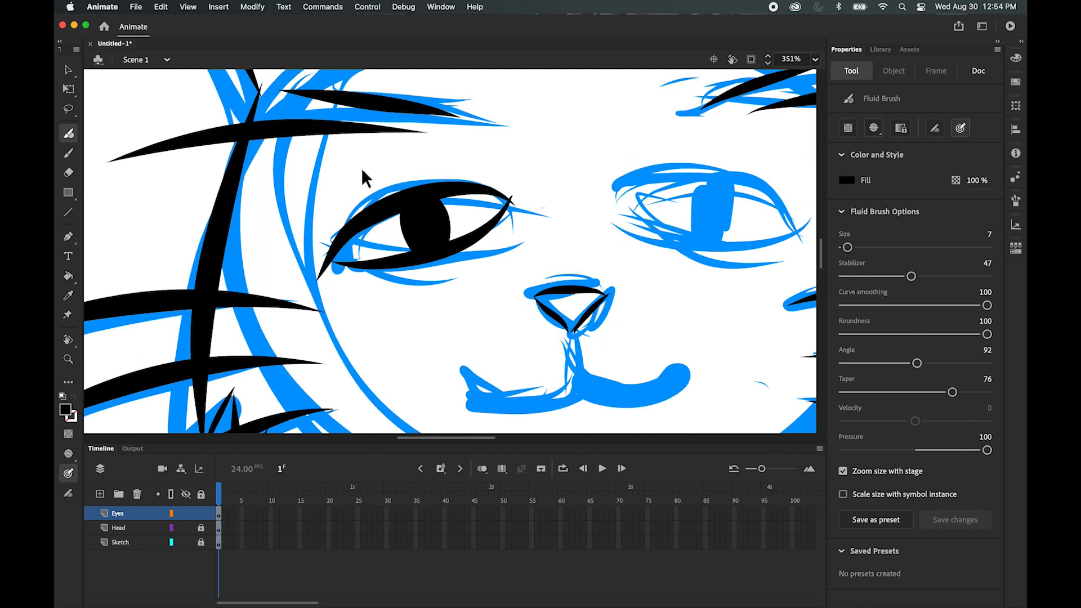
pyautogui.press('super+minus')
pyautogui.press('super+equal')
pyautogui.click(68, 173)
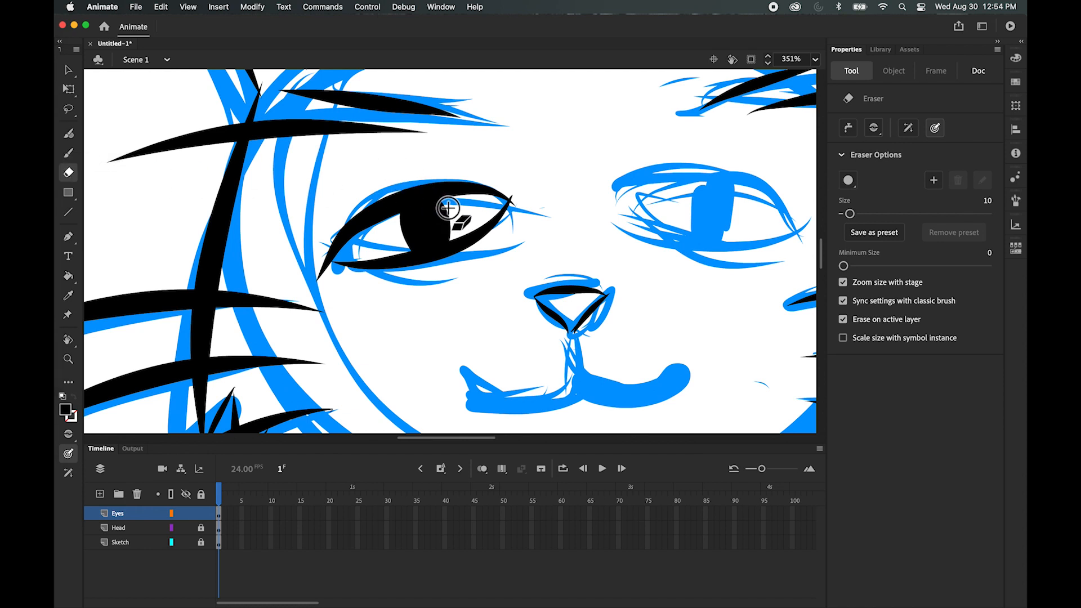
pyautogui.click(442, 213)
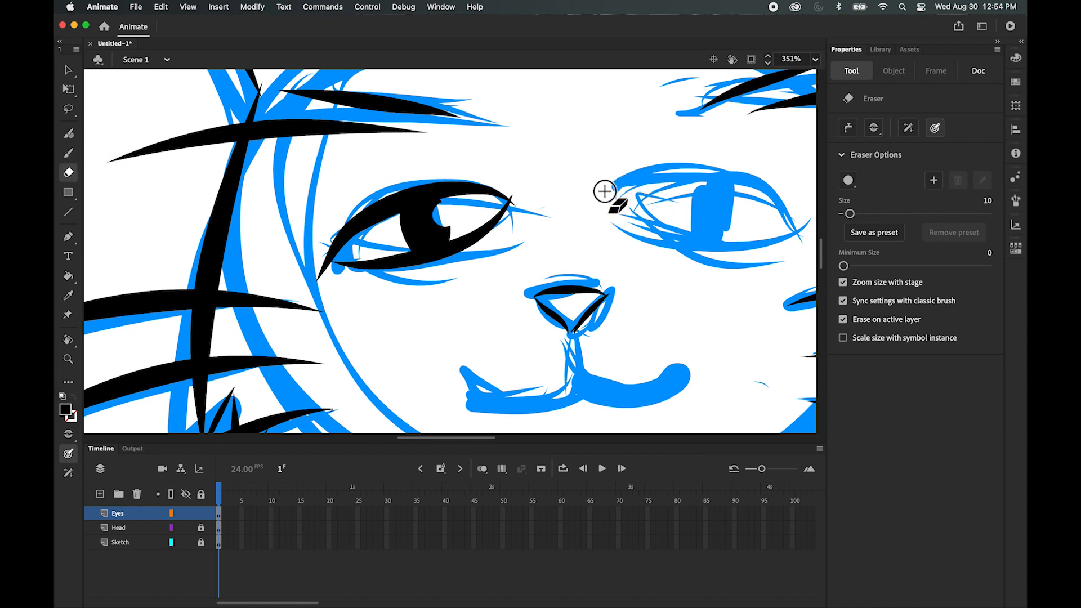
pyautogui.press('super+minus')
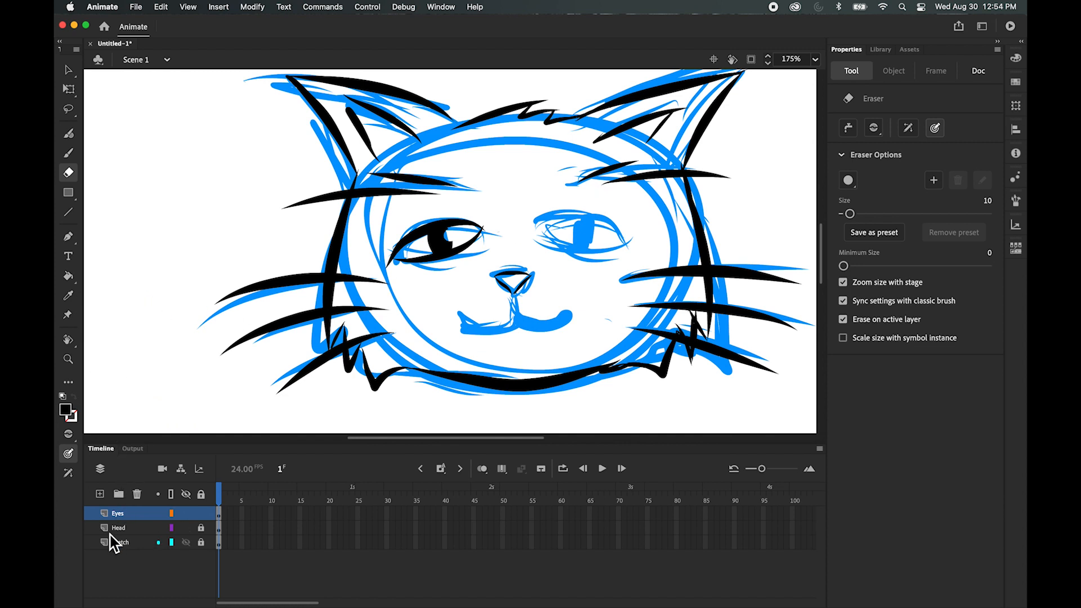
# Step: Check the inked artwork with the Sketch layer hidden and show the sketch again
pyautogui.click(188, 544)
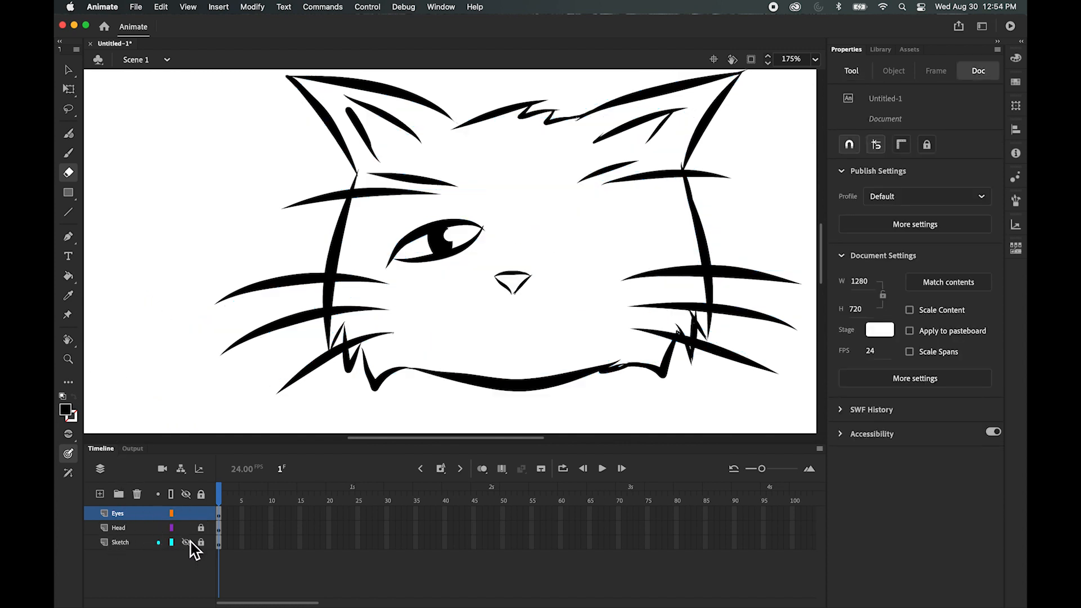
pyautogui.click(187, 543)
pyautogui.moveTo(512, 212)
pyautogui.mouseDown()
pyautogui.moveTo(468, 253)
pyautogui.moveTo(490, 225)
pyautogui.mouseUp()
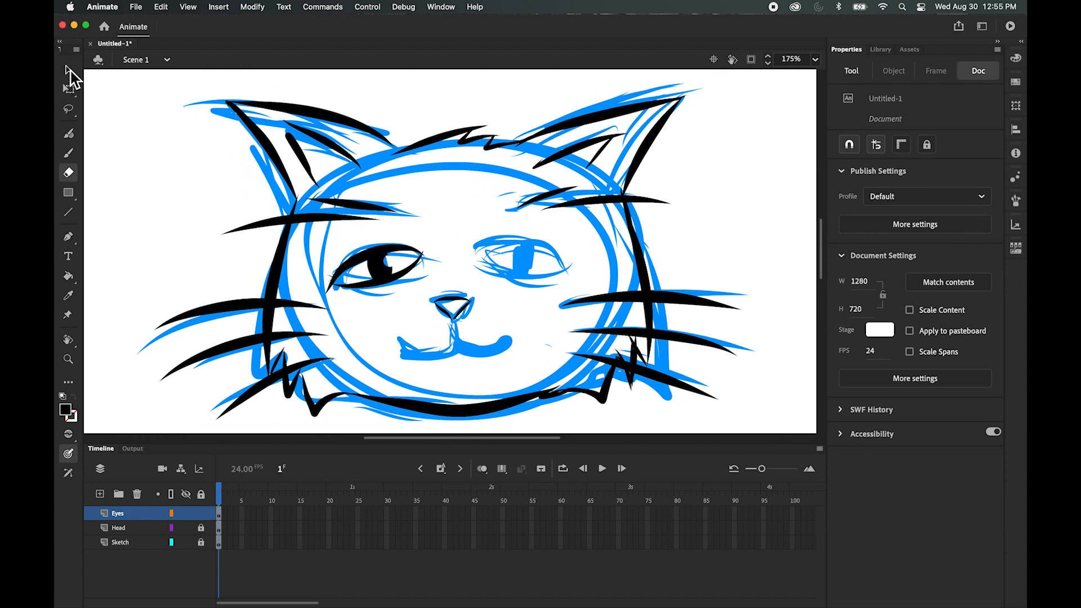
# Step: Duplicate the whole inked left eye on the Eyes layer and move the copy toward the sketched right eye
pyautogui.click(68, 72)
pyautogui.click(69, 89)
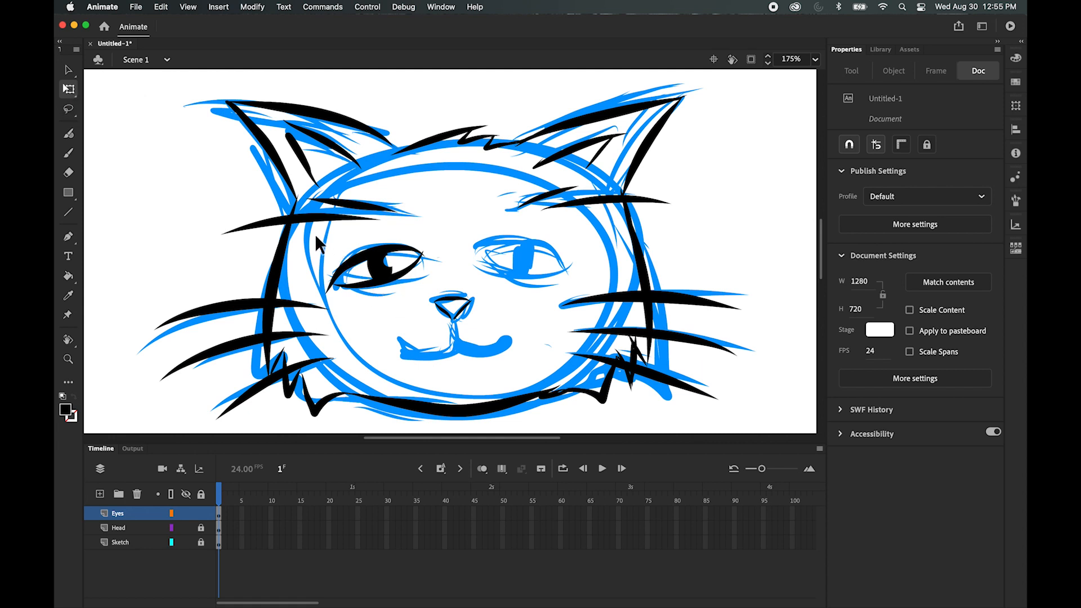
pyautogui.moveTo(315, 236); pyautogui.dragTo(427, 292)
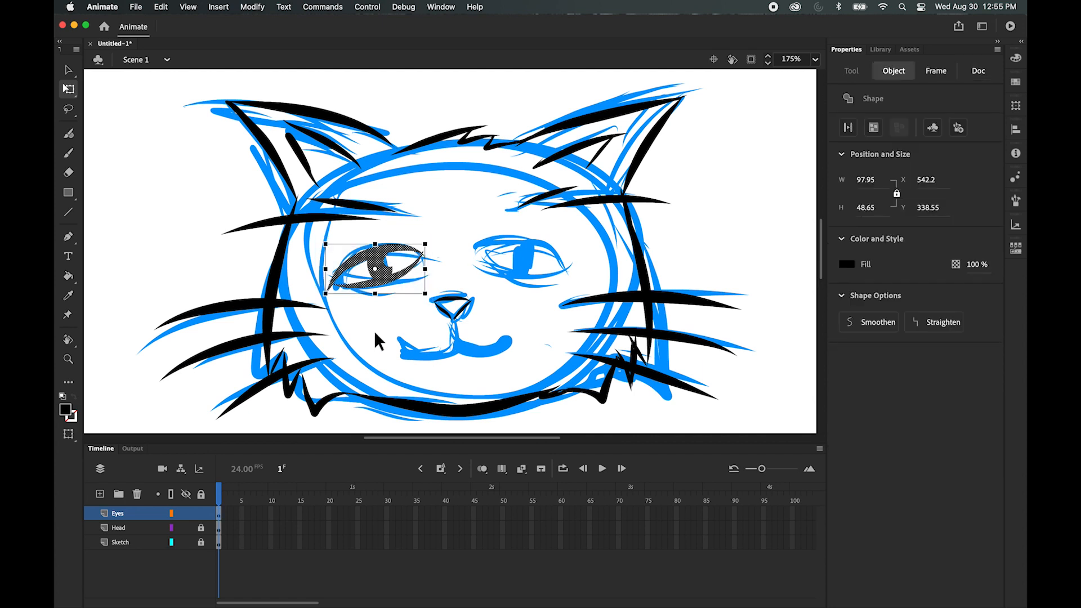
pyautogui.press('super+v')
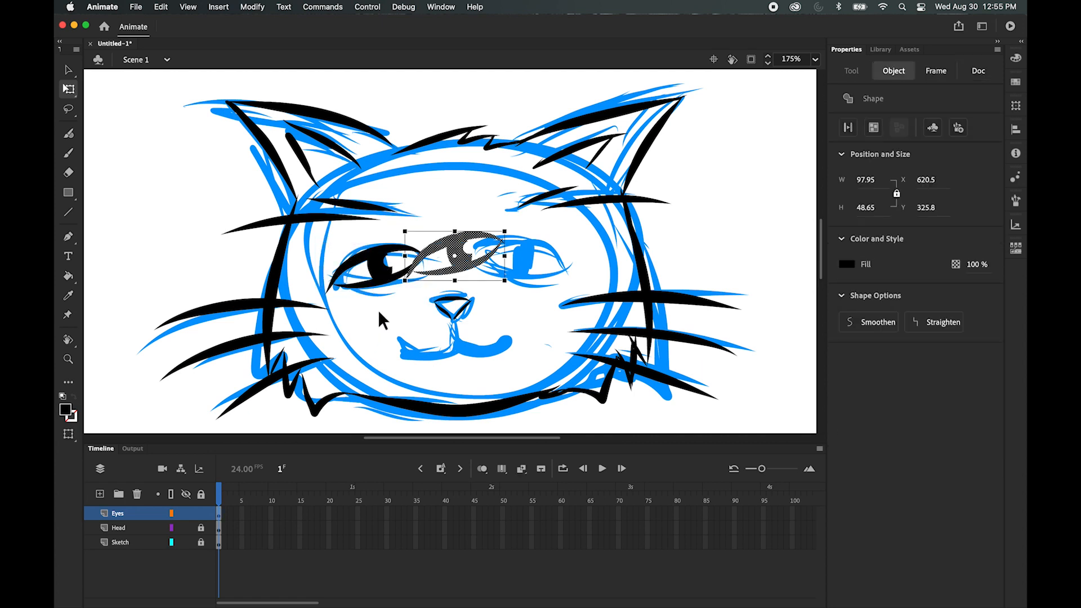
pyautogui.moveTo(450, 243); pyautogui.dragTo(479, 242)
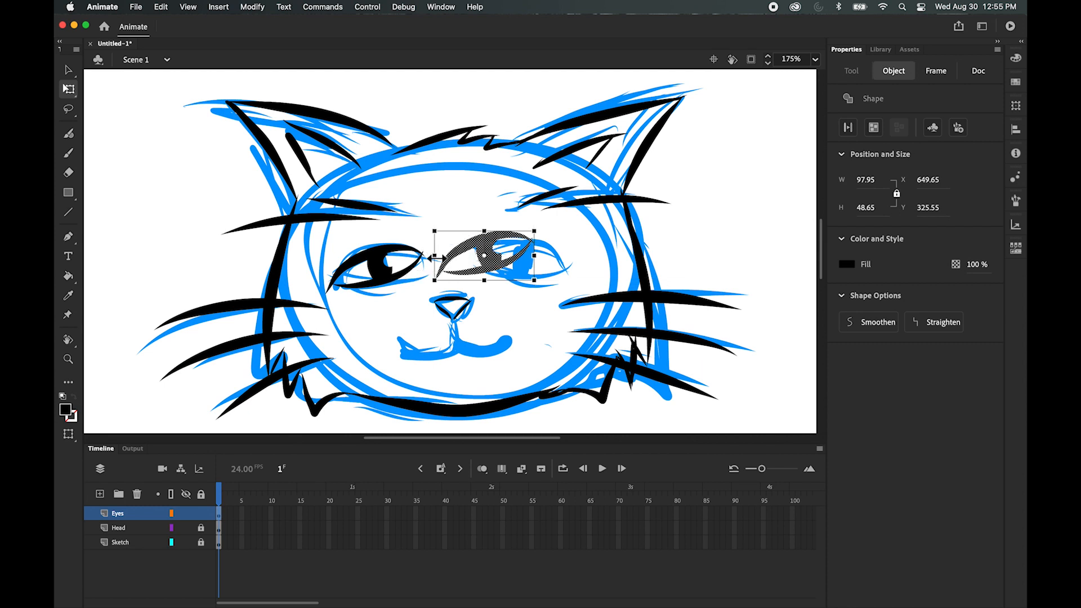
# Step: Flip the eye copy horizontally and place it over the sketched right eye, checking it with the Sketch layer briefly hidden
pyautogui.click(252, 7)
pyautogui.moveTo(281, 190)
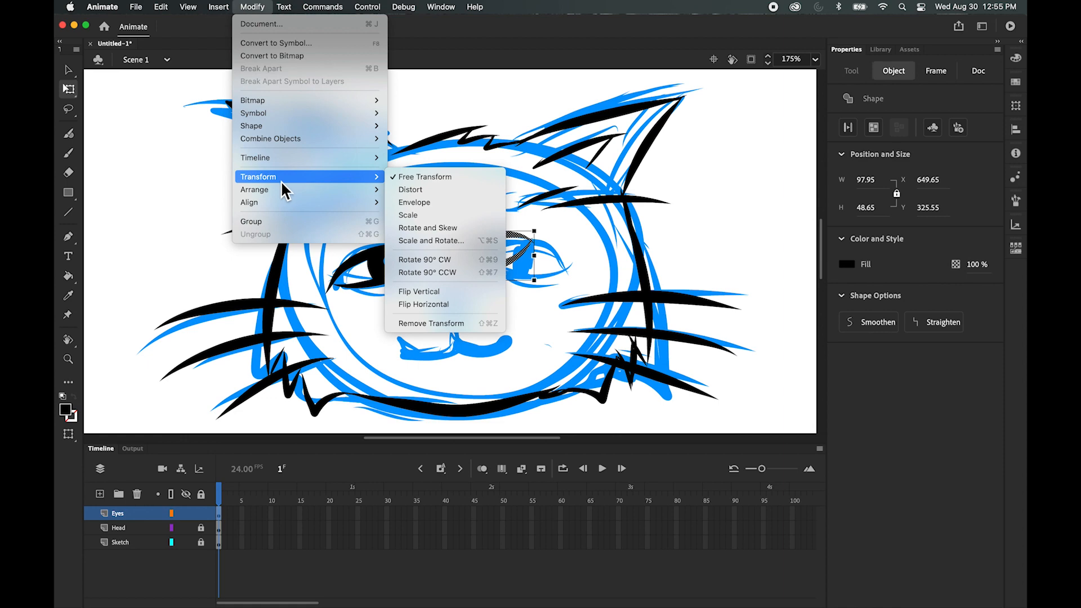
pyautogui.click(434, 304)
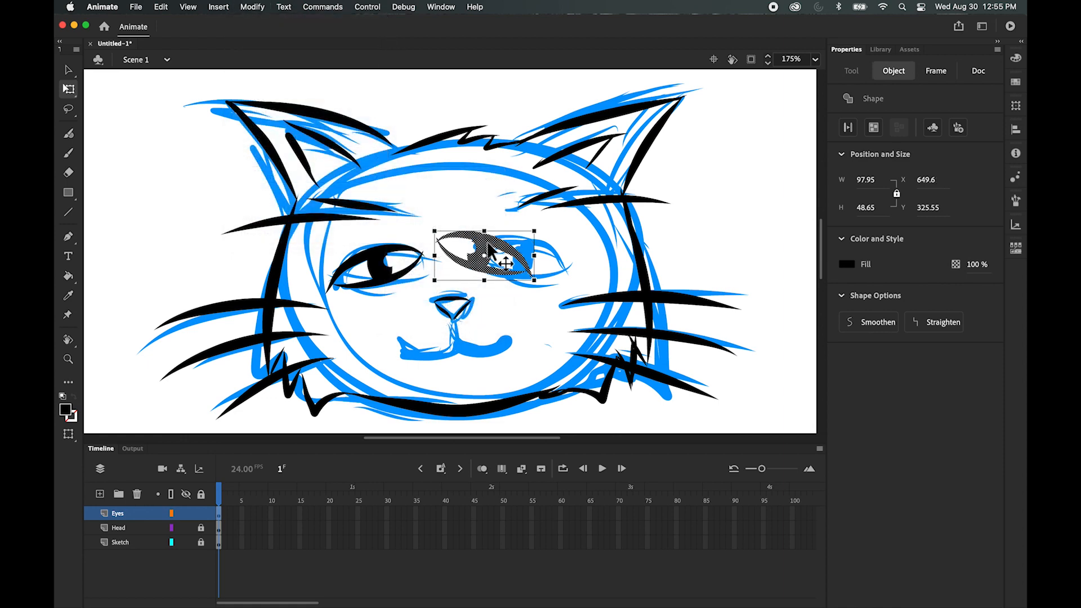
pyautogui.moveTo(493, 247); pyautogui.dragTo(535, 271)
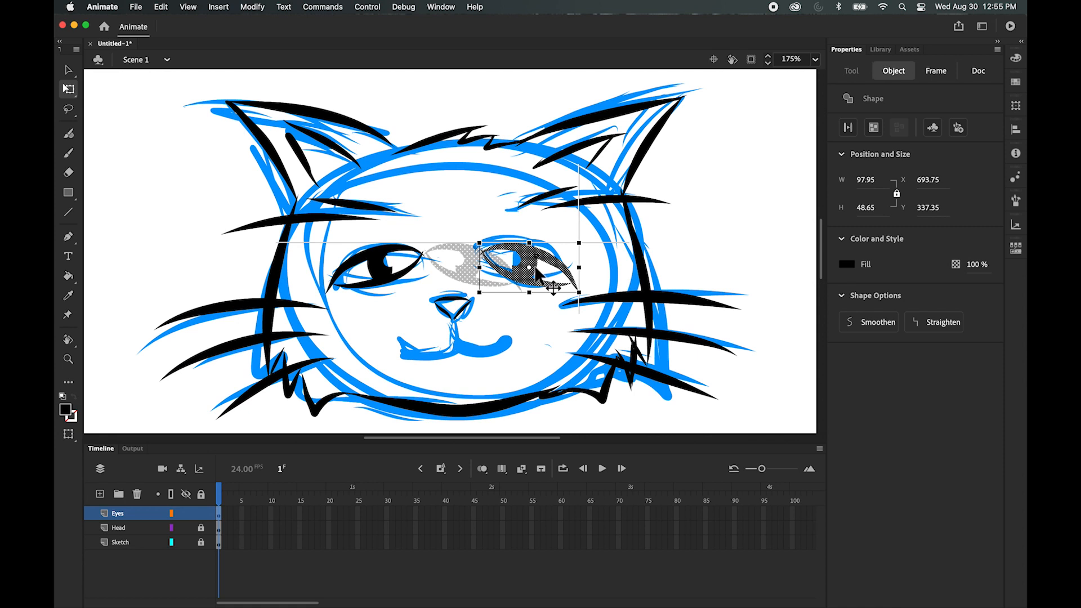
pyautogui.moveTo(535, 269); pyautogui.dragTo(535, 271)
pyautogui.click(447, 188)
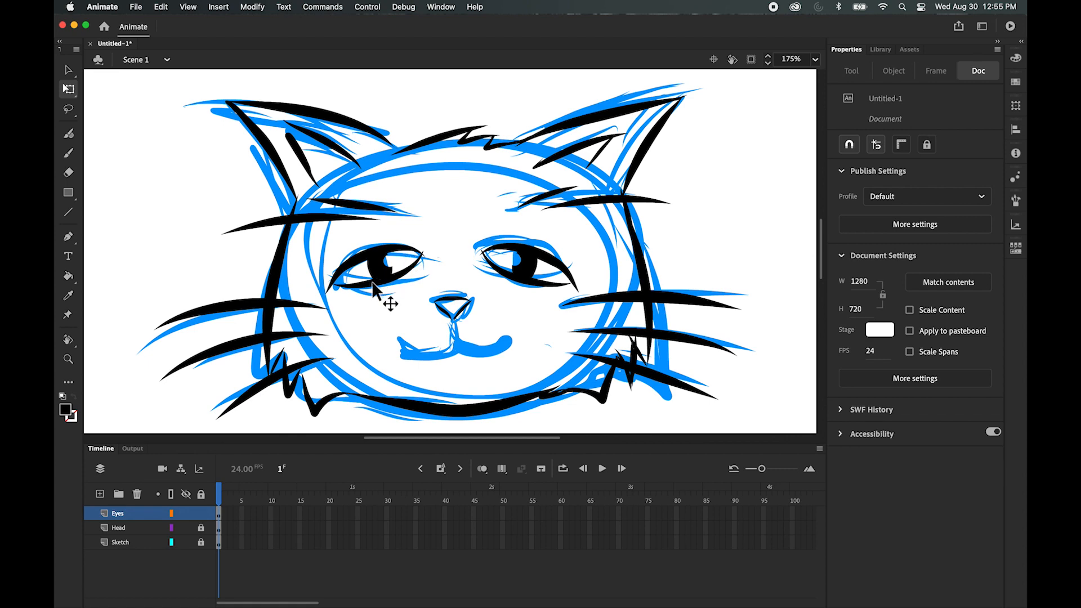
pyautogui.click(186, 543)
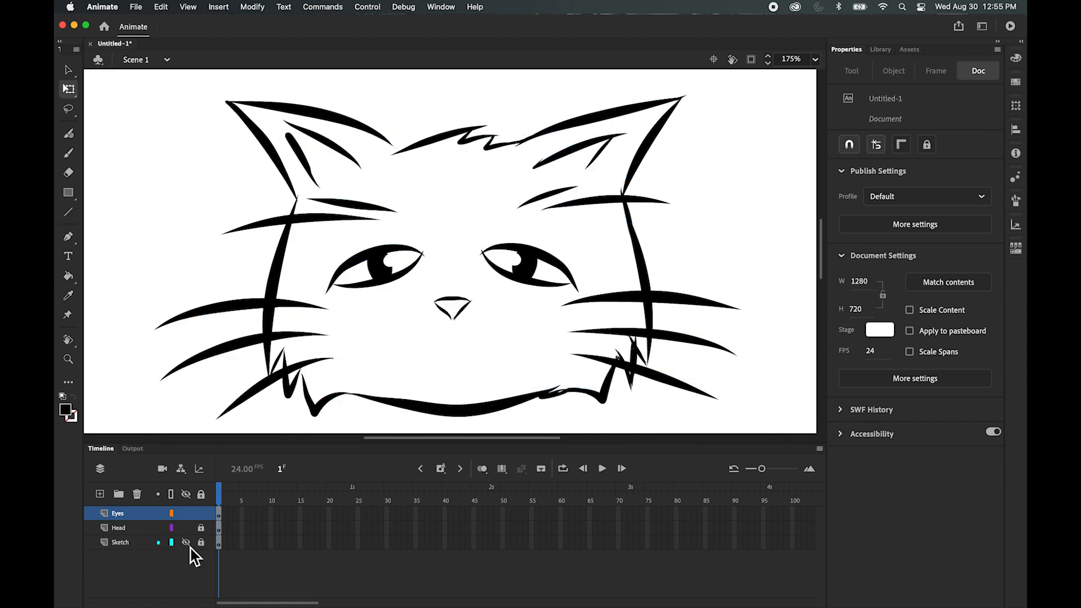
pyautogui.click(186, 542)
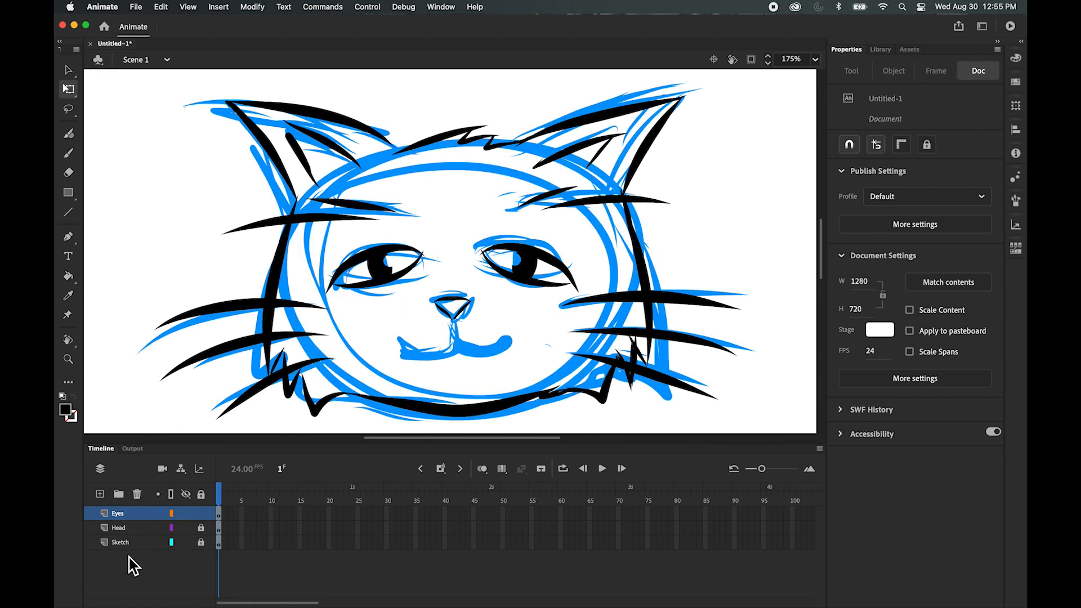
# Step: Add a new layer named Mouth above Eyes, and lock the Eyes layer ready for inking with the Fluid Brush
pyautogui.click(99, 494)
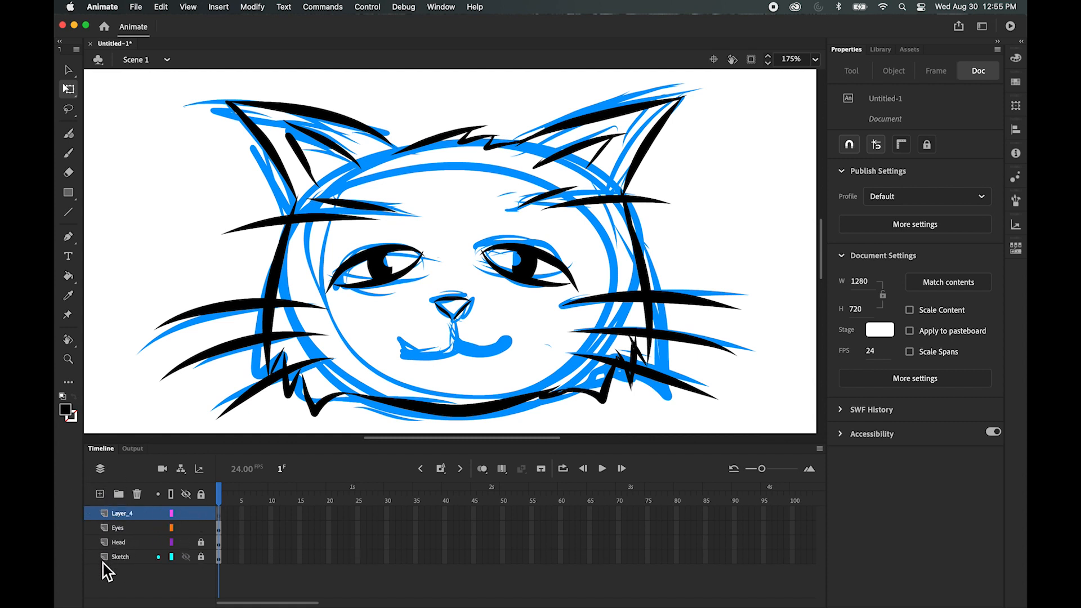
pyautogui.doubleClick(131, 512)
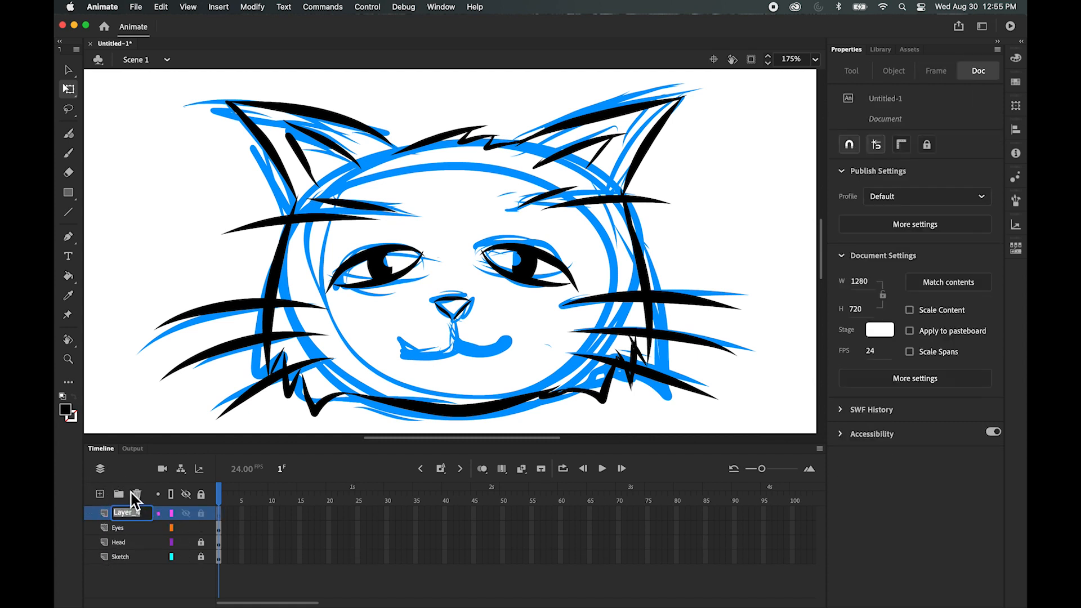
pyautogui.write('Mou')
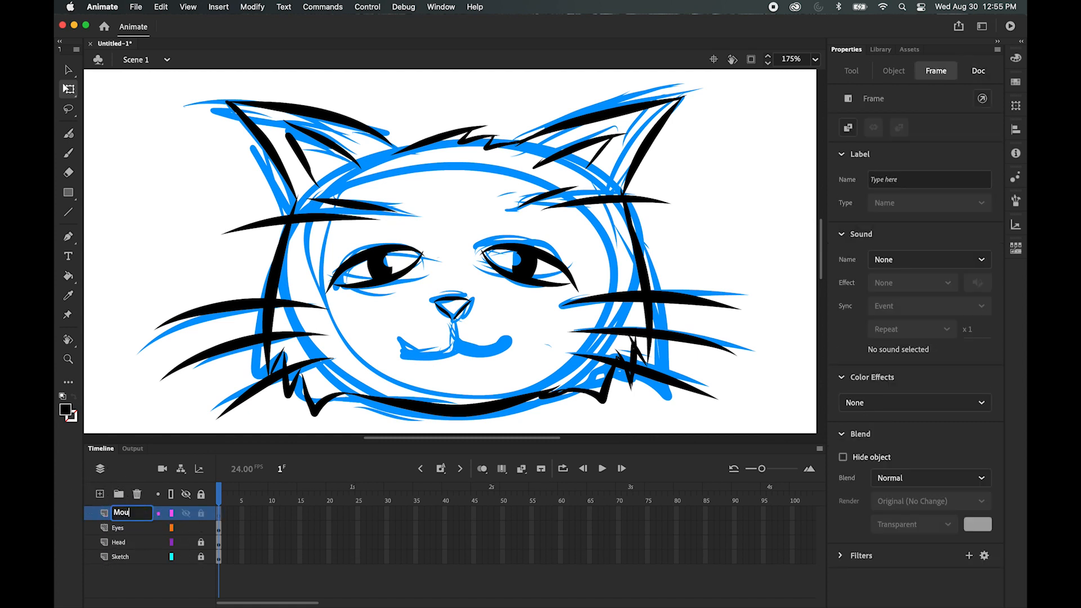
pyautogui.write('th')
pyautogui.click(125, 569)
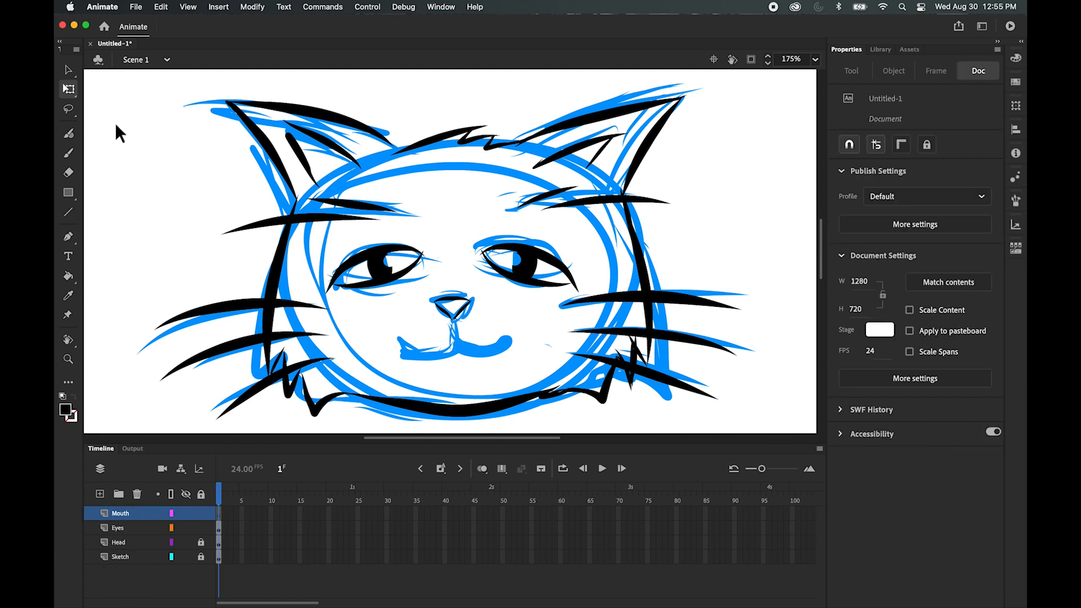
pyautogui.click(68, 135)
pyautogui.click(201, 528)
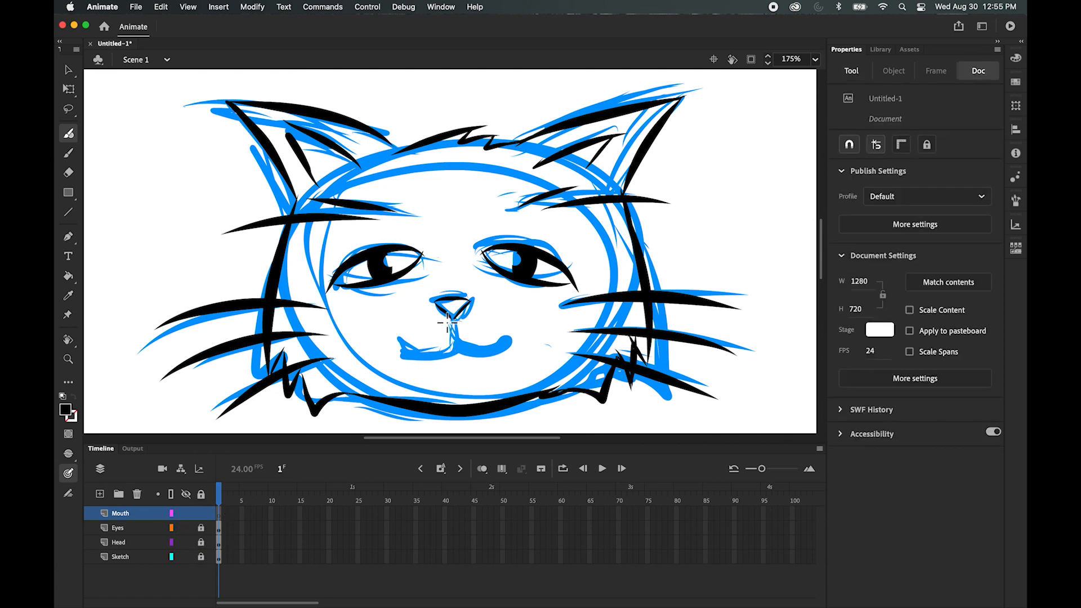
# Step: Try several curved black Fluid Brush strokes for the mouth's left half, starting at the nose tip, and undo each one
pyautogui.press('super+equal')
pyautogui.moveTo(417, 354); pyautogui.dragTo(400, 208)
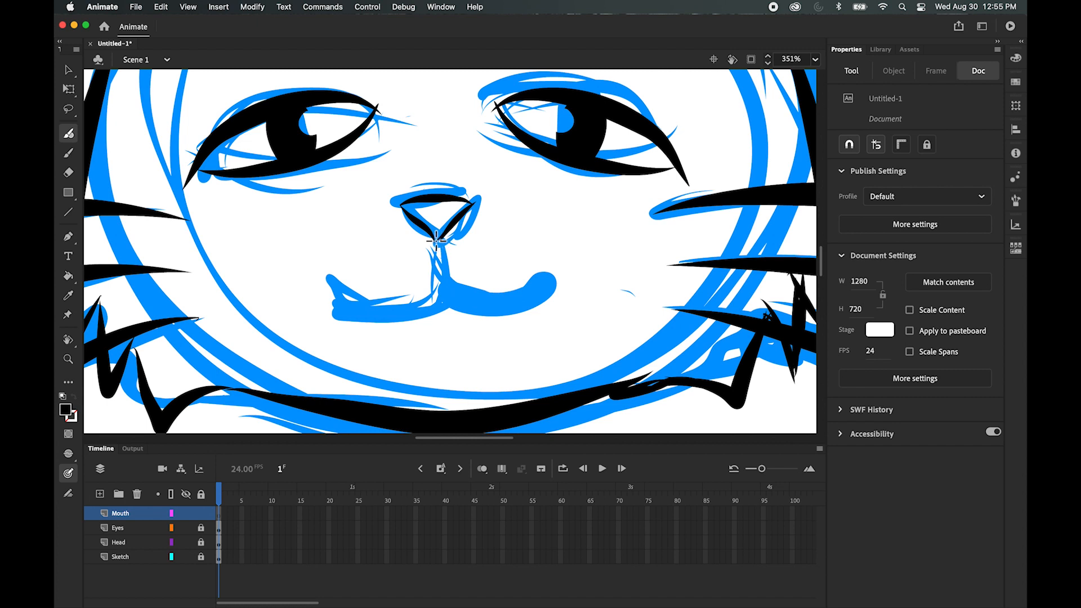
pyautogui.moveTo(436, 239)
pyautogui.mouseDown()
pyautogui.moveTo(437, 284)
pyautogui.moveTo(355, 272)
pyautogui.mouseUp()
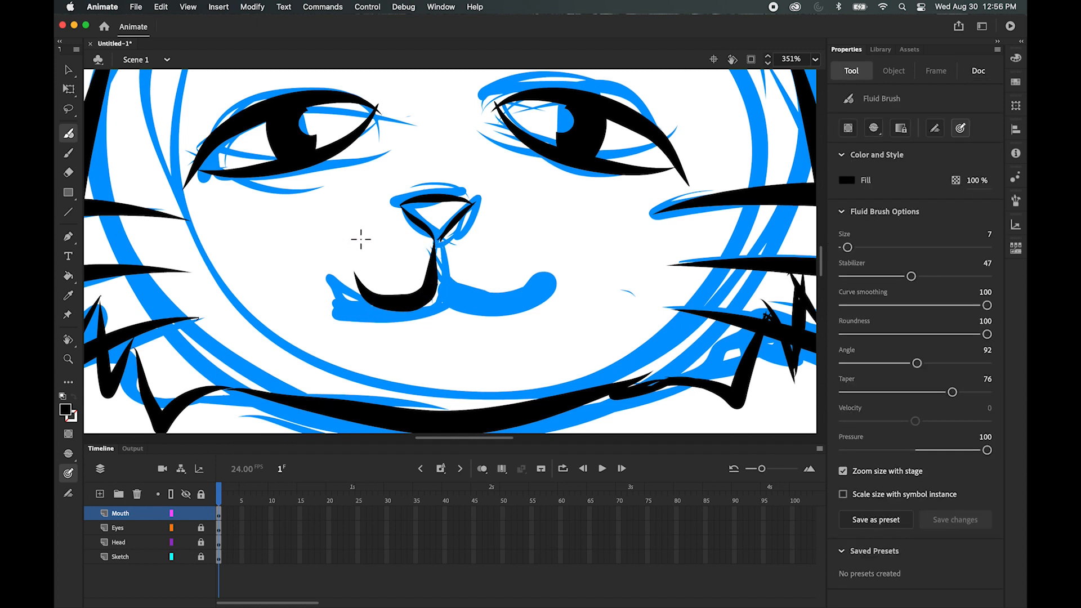
pyautogui.press('super+z')
pyautogui.moveTo(434, 230)
pyautogui.mouseDown()
pyautogui.moveTo(427, 298)
pyautogui.moveTo(335, 271)
pyautogui.mouseUp()
pyautogui.press('super+z')
pyautogui.moveTo(435, 241)
pyautogui.mouseDown()
pyautogui.moveTo(428, 305)
pyautogui.moveTo(324, 301)
pyautogui.mouseUp()
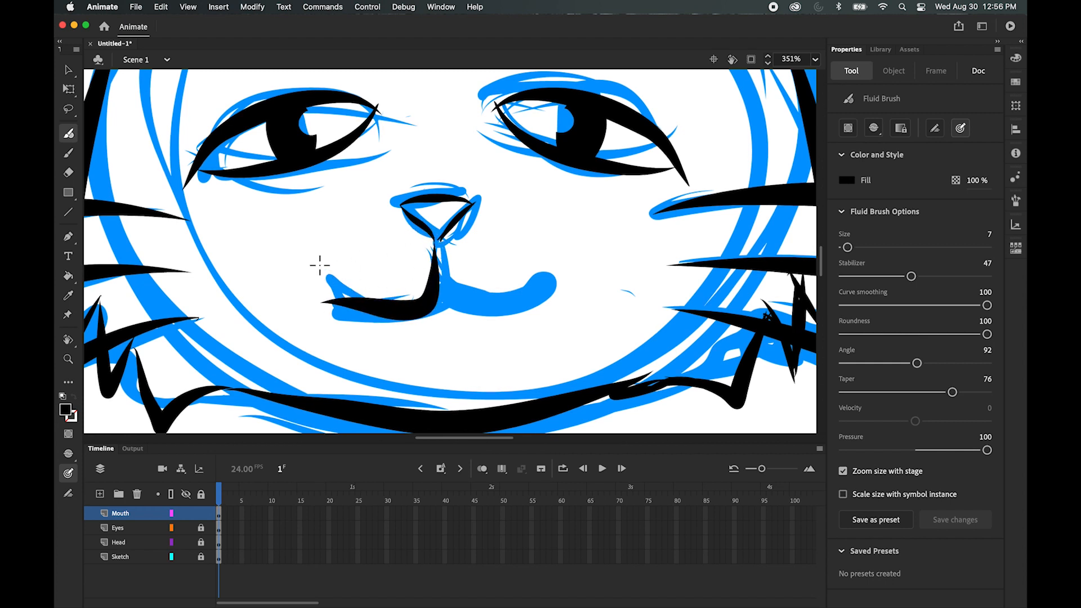
pyautogui.press('super+z')
pyautogui.moveTo(435, 235)
pyautogui.mouseDown()
pyautogui.moveTo(428, 310)
pyautogui.moveTo(304, 290)
pyautogui.mouseUp()
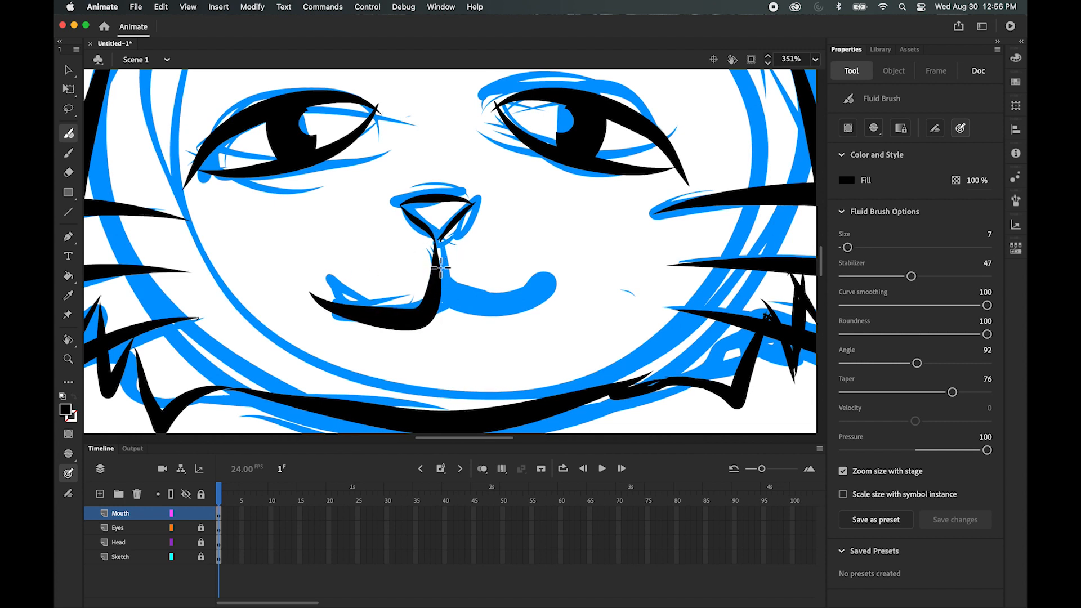
pyautogui.press('super+z')
pyautogui.moveTo(436, 235)
pyautogui.mouseDown()
pyautogui.moveTo(435, 296)
pyautogui.moveTo(320, 330)
pyautogui.mouseUp()
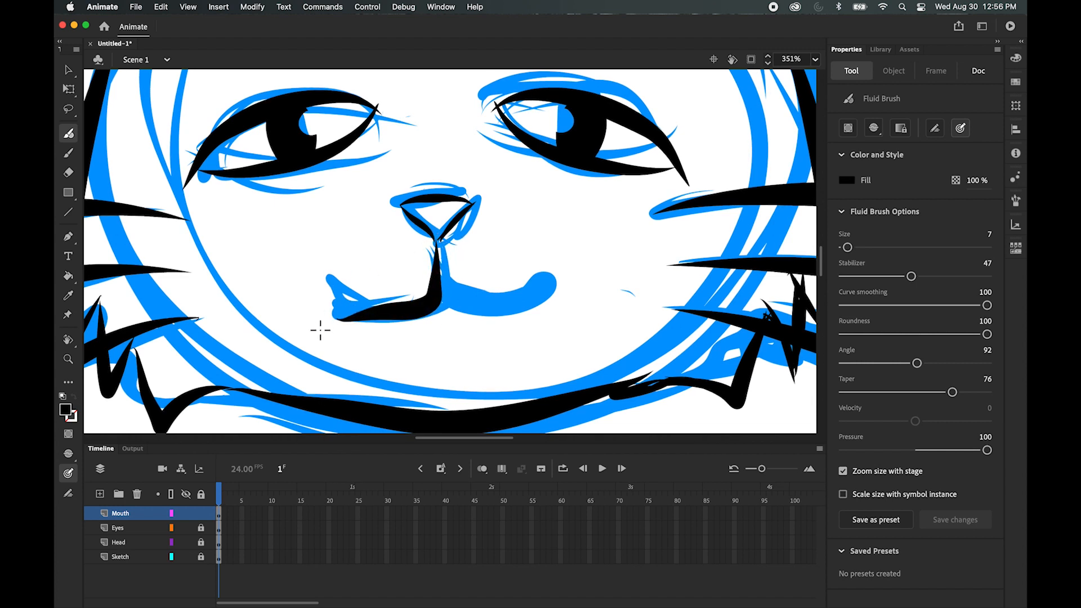
pyautogui.press('super+z')
# Step: Ink the mouth's left half as one size 7 black Fluid Brush stroke from the nose tip down and outward
pyautogui.moveTo(436, 235)
pyautogui.mouseDown()
pyautogui.moveTo(438, 283)
pyautogui.moveTo(375, 323)
pyautogui.moveTo(304, 304)
pyautogui.mouseUp()
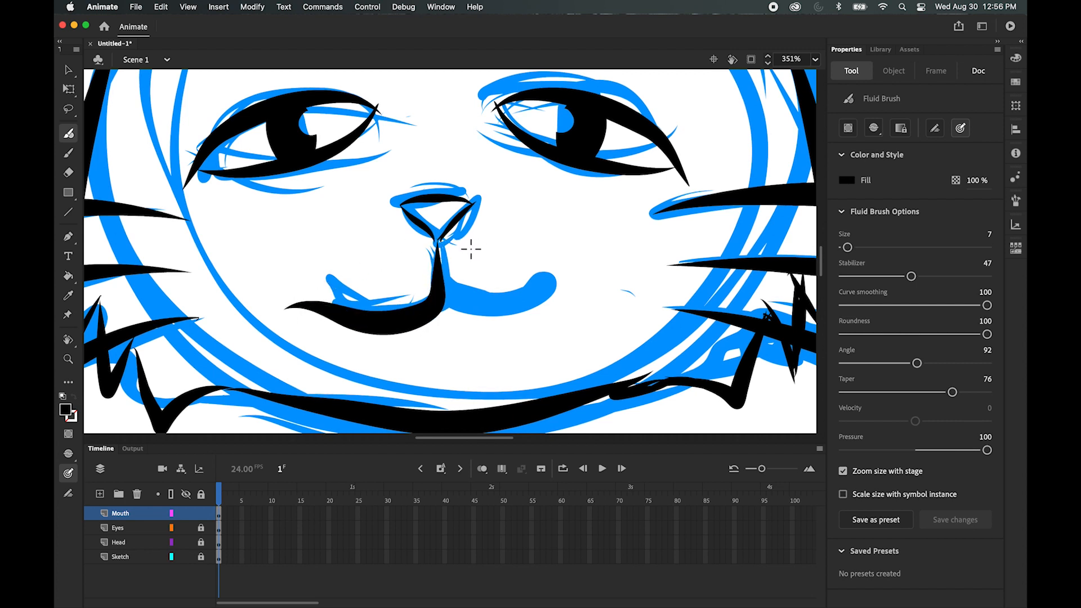
pyautogui.moveTo(520, 247); pyautogui.dragTo(545, 222)
pyautogui.press('super+minus')
pyautogui.press('super+minus')
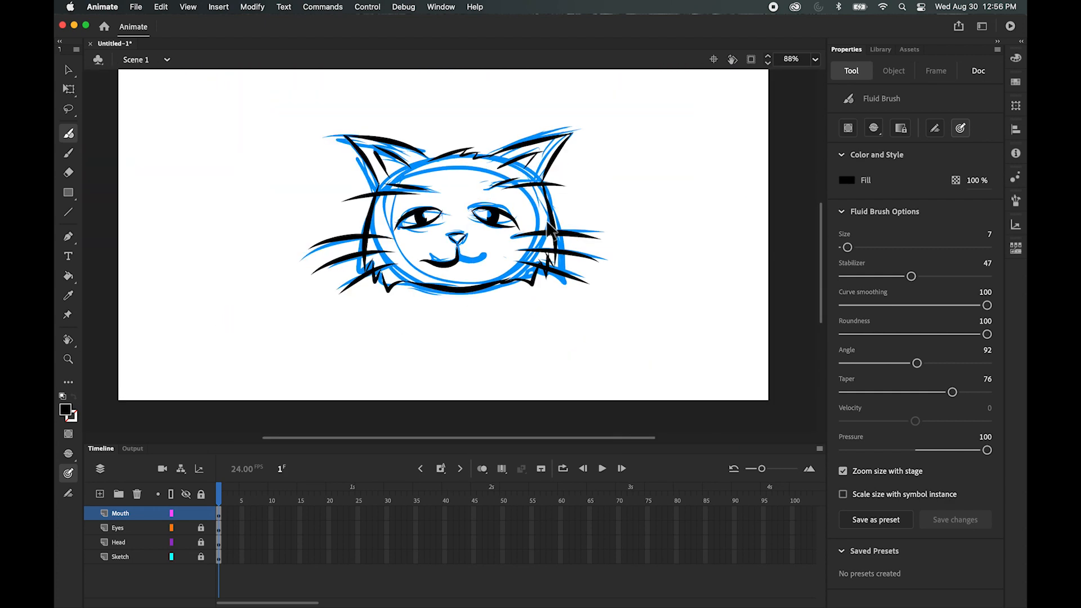
# Step: Select the inked left half of the mouth and paste a duplicate of it on the Mouth layer
pyautogui.press('super+equal')
pyautogui.press('super+equal')
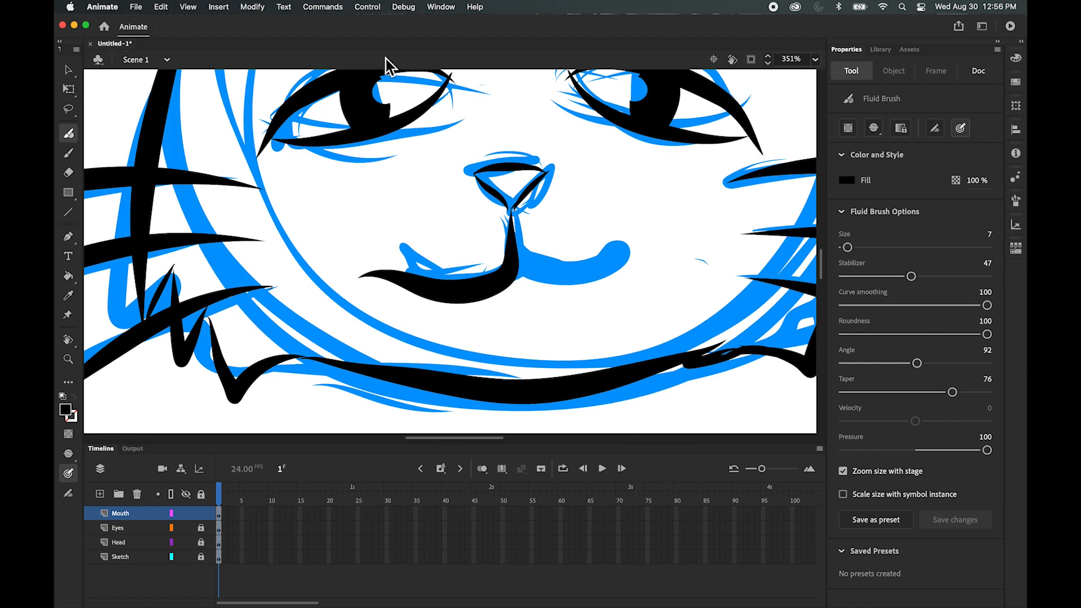
pyautogui.click(68, 89)
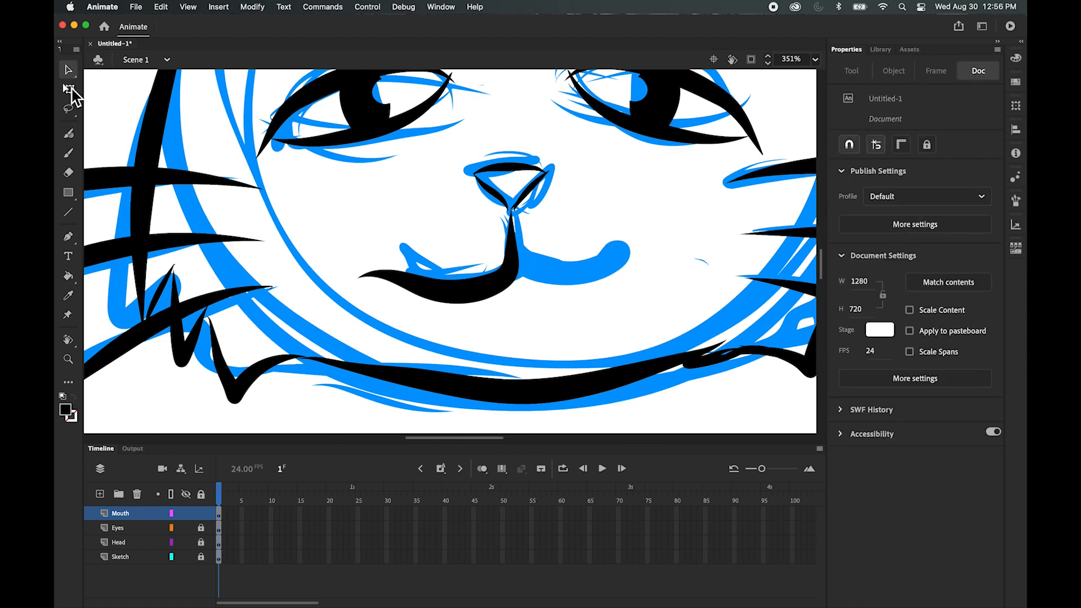
pyautogui.press('v')
pyautogui.click(474, 294)
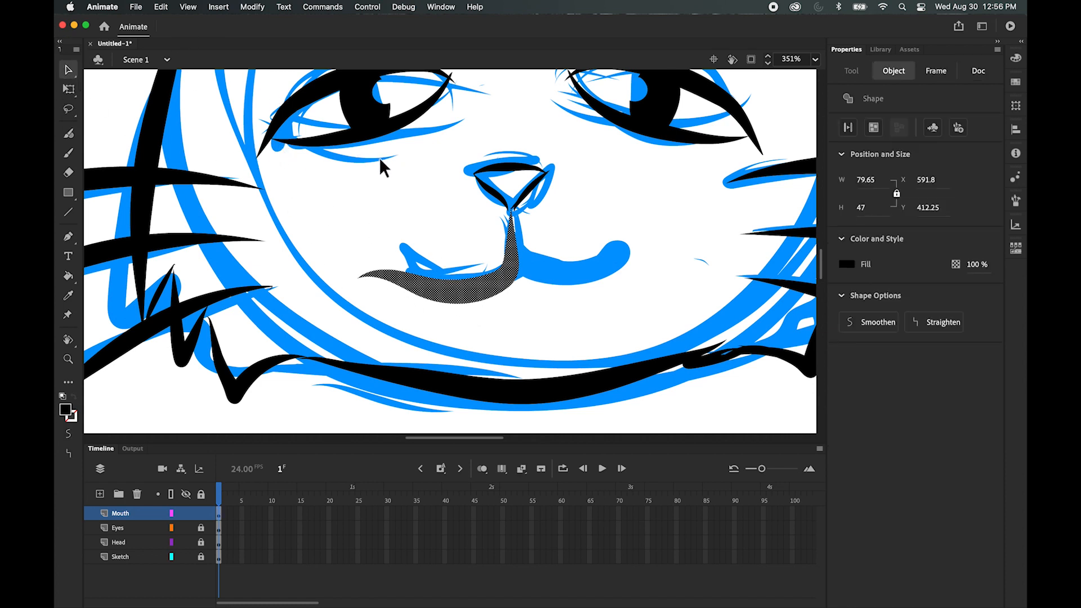
pyautogui.press('super+v')
# Step: Flip the mouth copy horizontally and move it against the left half to form a symmetrical mouth
pyautogui.click(260, 8)
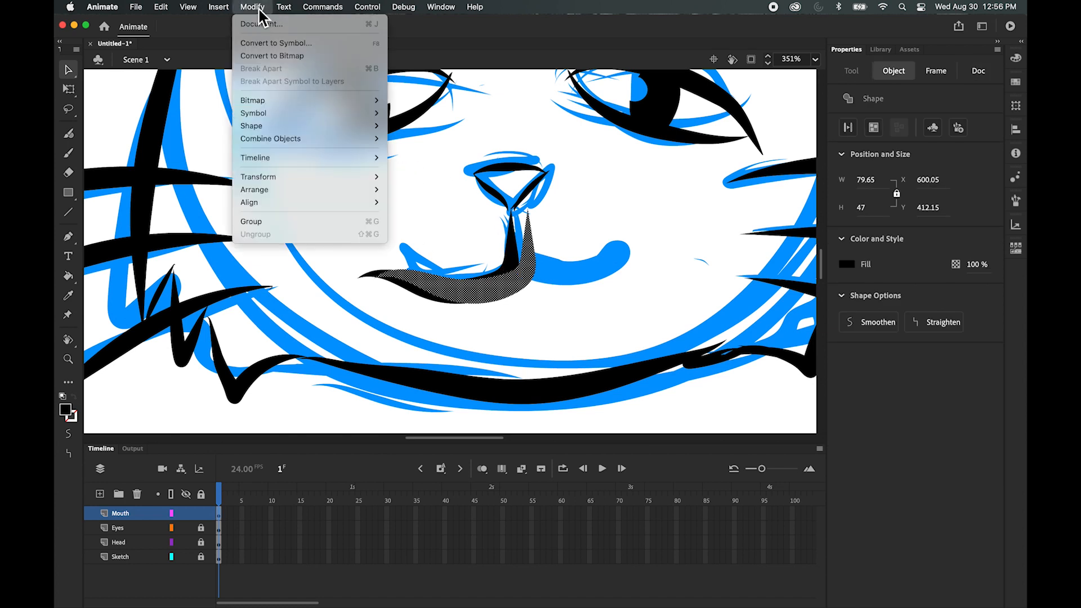
pyautogui.moveTo(274, 179)
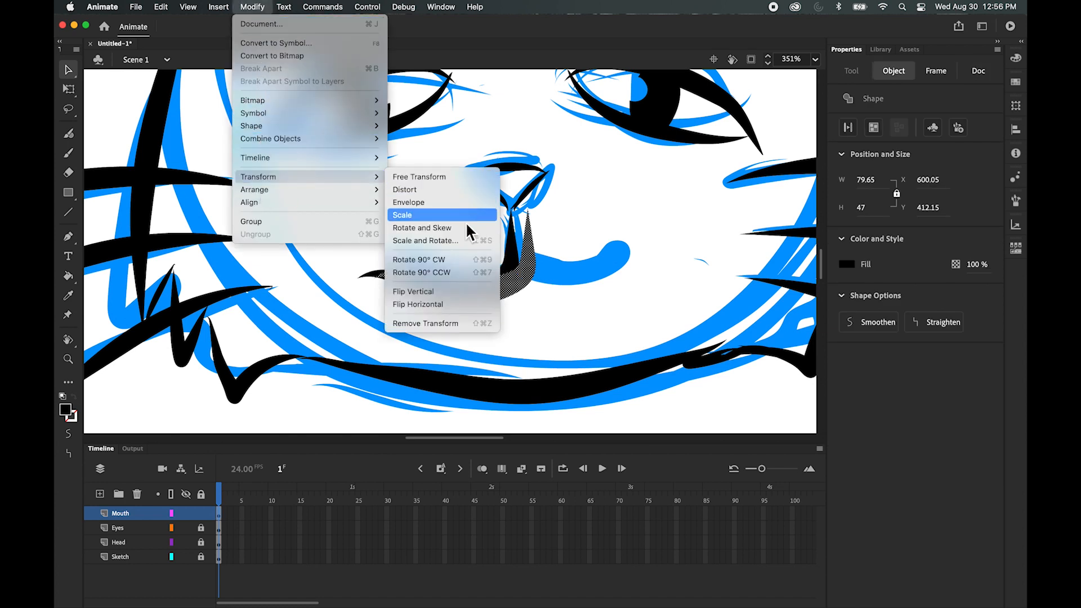
pyautogui.click(437, 304)
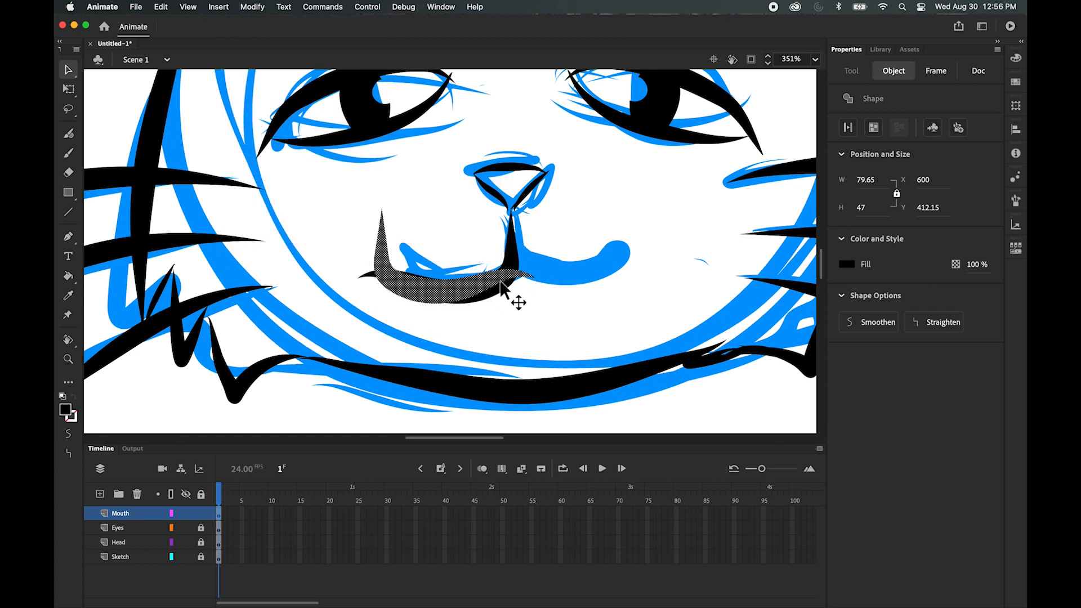
pyautogui.moveTo(490, 299); pyautogui.dragTo(591, 288)
pyautogui.click(461, 352)
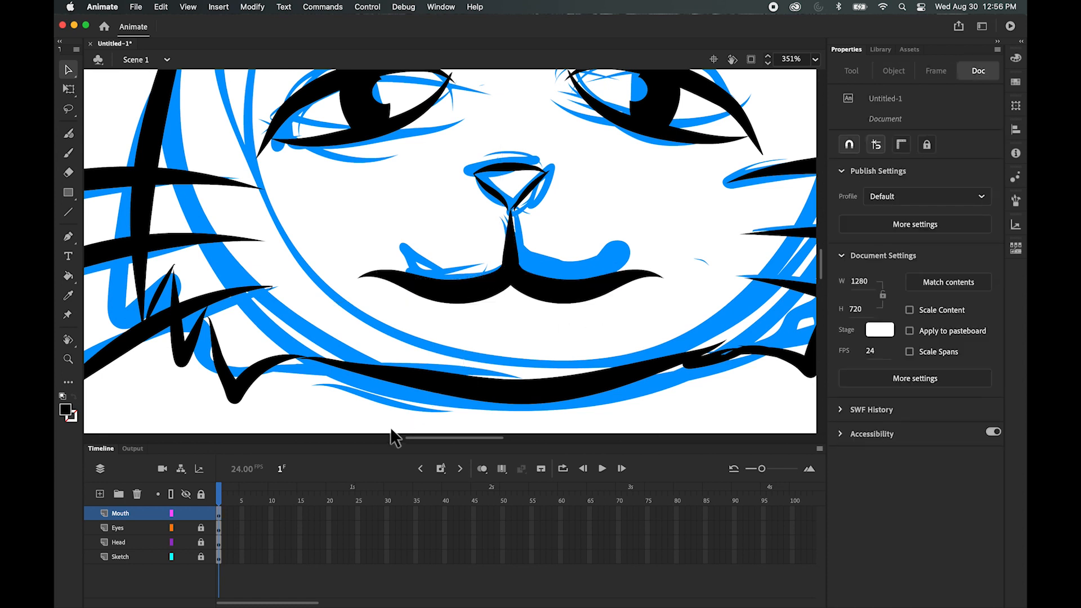
# Step: Hide the Sketch layer and review the finished black line art of the cat head
pyautogui.press('super+minus')
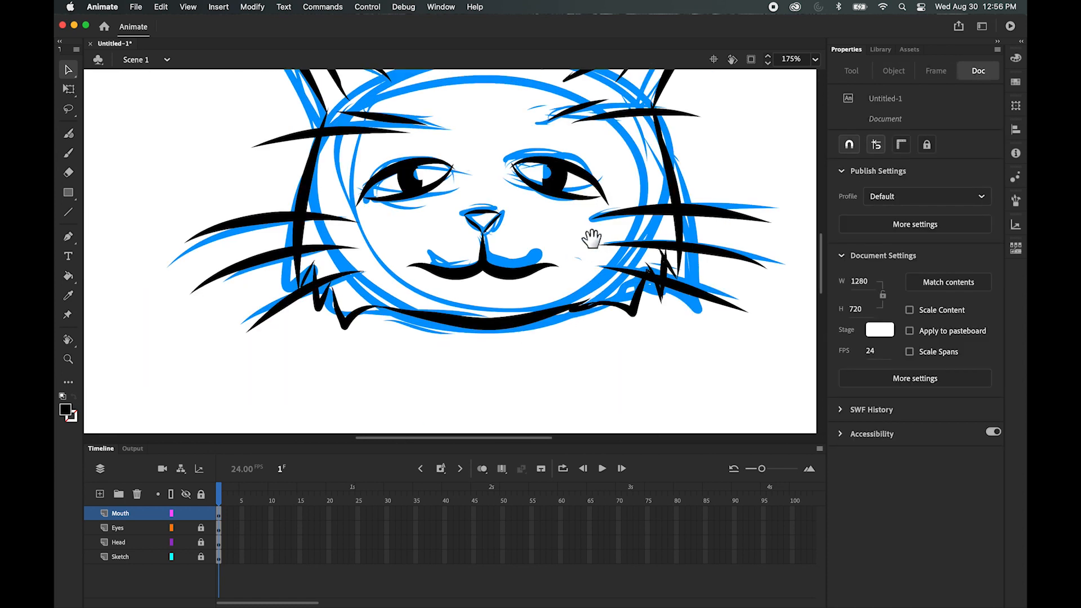
pyautogui.moveTo(589, 234); pyautogui.dragTo(604, 327)
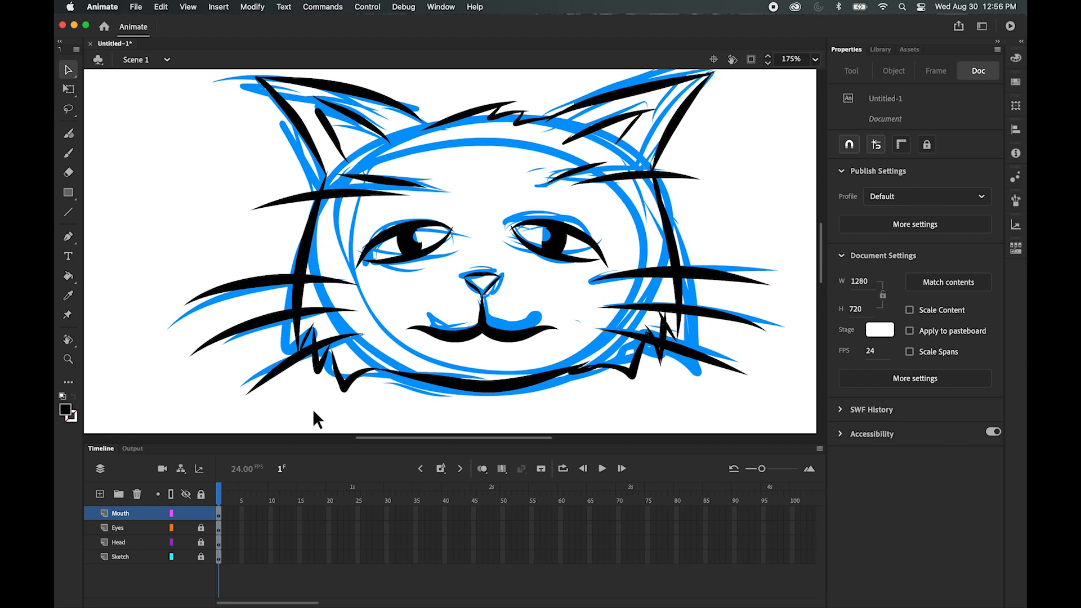
pyautogui.click(186, 556)
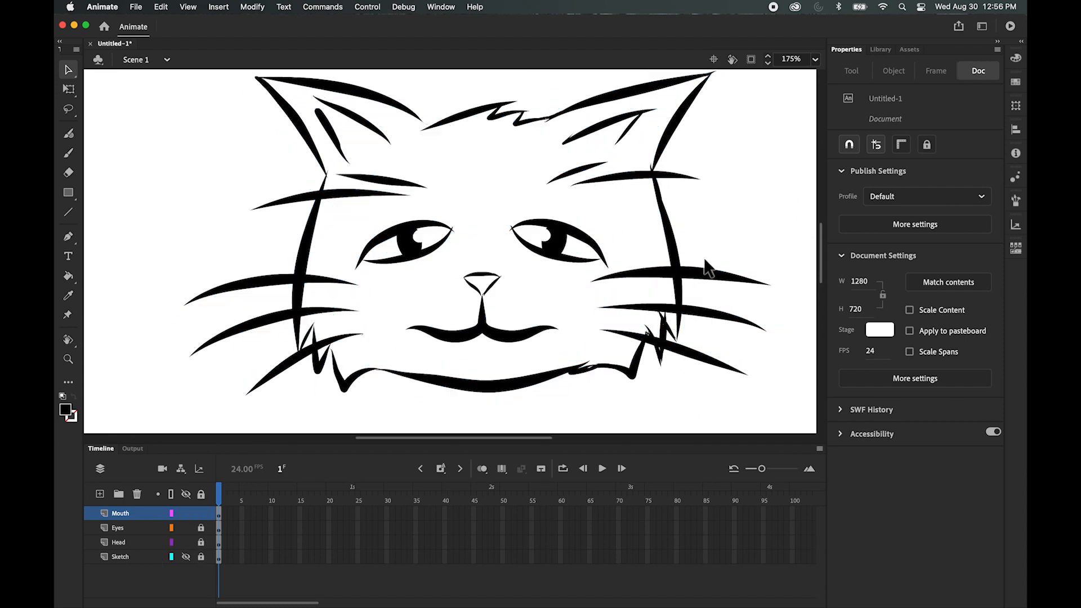
pyautogui.press('super+minus')
pyautogui.press('super+minus')
pyautogui.press('super+equal')
pyautogui.press('super+equal')
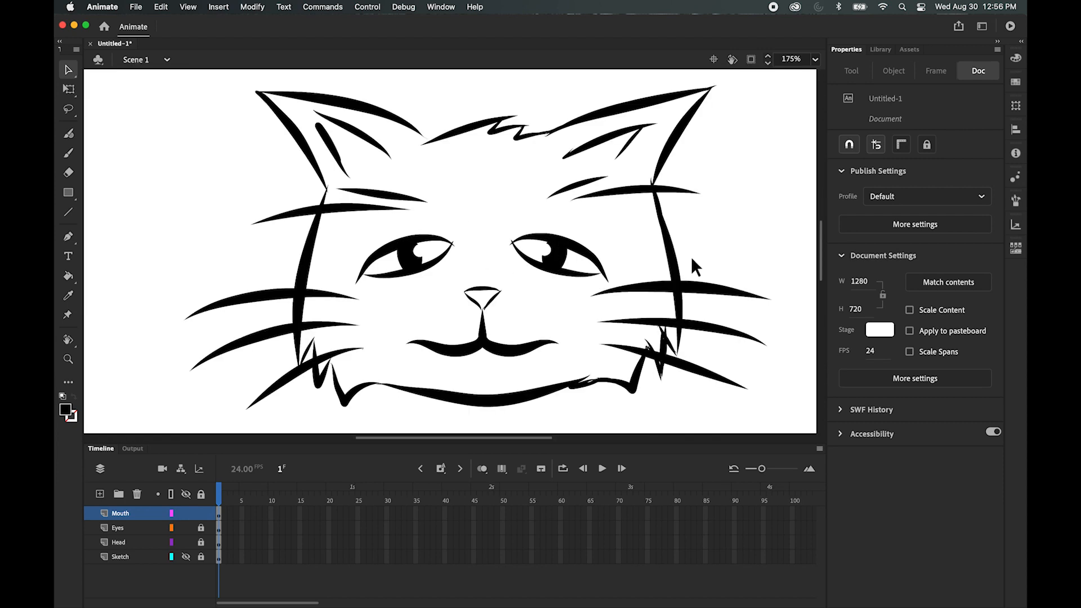
# Step: Unlock all four layers, extend them with regular frames from frame 1 through frame 73, and return the playhead to frame 1
pyautogui.moveTo(483, 188); pyautogui.dragTo(449, 191)
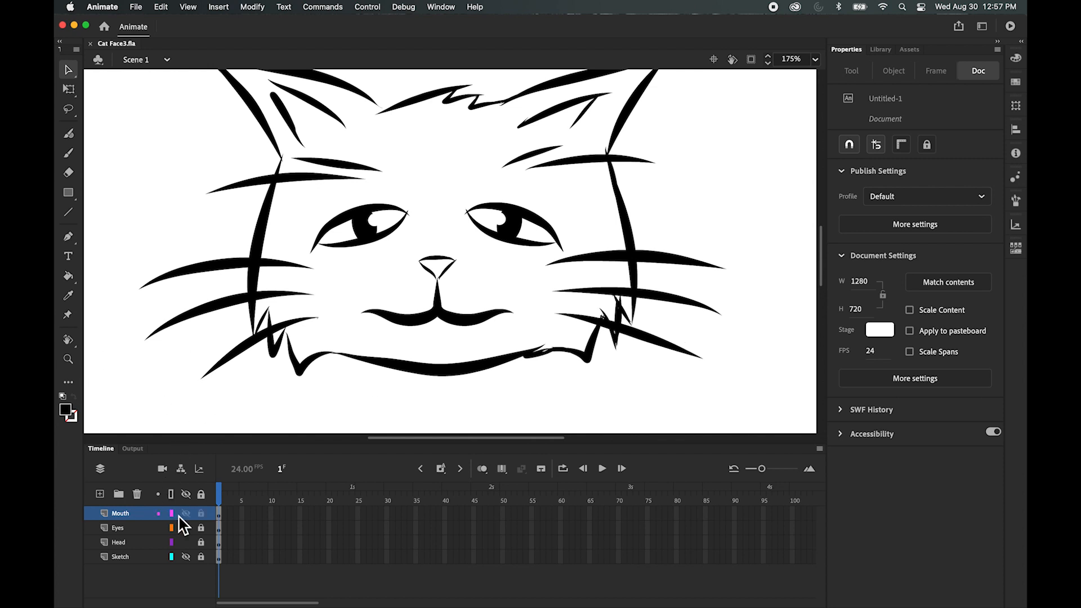
pyautogui.click(201, 557)
pyautogui.moveTo(630, 508); pyautogui.dragTo(223, 569)
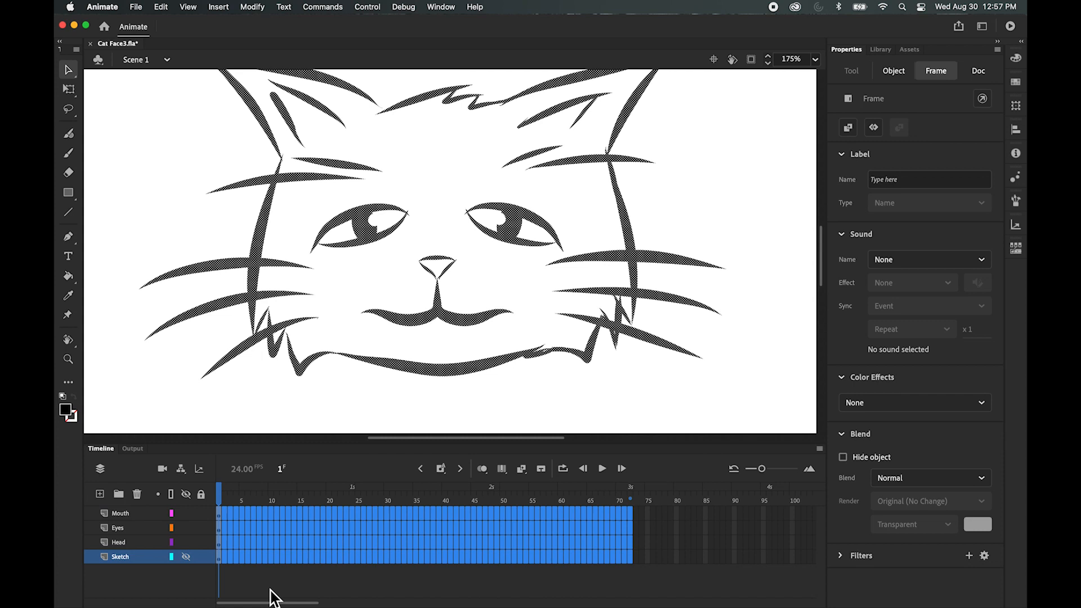
pyautogui.click(445, 470)
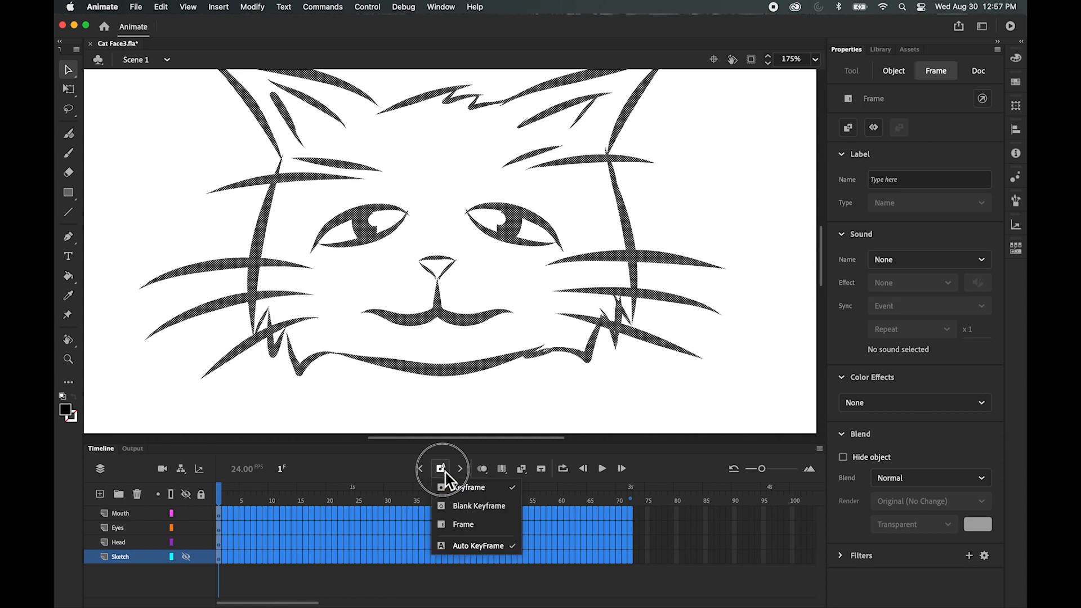
pyautogui.click(465, 527)
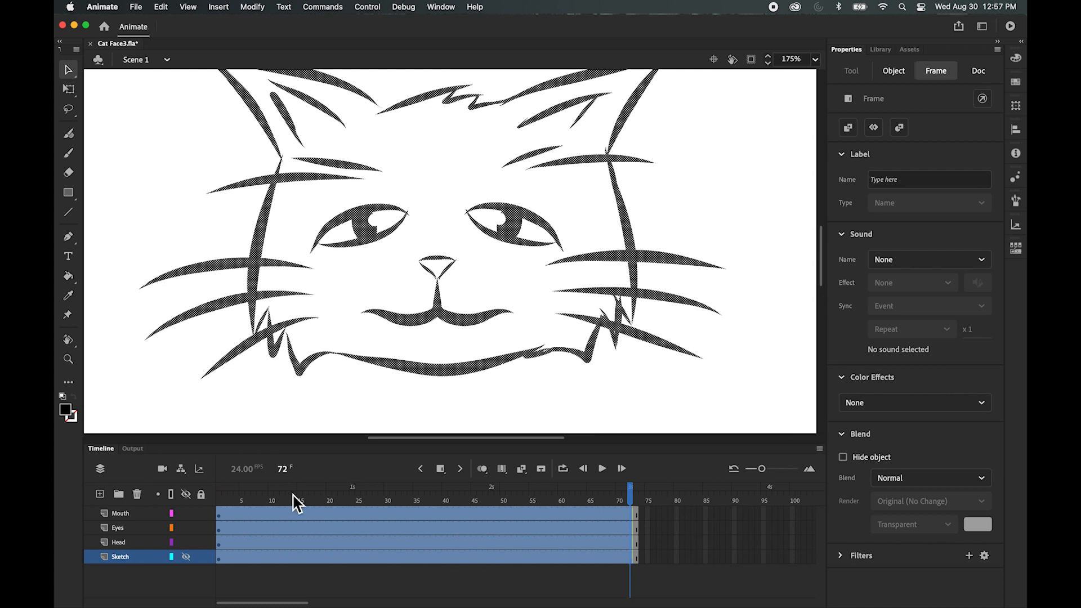
pyautogui.moveTo(630, 497)
pyautogui.mouseDown()
pyautogui.moveTo(394, 500)
pyautogui.moveTo(633, 490)
pyautogui.mouseUp()
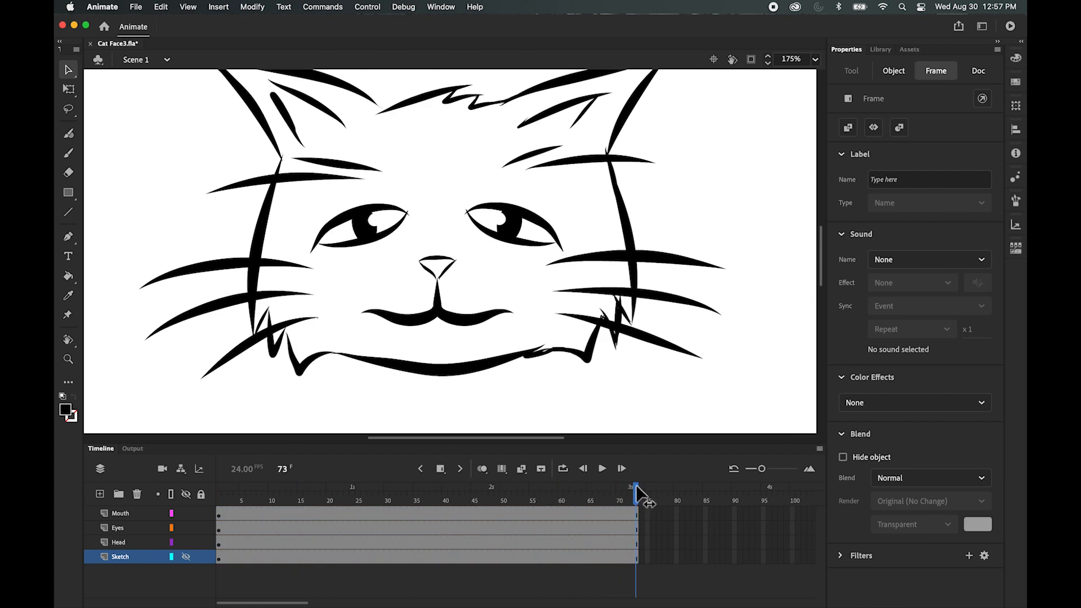
pyautogui.moveTo(631, 495); pyautogui.dragTo(209, 513)
pyautogui.moveTo(637, 503); pyautogui.dragTo(220, 503)
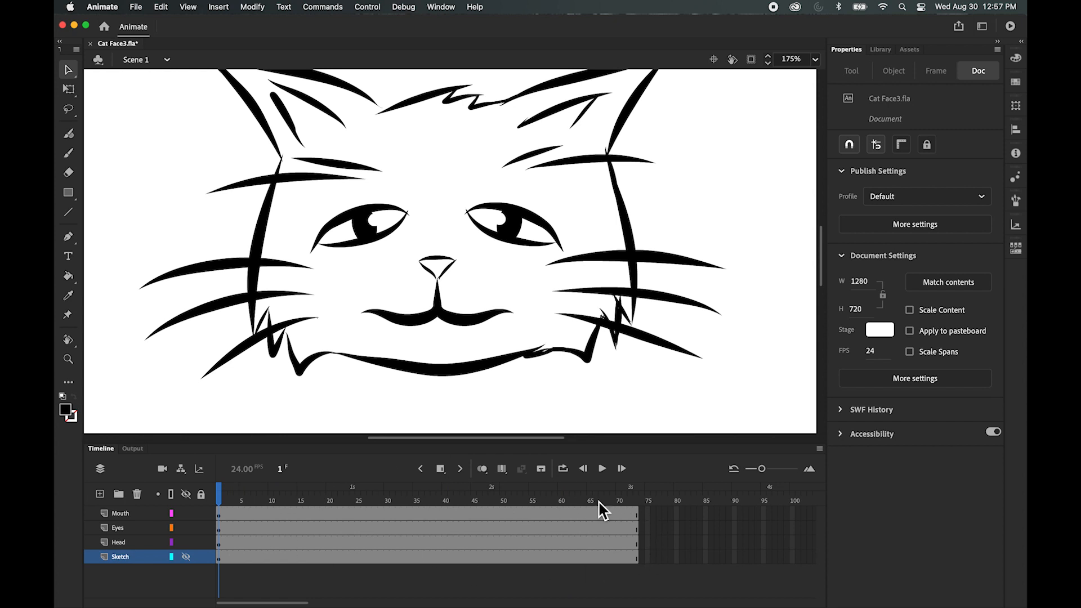
# Step: Lock the Sketch, Mouth and Head layers, move the playhead to frame 25, and make the Eyes layer active
pyautogui.click(201, 556)
pyautogui.moveTo(218, 492); pyautogui.dragTo(355, 487)
pyautogui.click(201, 513)
pyautogui.click(202, 541)
pyautogui.click(123, 526)
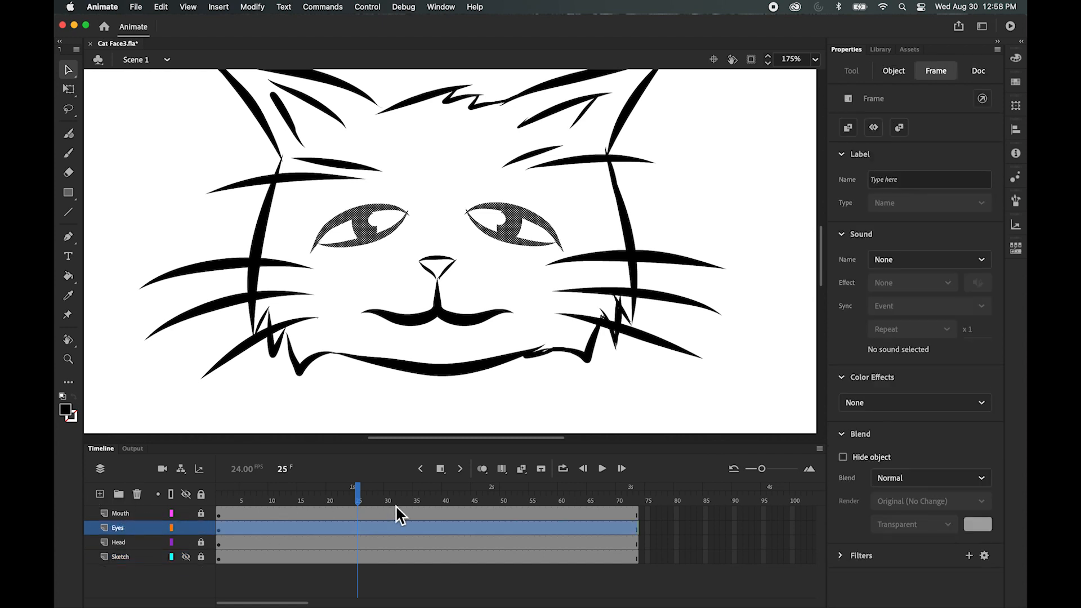
# Step: Insert a blank keyframe at frame 25 of the Eyes layer
pyautogui.click(358, 528)
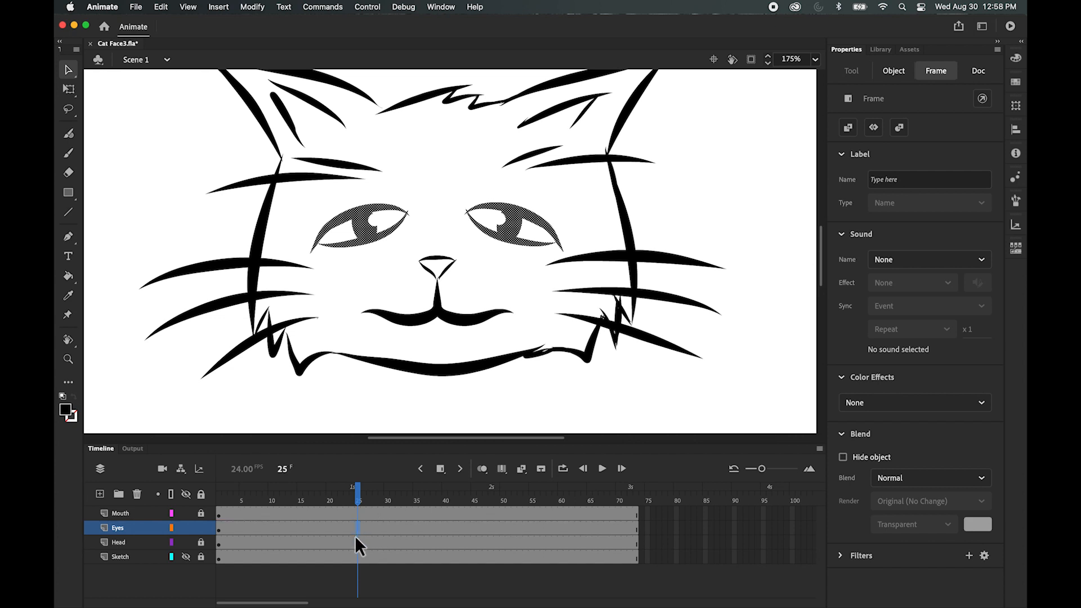
pyautogui.click(442, 470)
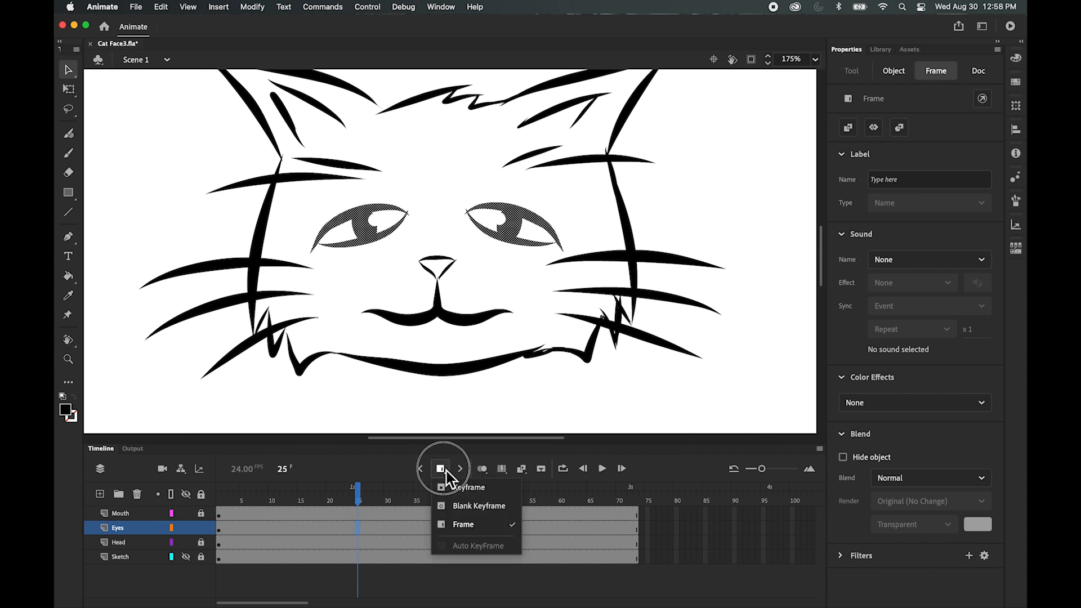
pyautogui.click(464, 505)
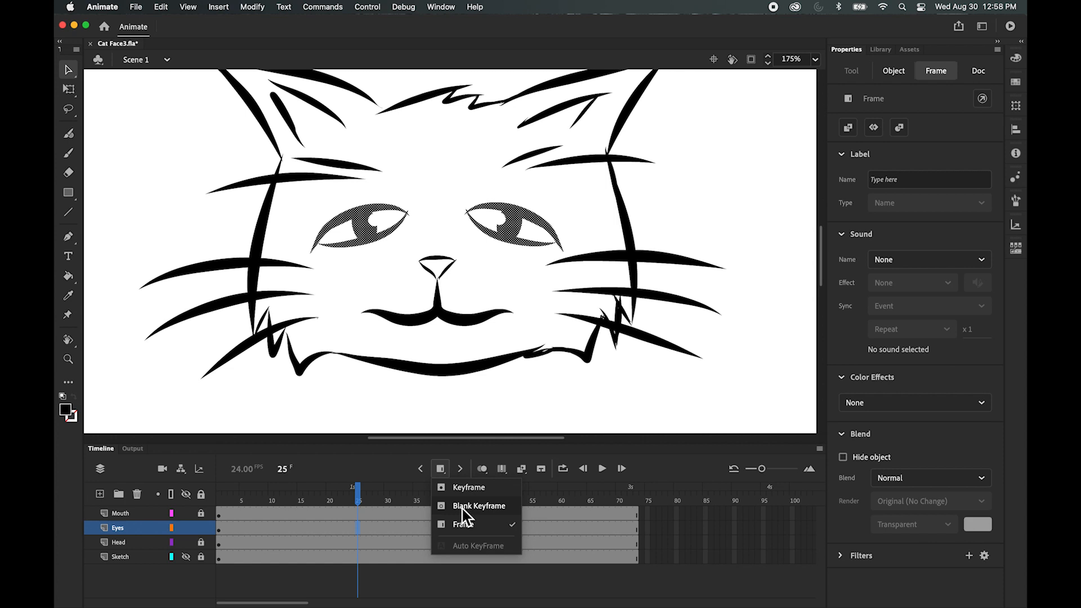
pyautogui.click(359, 495)
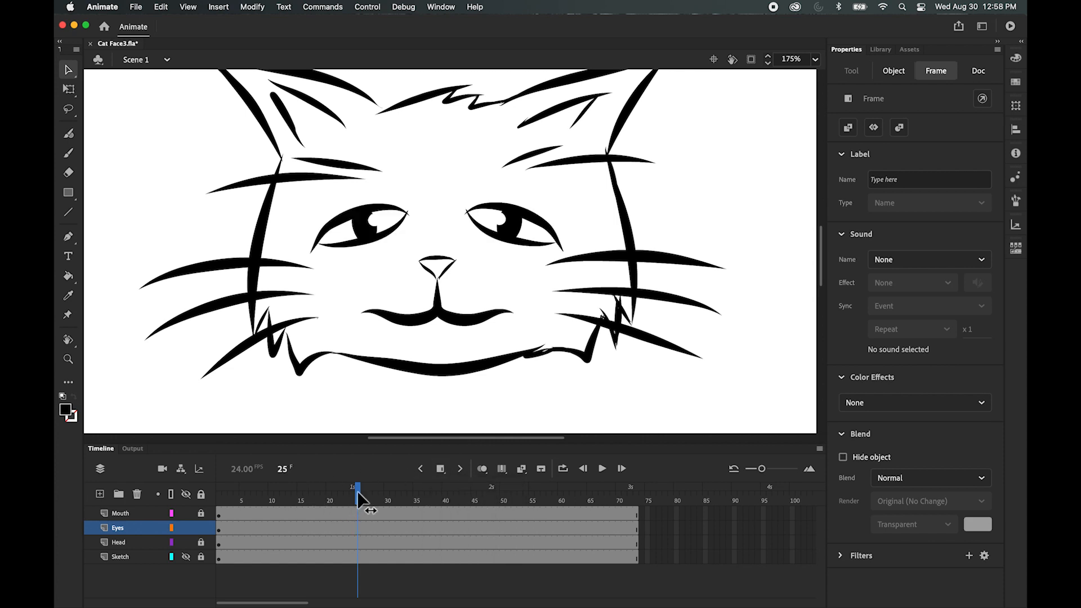
pyautogui.click(357, 525)
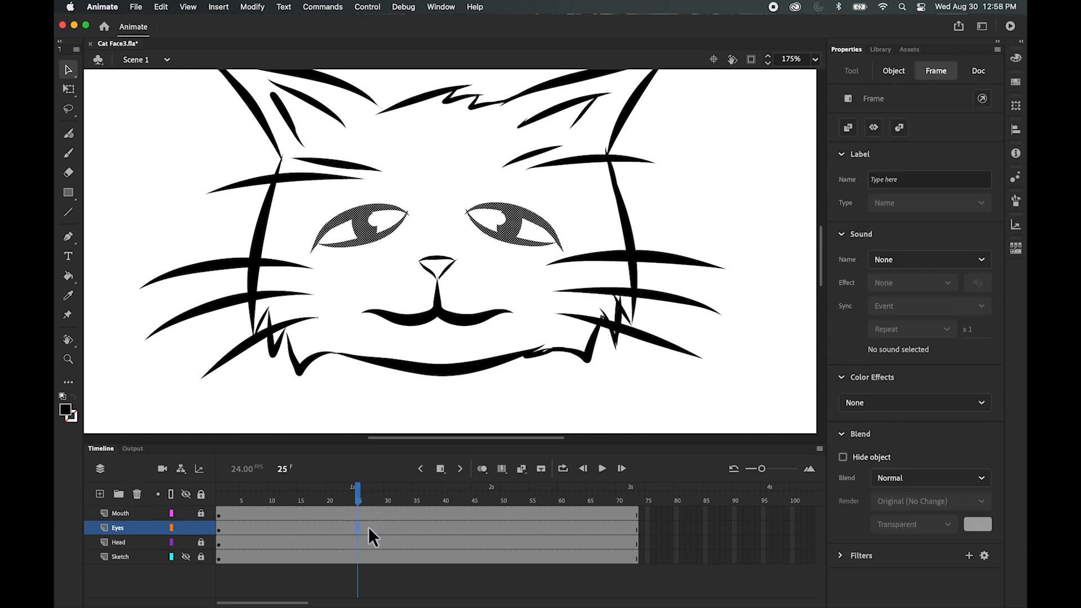
pyautogui.click(441, 470)
pyautogui.click(457, 505)
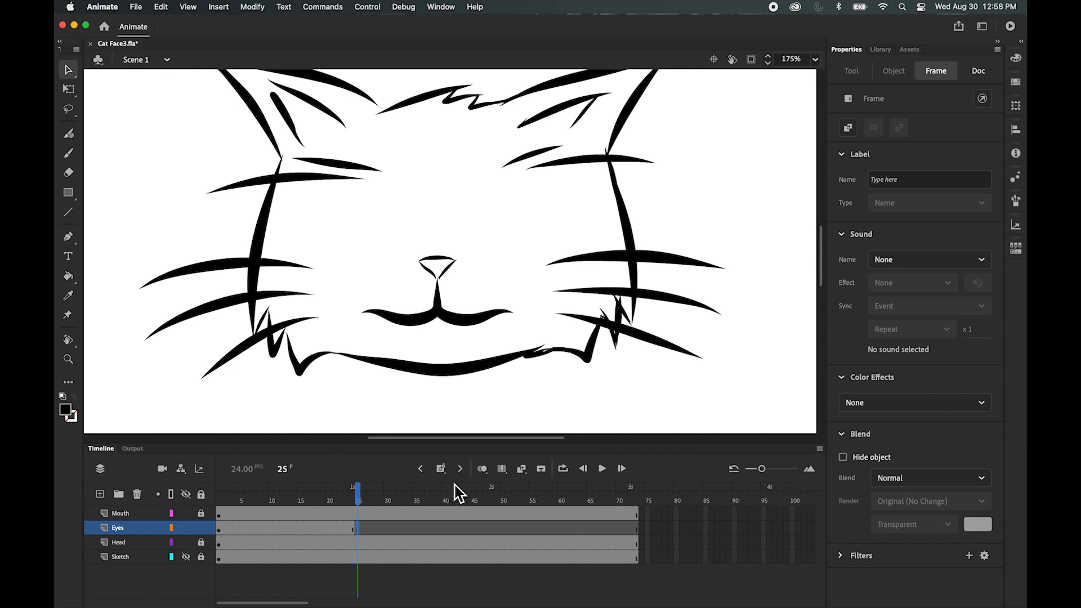
# Step: Turn on onion skinning with a wider backward range and ink the closed left eye at frame 25 with three size 7 Fluid Brush strokes
pyautogui.click(484, 471)
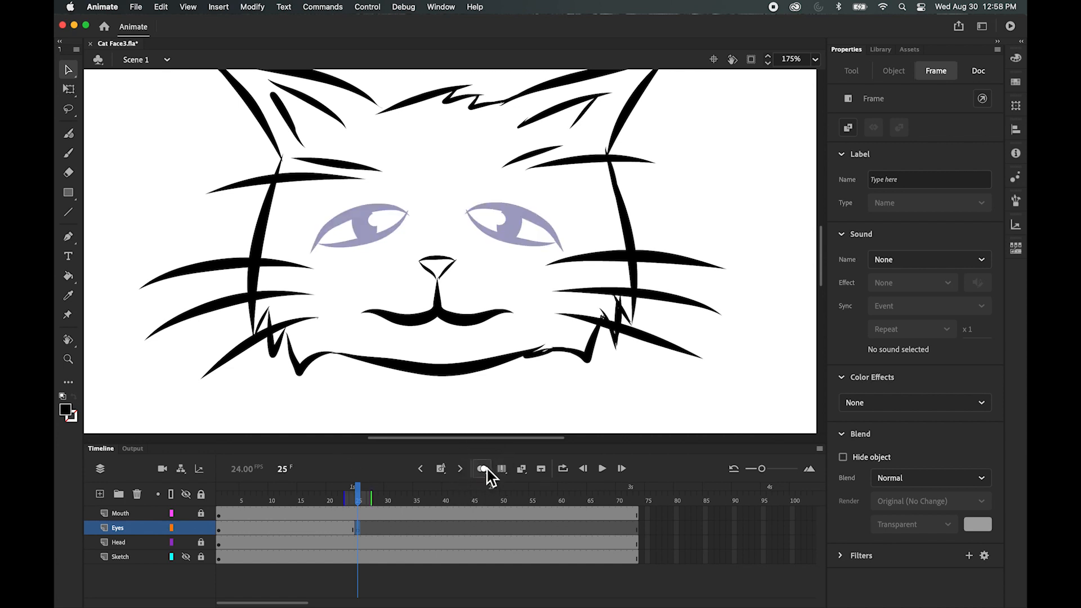
pyautogui.moveTo(346, 494); pyautogui.dragTo(332, 495)
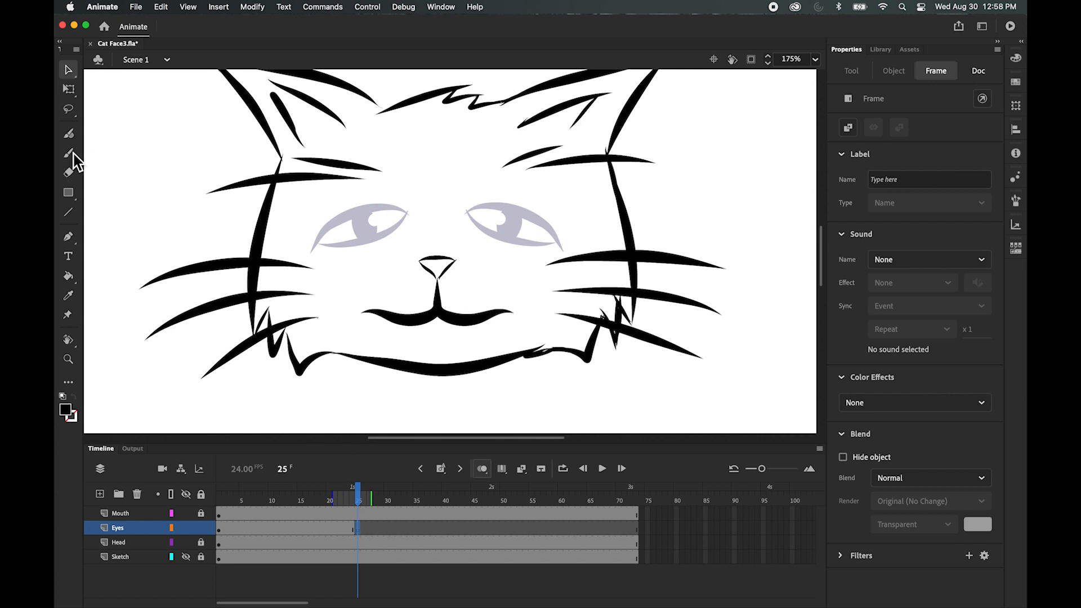
pyautogui.click(68, 133)
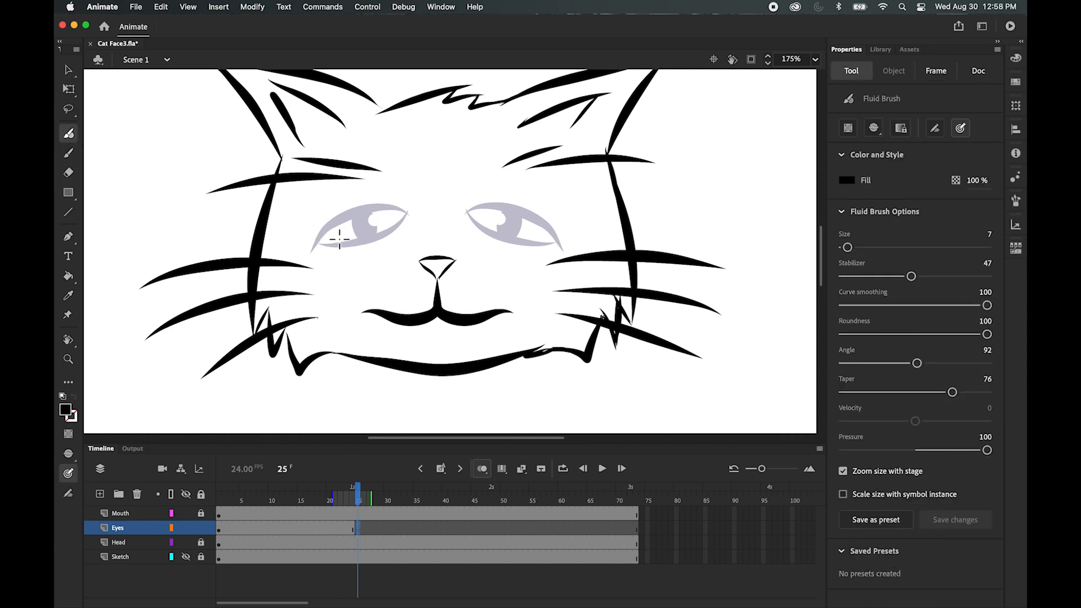
pyautogui.moveTo(320, 243); pyautogui.dragTo(410, 213)
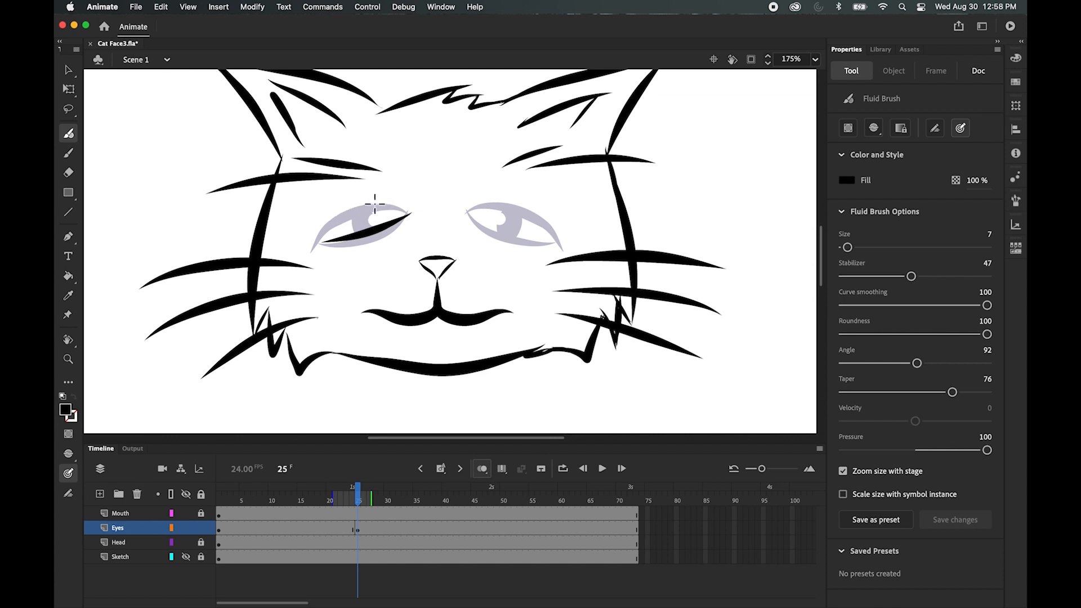
pyautogui.moveTo(355, 211)
pyautogui.mouseDown()
pyautogui.moveTo(410, 213)
pyautogui.moveTo(406, 227)
pyautogui.mouseUp()
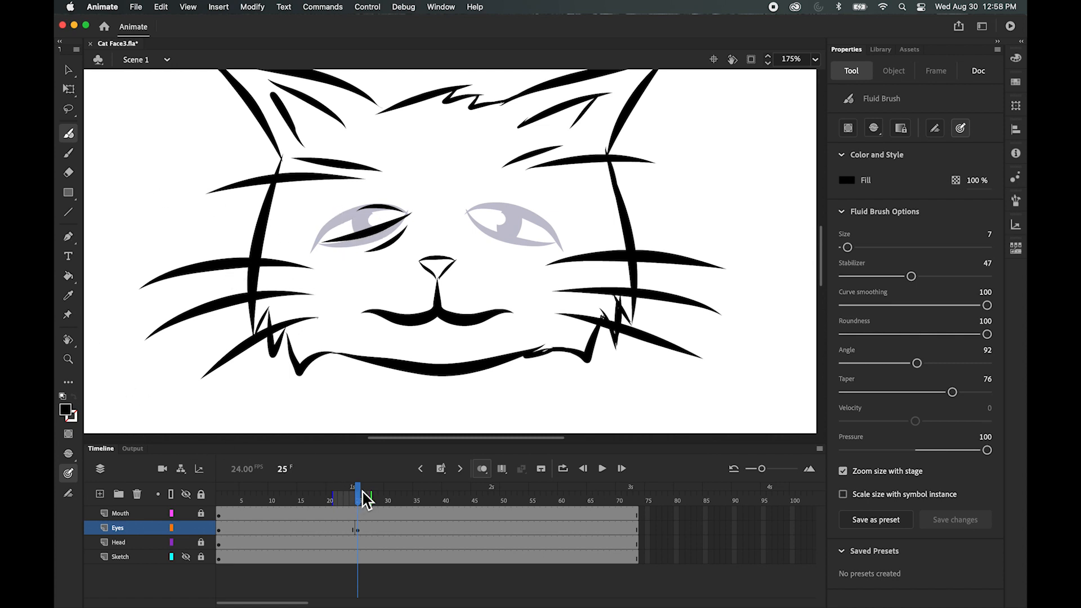
pyautogui.moveTo(362, 495)
pyautogui.mouseDown()
pyautogui.moveTo(387, 495)
pyautogui.moveTo(358, 493)
pyautogui.mouseUp()
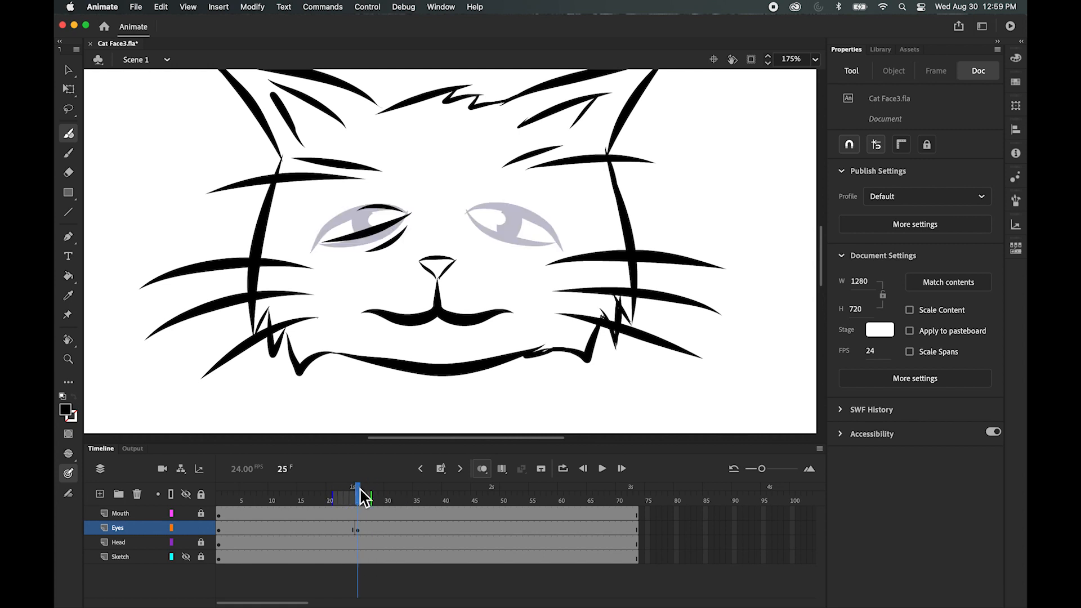
# Step: Select the closed left eye's three strokes and place a duplicate over the onion-skinned right eye
pyautogui.click(71, 79)
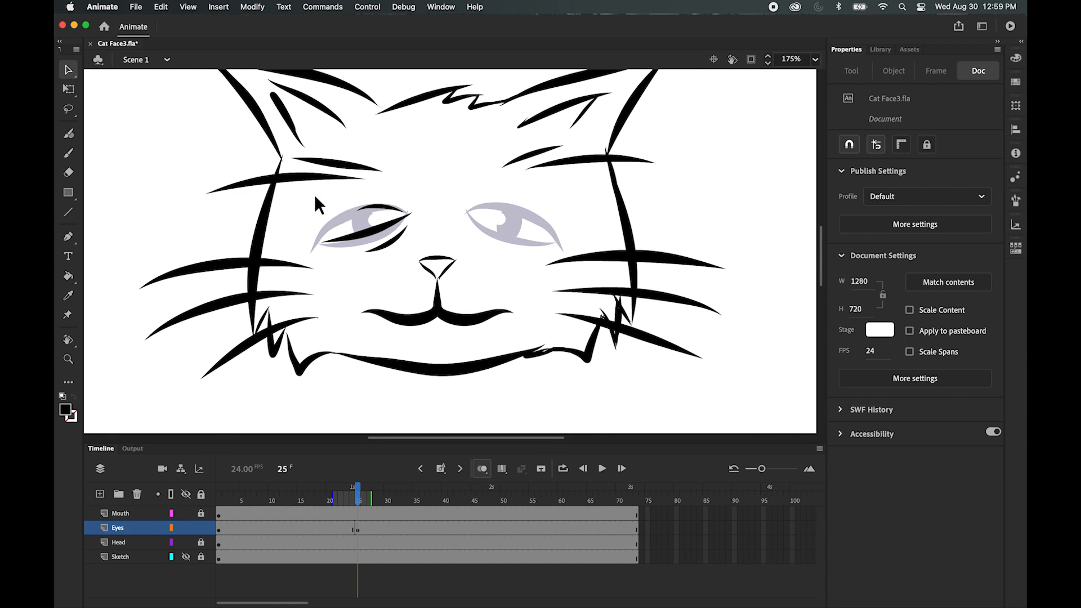
pyautogui.moveTo(314, 194); pyautogui.dragTo(410, 254)
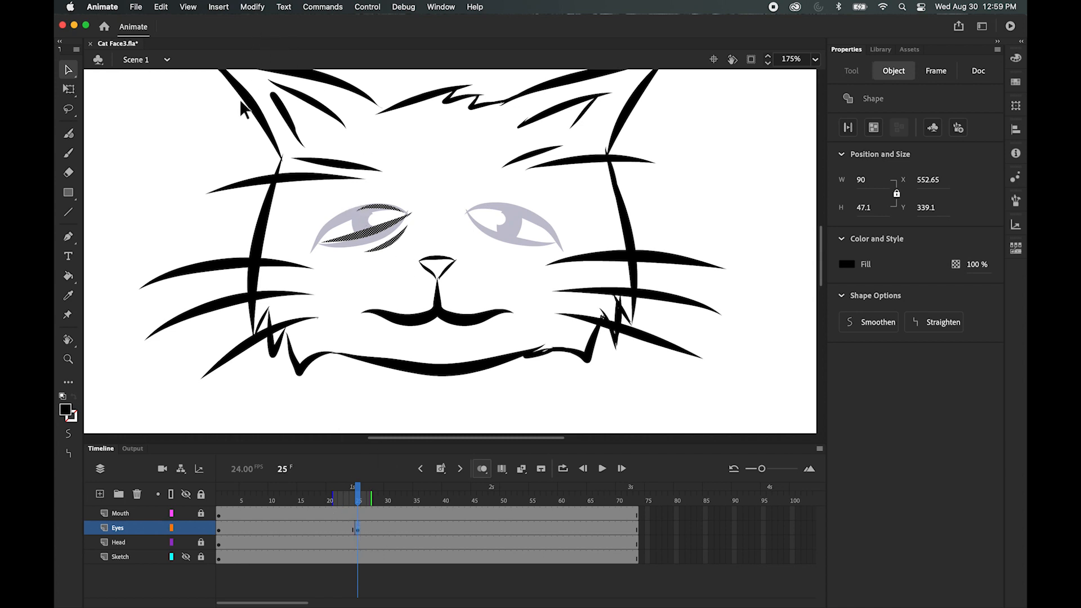
pyautogui.moveTo(359, 242)
pyautogui.mouseDown()
pyautogui.moveTo(448, 269)
pyautogui.moveTo(484, 219)
pyautogui.moveTo(509, 213)
pyautogui.moveTo(505, 224)
pyautogui.mouseUp()
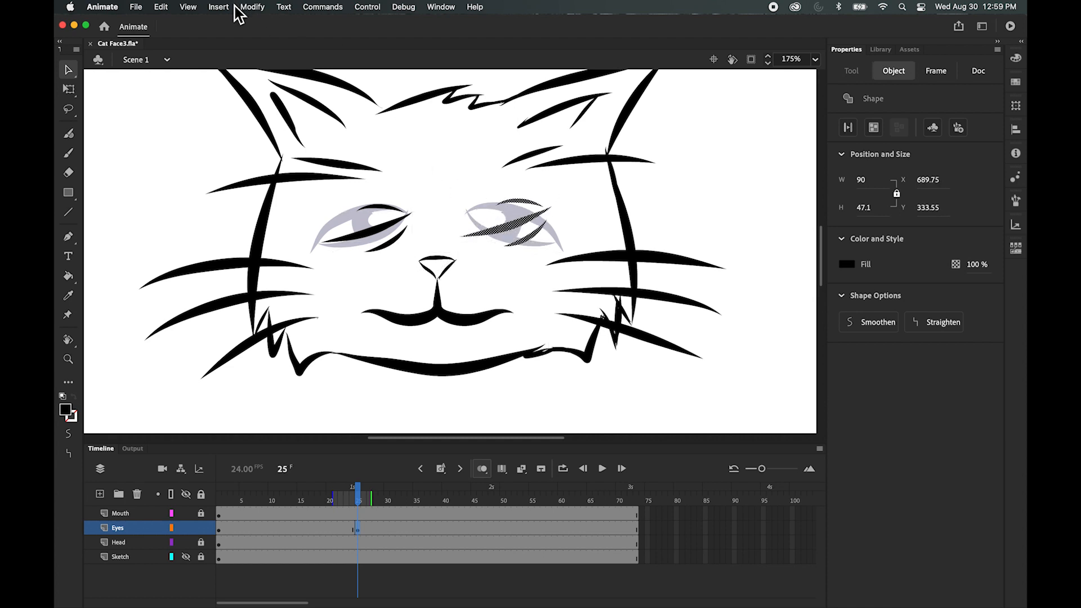
# Step: Flip the closed-eye copy horizontally and align it with the onion-skinned right eye
pyautogui.click(253, 6)
pyautogui.moveTo(286, 182)
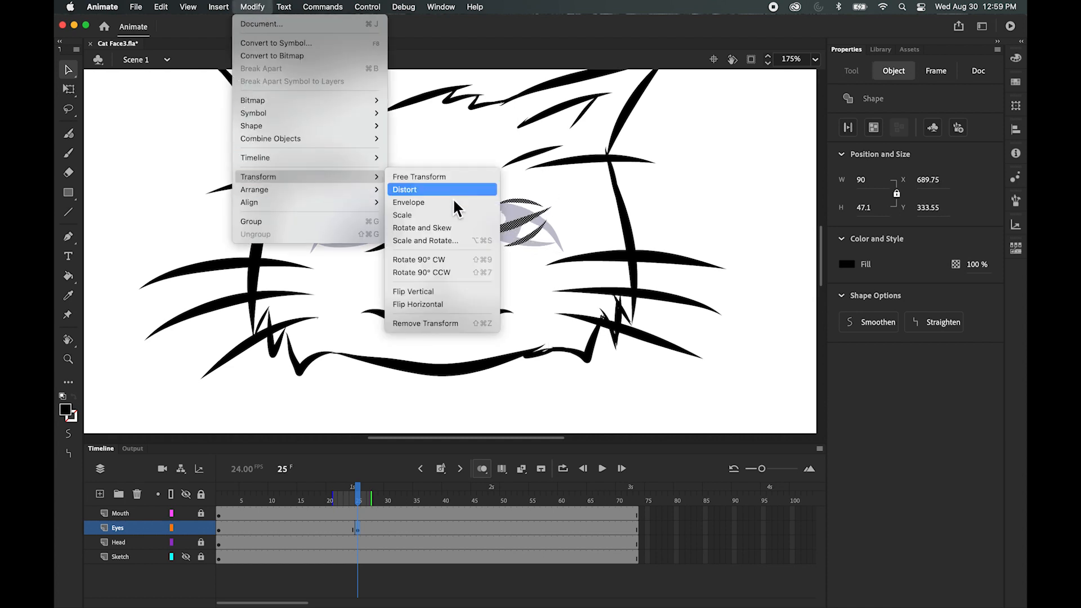
pyautogui.click(437, 305)
pyautogui.moveTo(483, 221)
pyautogui.mouseDown()
pyautogui.moveTo(437, 223)
pyautogui.moveTo(496, 236)
pyautogui.mouseUp()
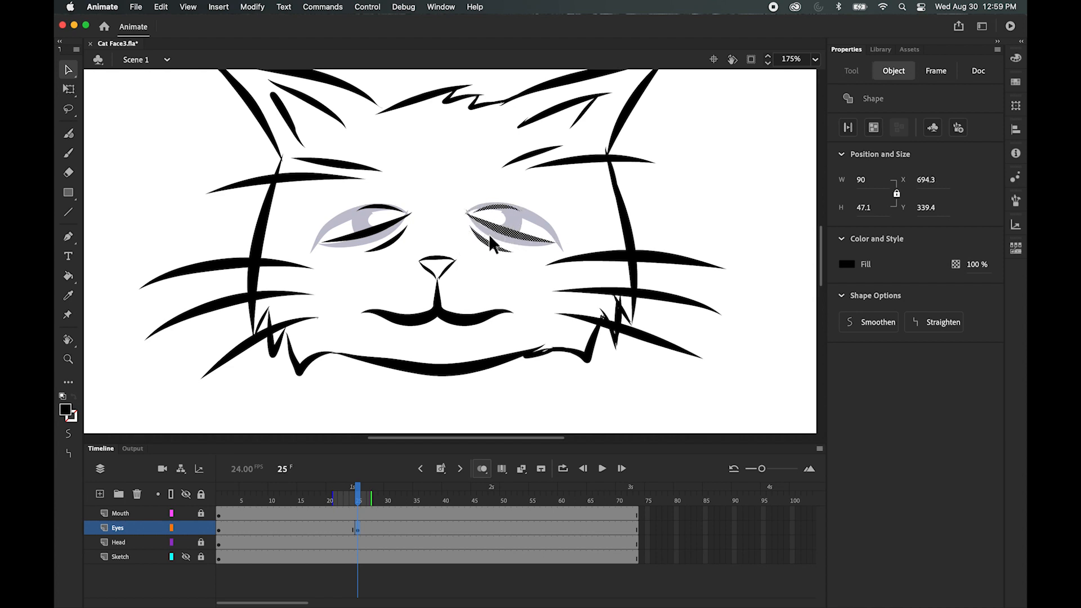
pyautogui.click(721, 196)
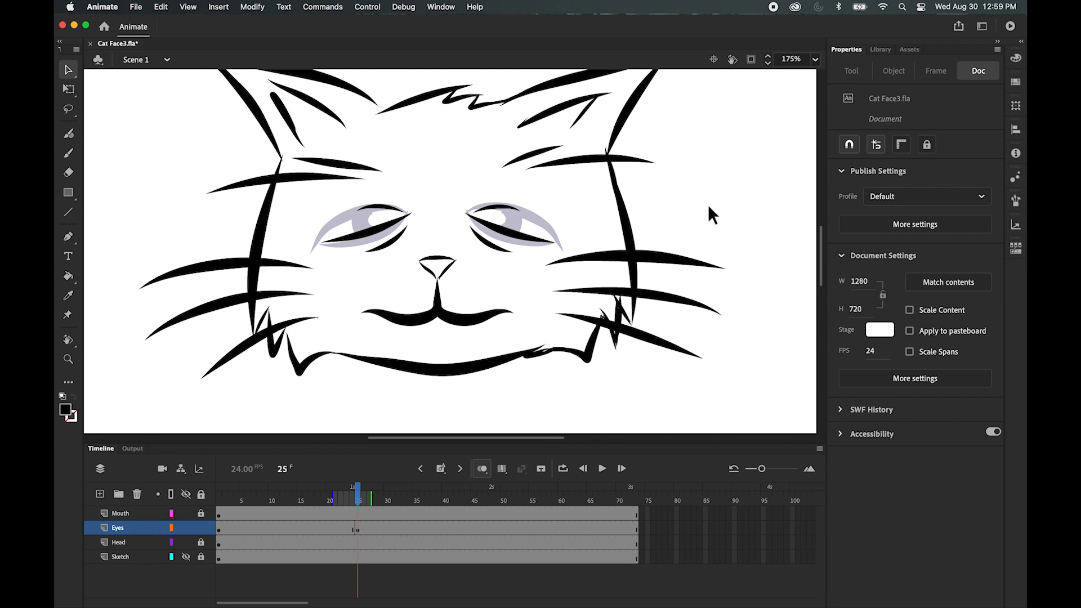
# Step: Turn off onion skinning and play the timeline to check the change from open to closed eyes
pyautogui.click(482, 468)
pyautogui.click(360, 492)
pyautogui.moveTo(361, 498); pyautogui.dragTo(304, 495)
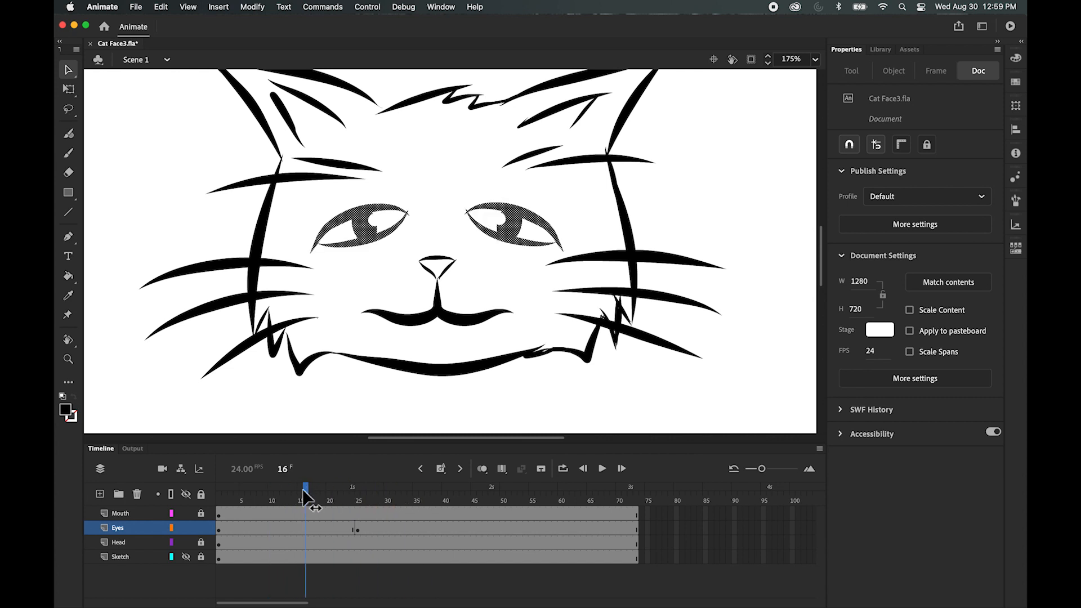
pyautogui.click(346, 272)
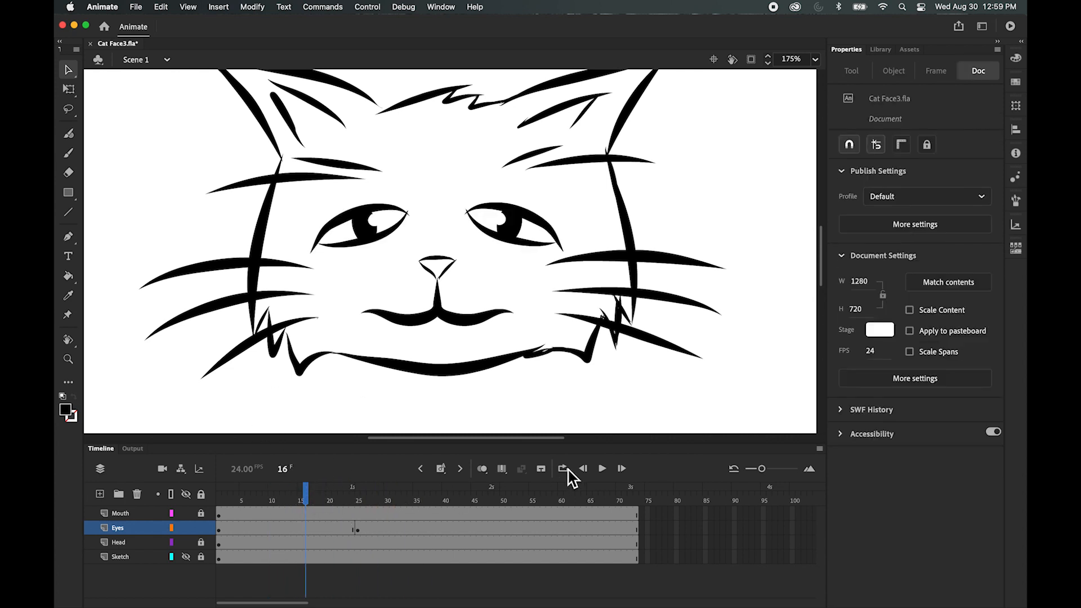
pyautogui.click(601, 469)
pyautogui.click(602, 468)
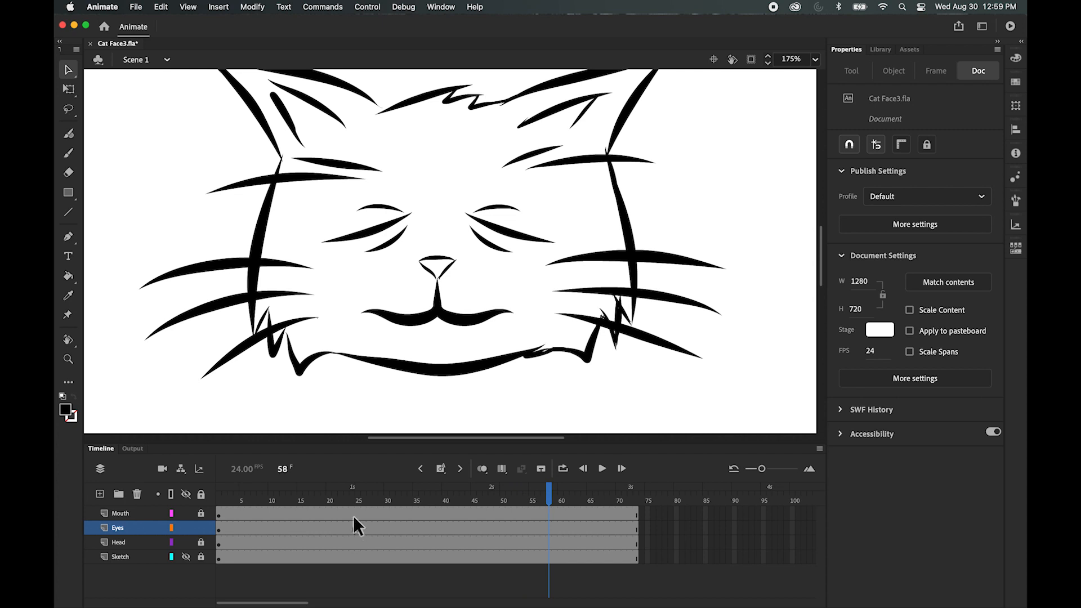
# Step: Move the playhead to frame 23 and insert a blank keyframe there on the Eyes layer
pyautogui.moveTo(550, 491); pyautogui.dragTo(342, 531)
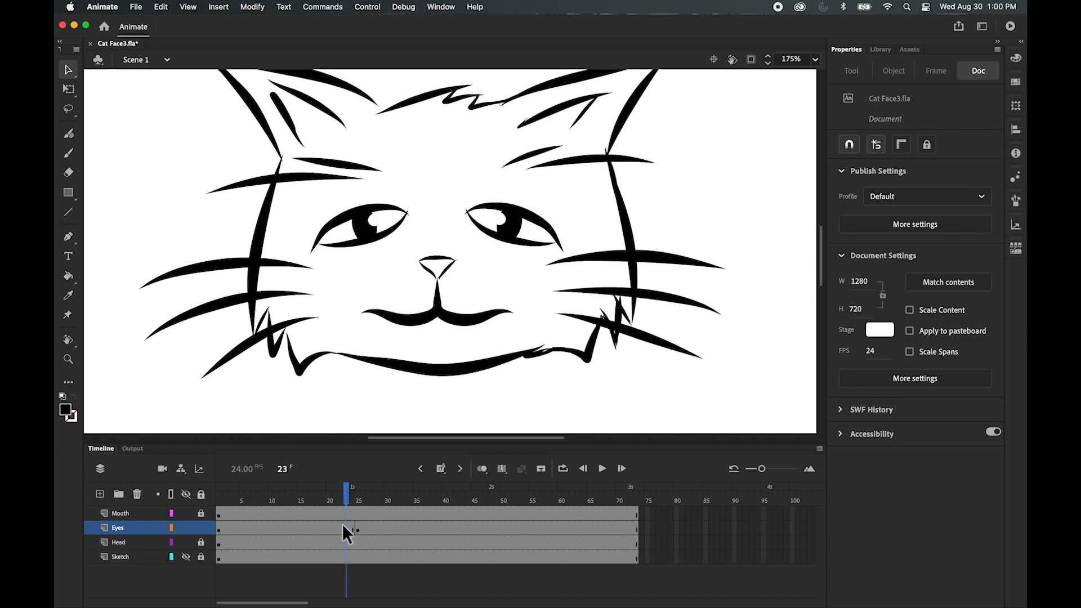
pyautogui.click(348, 527)
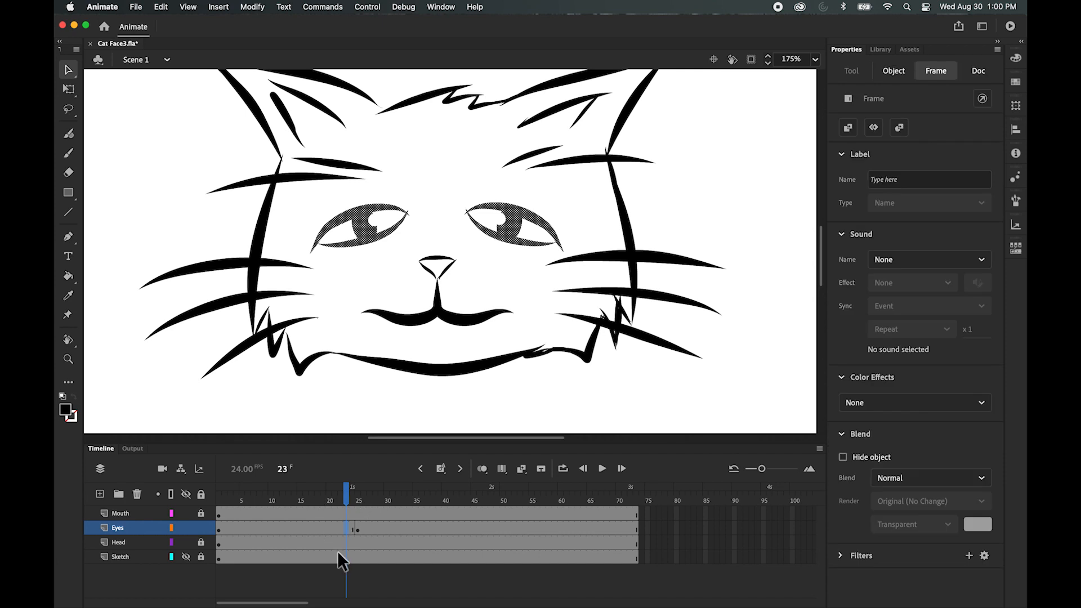
pyautogui.click(441, 469)
pyautogui.click(464, 507)
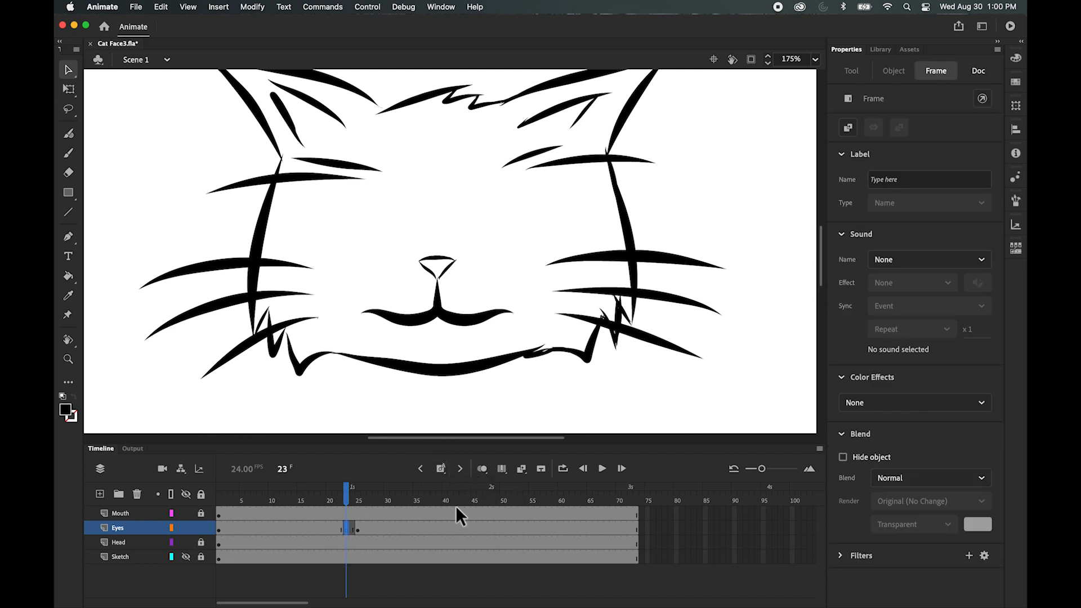
# Step: Turn on onion skinning and draw the half-closed left eye's upper and lower lids with the Fluid Brush between the ghosted open and closed shapes
pyautogui.click(482, 468)
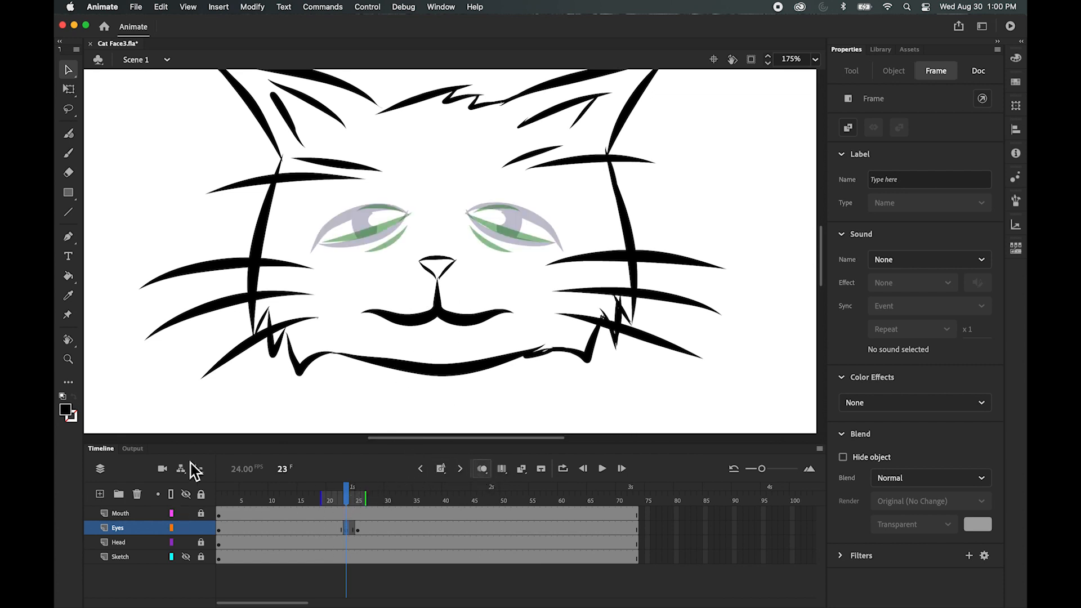
pyautogui.click(69, 134)
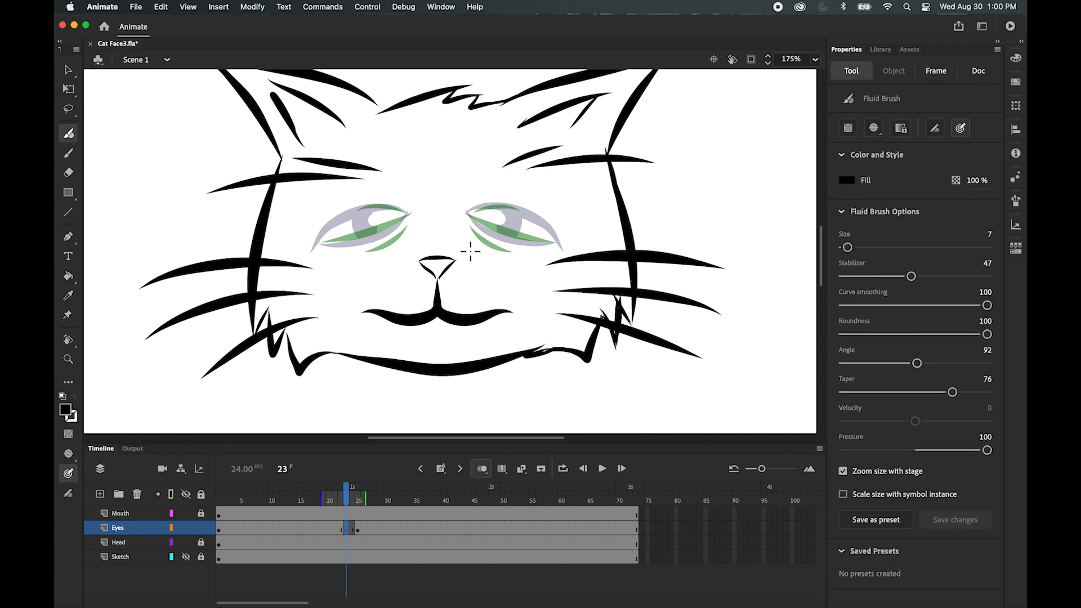
pyautogui.scroll(3, 452, 244)
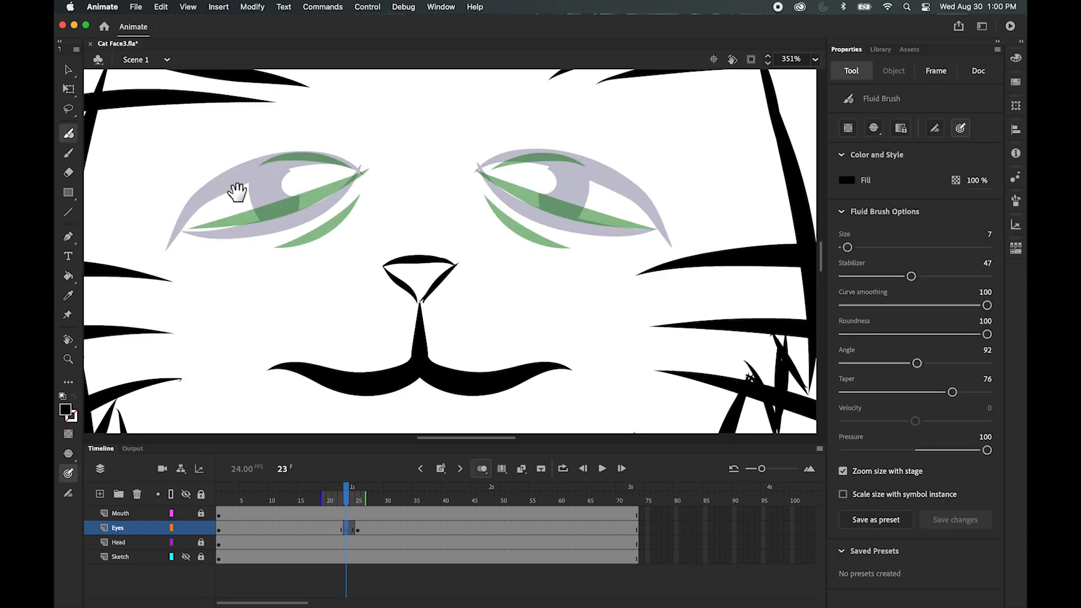
pyautogui.moveTo(237, 192)
pyautogui.mouseDown()
pyautogui.moveTo(360, 217)
pyautogui.moveTo(367, 209)
pyautogui.mouseUp()
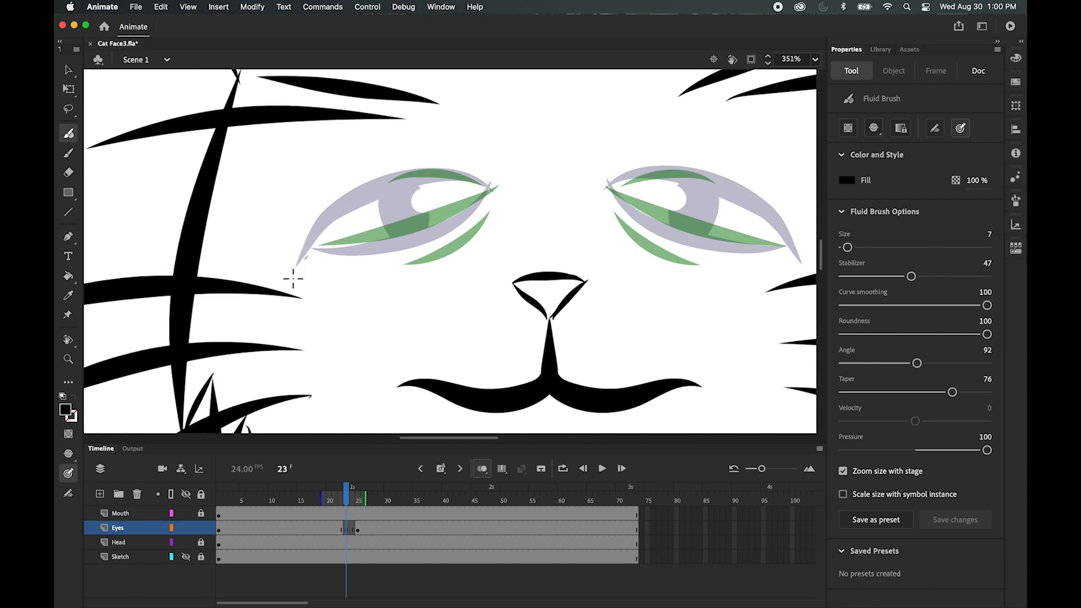
pyautogui.moveTo(301, 262)
pyautogui.mouseDown()
pyautogui.moveTo(395, 197)
pyautogui.moveTo(476, 200)
pyautogui.mouseUp()
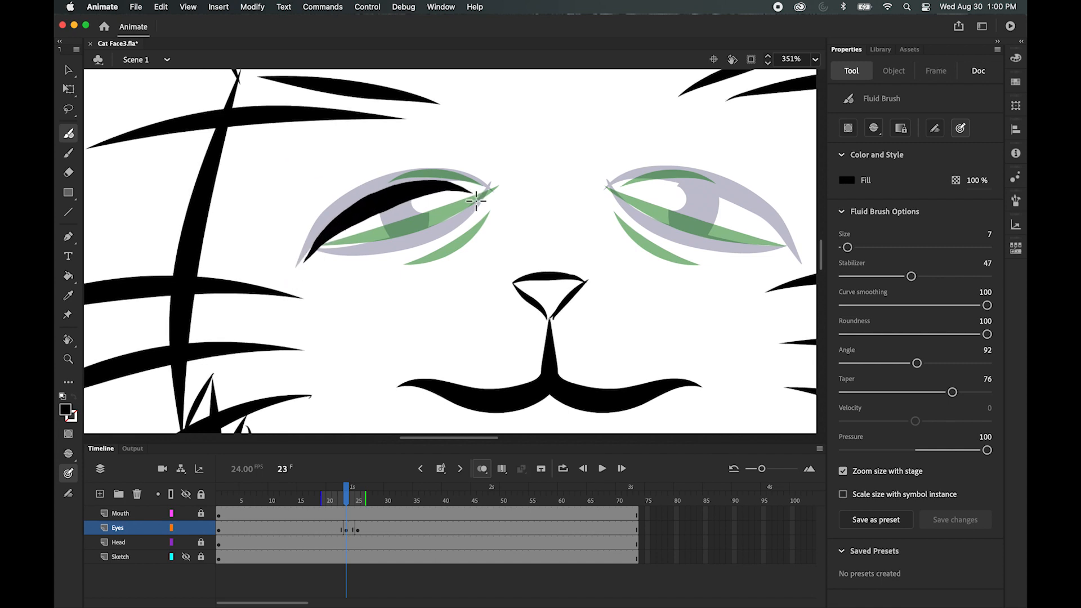
pyautogui.press('cmd+z')
pyautogui.moveTo(307, 261)
pyautogui.mouseDown()
pyautogui.moveTo(417, 196)
pyautogui.moveTo(484, 194)
pyautogui.mouseUp()
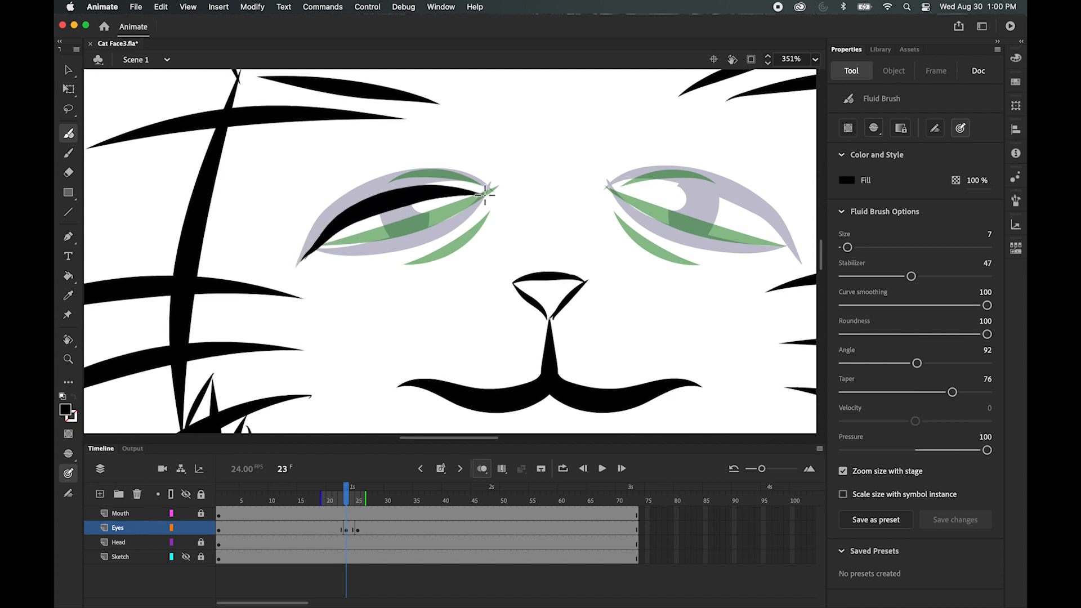
pyautogui.press('super+z')
pyautogui.moveTo(309, 251)
pyautogui.mouseDown()
pyautogui.moveTo(433, 189)
pyautogui.moveTo(480, 192)
pyautogui.moveTo(405, 230)
pyautogui.moveTo(308, 252)
pyautogui.mouseUp()
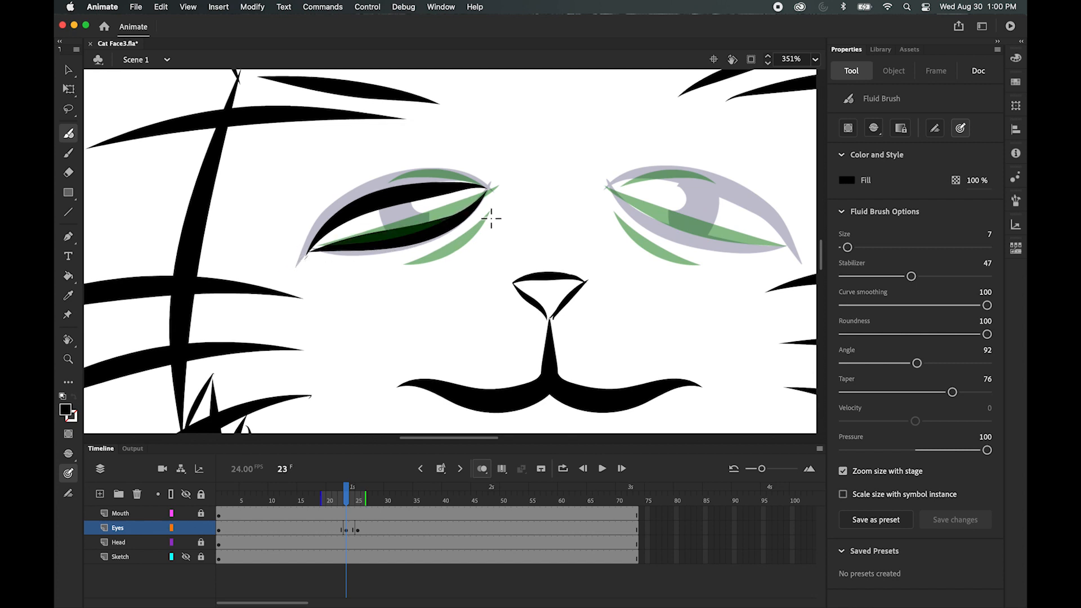
# Step: Brush short crease strokes below and above the half-closed left eye, and paint its pupil with a highlight gap
pyautogui.moveTo(484, 222); pyautogui.dragTo(408, 266)
pyautogui.moveTo(485, 186); pyautogui.dragTo(414, 170)
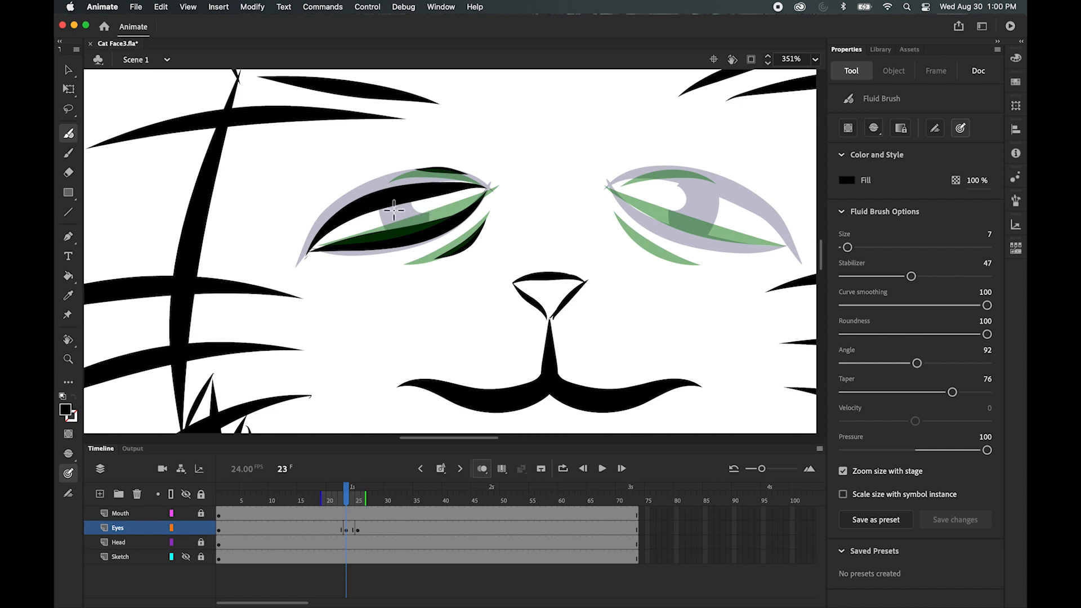
pyautogui.moveTo(394, 210)
pyautogui.mouseDown()
pyautogui.moveTo(396, 235)
pyautogui.moveTo(390, 207)
pyautogui.moveTo(411, 216)
pyautogui.moveTo(406, 203)
pyautogui.moveTo(423, 218)
pyautogui.moveTo(403, 201)
pyautogui.moveTo(423, 220)
pyautogui.moveTo(407, 228)
pyautogui.moveTo(392, 205)
pyautogui.moveTo(399, 226)
pyautogui.moveTo(416, 229)
pyautogui.moveTo(385, 232)
pyautogui.moveTo(384, 215)
pyautogui.moveTo(416, 222)
pyautogui.moveTo(365, 236)
pyautogui.moveTo(398, 216)
pyautogui.moveTo(393, 207)
pyautogui.moveTo(415, 231)
pyautogui.mouseUp()
pyautogui.press('super+z')
pyautogui.press('super+z')
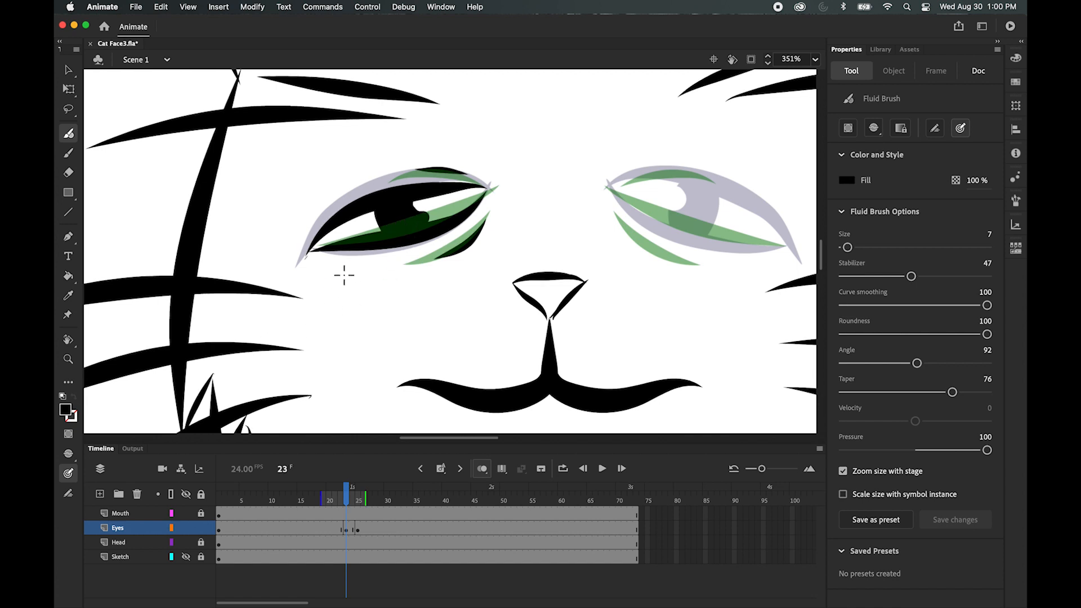
# Step: Turn off onion skinning and scrub between frames 20 and 23 to compare the open and half-closed left eye
pyautogui.click(482, 468)
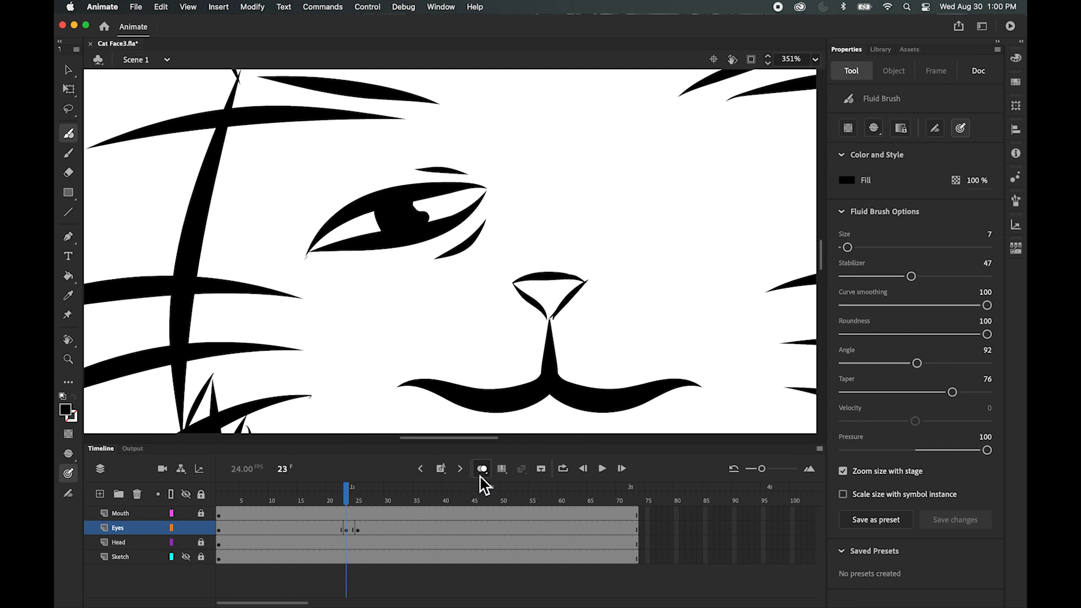
pyautogui.moveTo(354, 500); pyautogui.dragTo(329, 500)
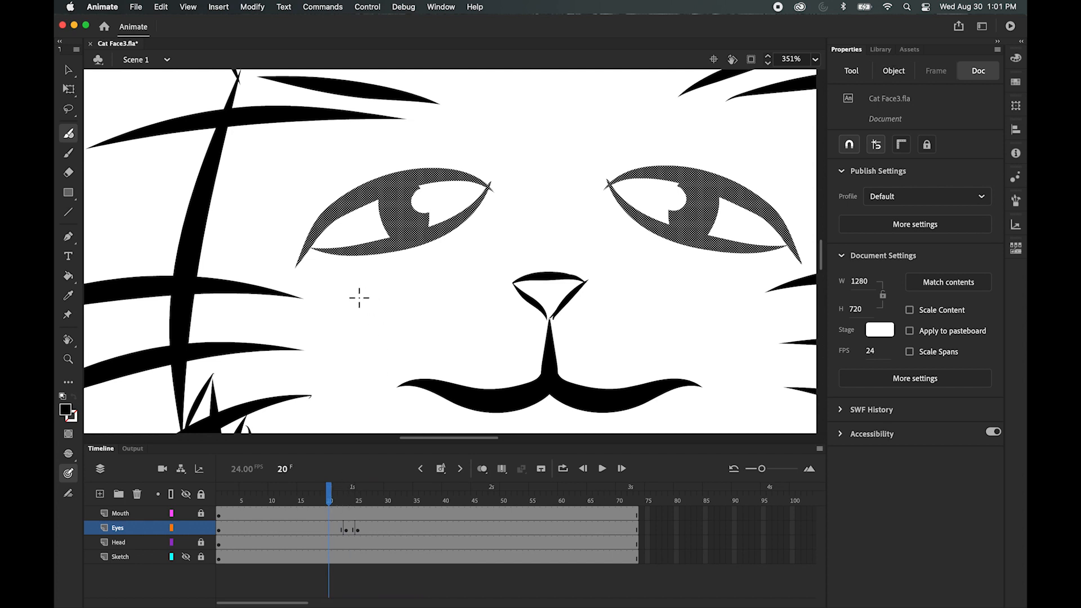
pyautogui.click(68, 69)
pyautogui.click(329, 320)
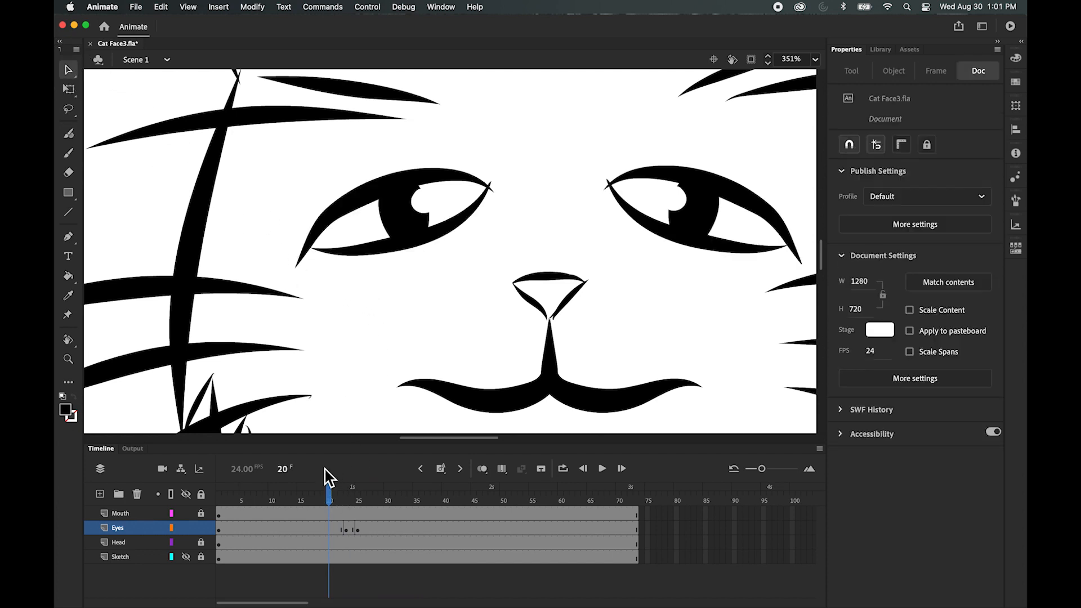
pyautogui.moveTo(332, 496)
pyautogui.mouseDown()
pyautogui.moveTo(367, 495)
pyautogui.moveTo(336, 494)
pyautogui.moveTo(362, 494)
pyautogui.moveTo(346, 495)
pyautogui.mouseUp()
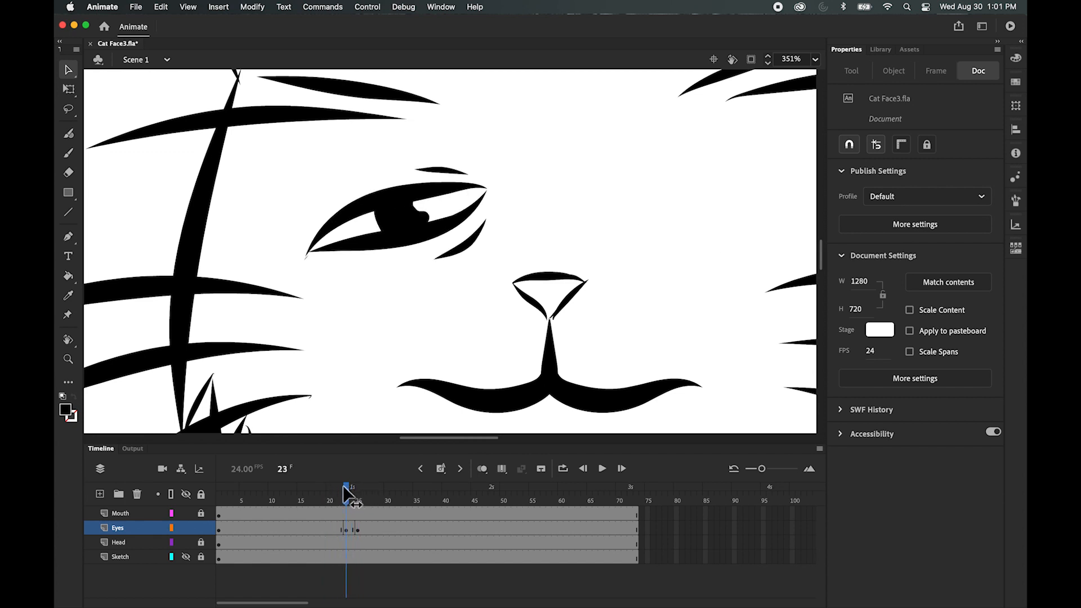
# Step: Duplicate the half-closed left eye on frame 23 and move the copy over the right eye with onion skinning on
pyautogui.click(346, 528)
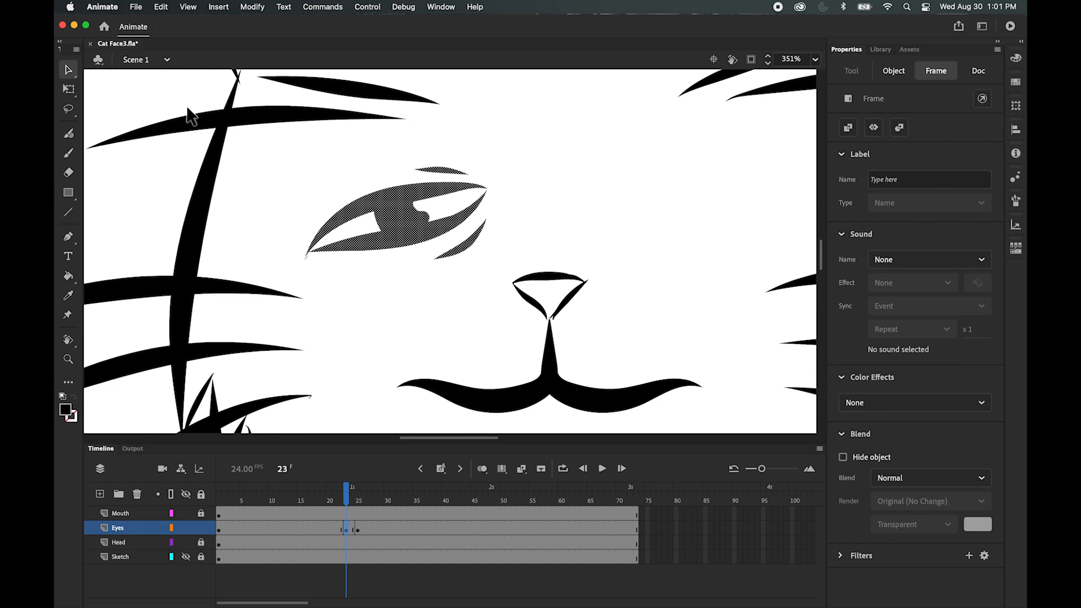
pyautogui.moveTo(283, 150); pyautogui.dragTo(524, 286)
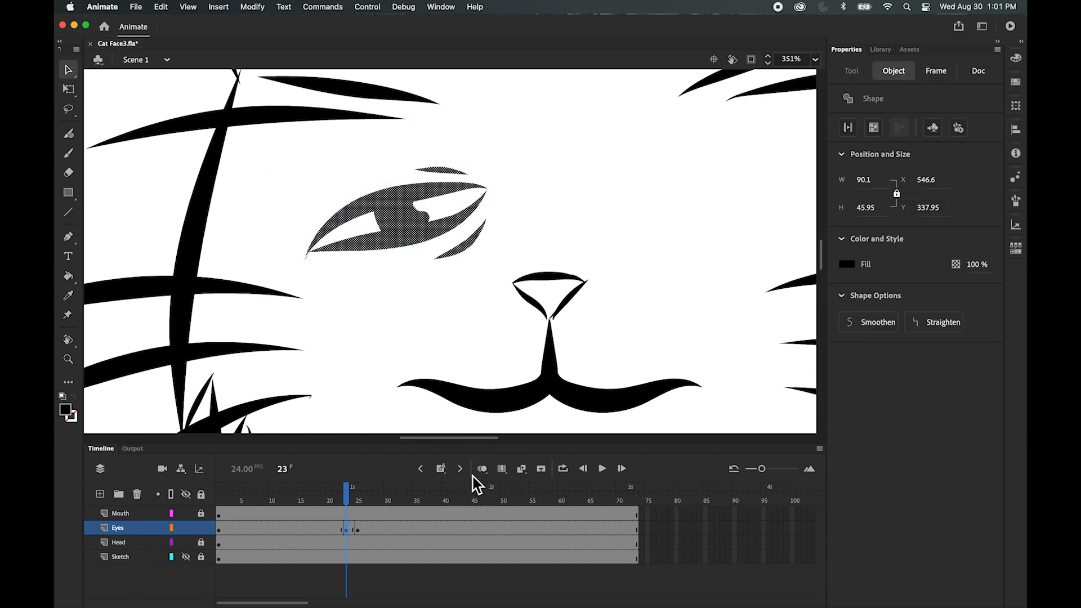
pyautogui.press('super+v')
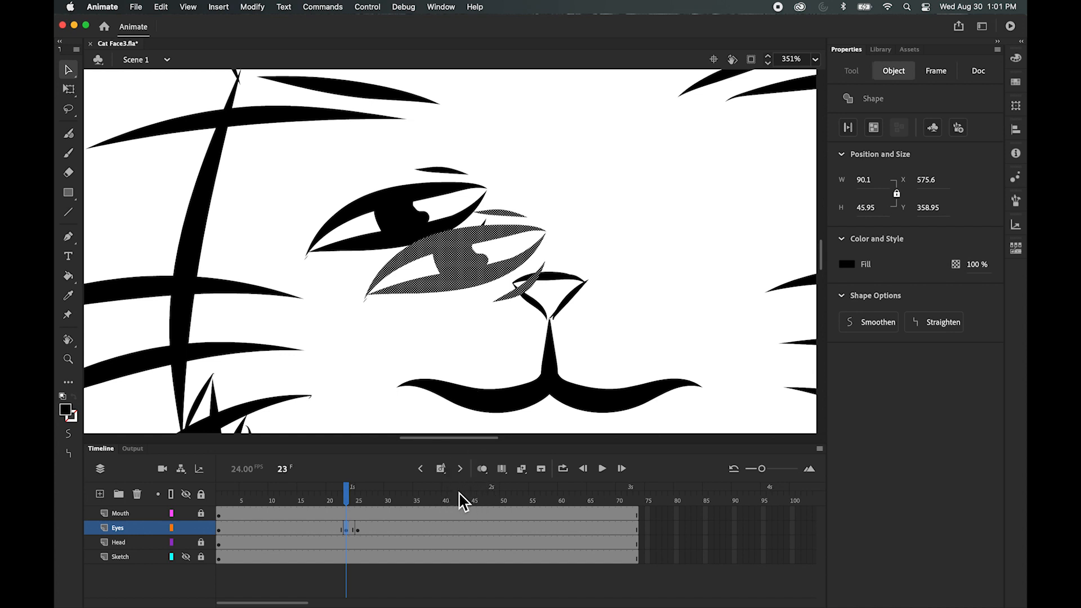
pyautogui.click(483, 470)
pyautogui.moveTo(485, 272); pyautogui.dragTo(669, 210)
# Step: Flip the half-closed eye copy horizontally and align it with the onion-skinned right eye
pyautogui.click(253, 7)
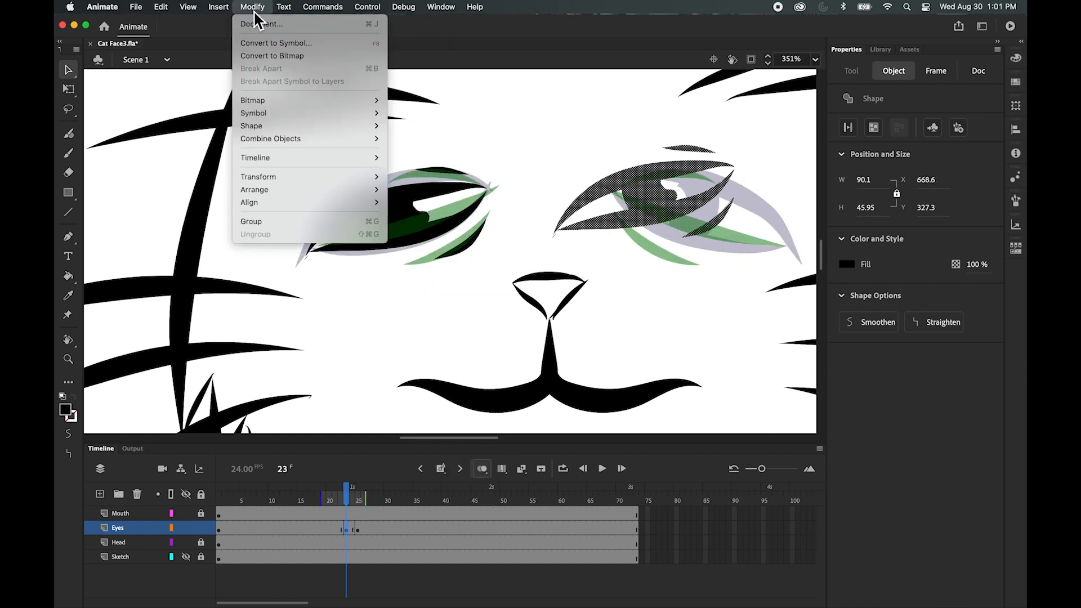
pyautogui.moveTo(269, 178)
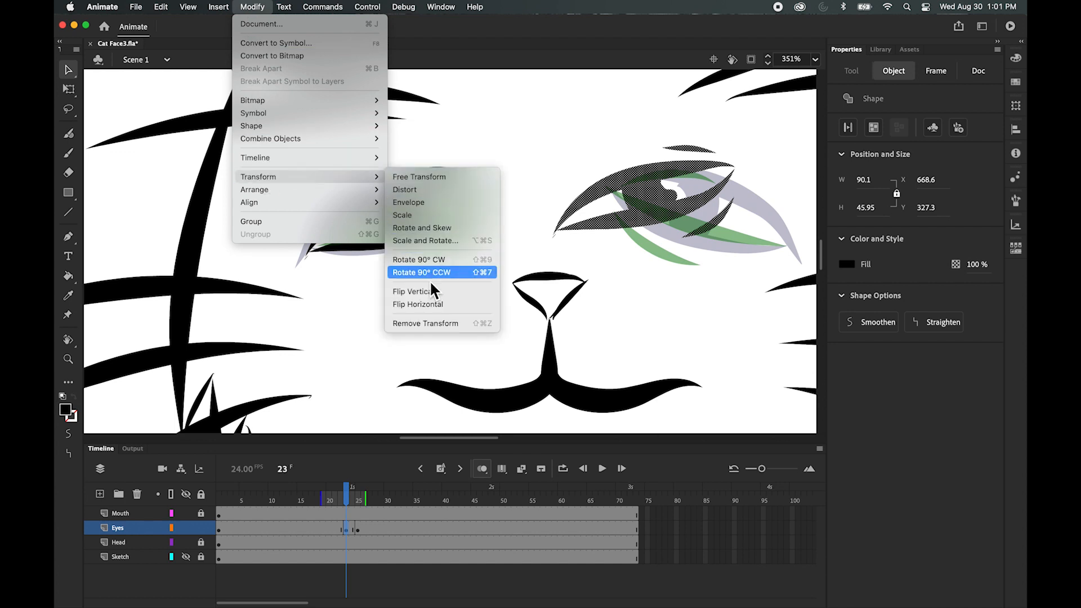
pyautogui.click(424, 304)
pyautogui.moveTo(647, 178); pyautogui.dragTo(699, 187)
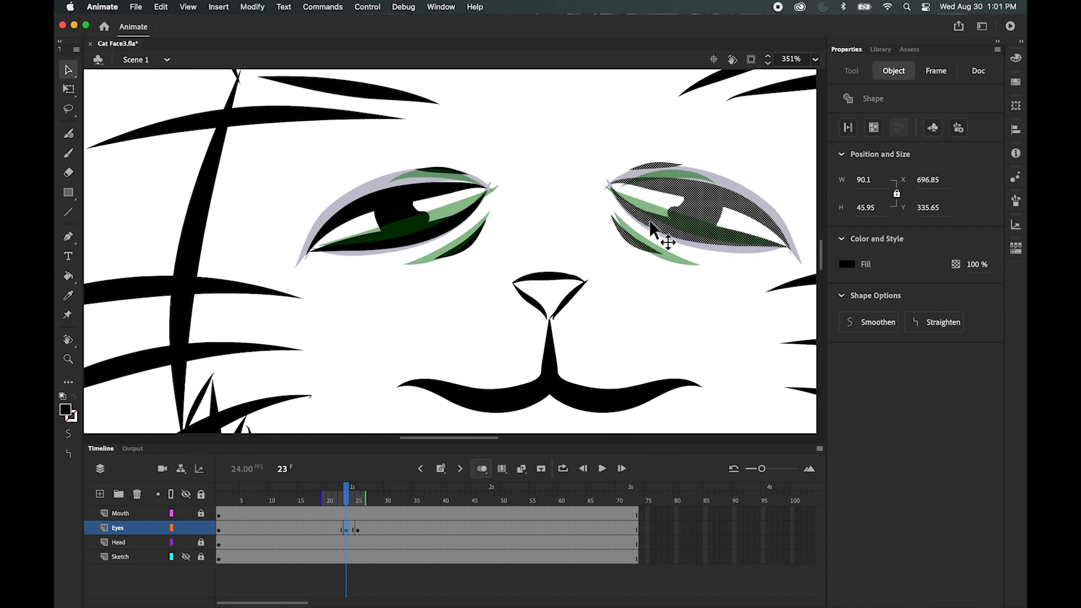
pyautogui.click(532, 179)
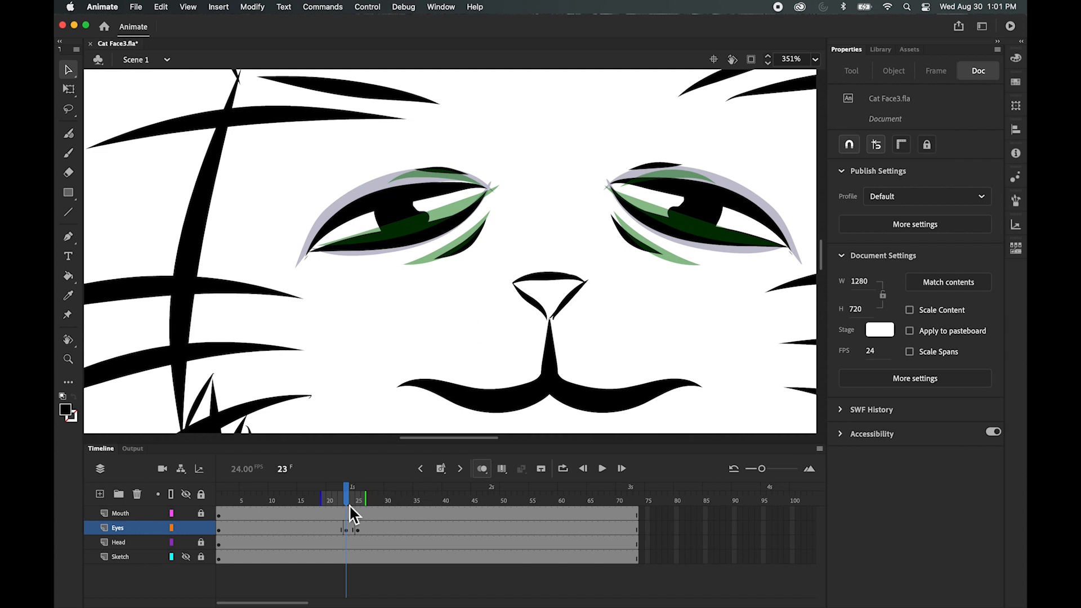
# Step: Scrub back before frame 23, turn off onion skinning and play the timeline to check the eyes closing through the half-closed pose
pyautogui.moveTo(349, 505)
pyautogui.mouseDown()
pyautogui.moveTo(322, 488)
pyautogui.moveTo(357, 487)
pyautogui.moveTo(318, 479)
pyautogui.moveTo(381, 481)
pyautogui.moveTo(304, 485)
pyautogui.moveTo(366, 487)
pyautogui.moveTo(348, 487)
pyautogui.mouseUp()
pyautogui.moveTo(352, 488); pyautogui.dragTo(317, 488)
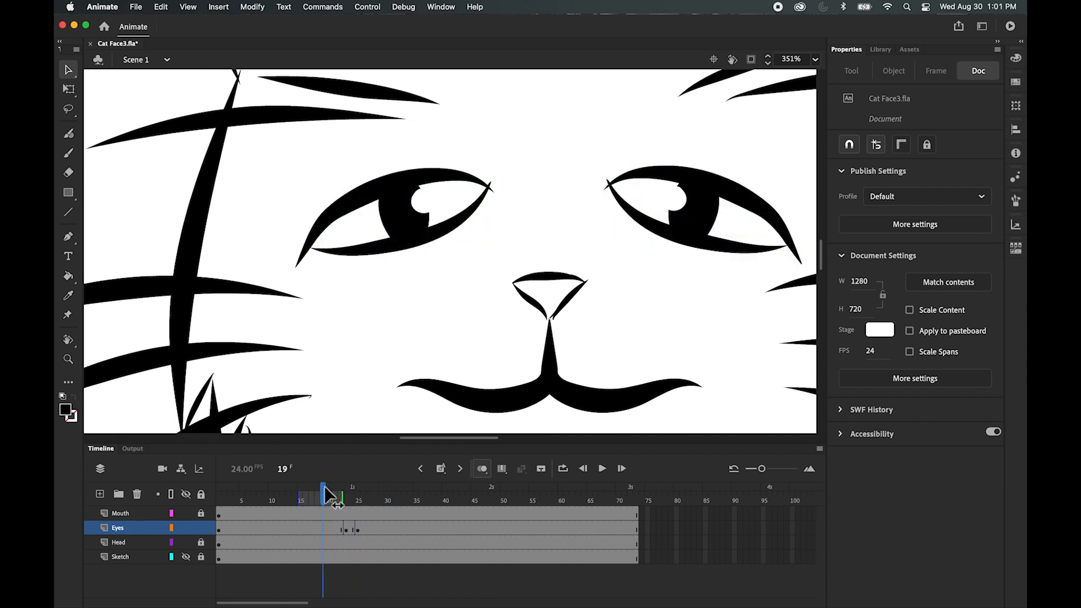
pyautogui.click(600, 471)
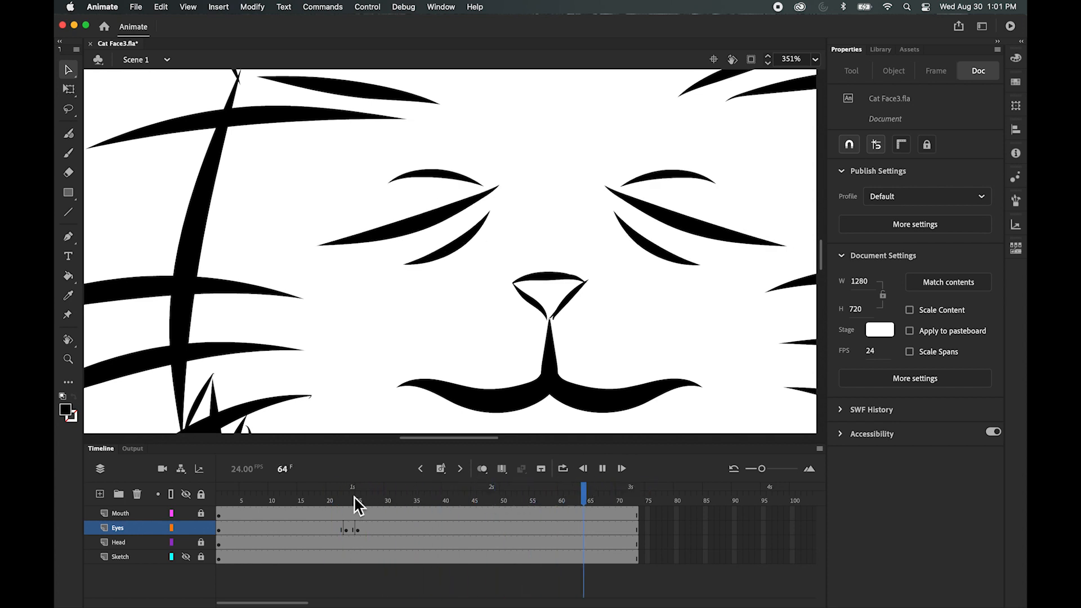
# Step: Copy the half-closed eyes keyframe at frame 23 of the Eyes layer and paste it at frame 27
pyautogui.moveTo(354, 500)
pyautogui.mouseDown()
pyautogui.moveTo(321, 500)
pyautogui.moveTo(379, 495)
pyautogui.moveTo(350, 496)
pyautogui.mouseUp()
pyautogui.click(347, 528)
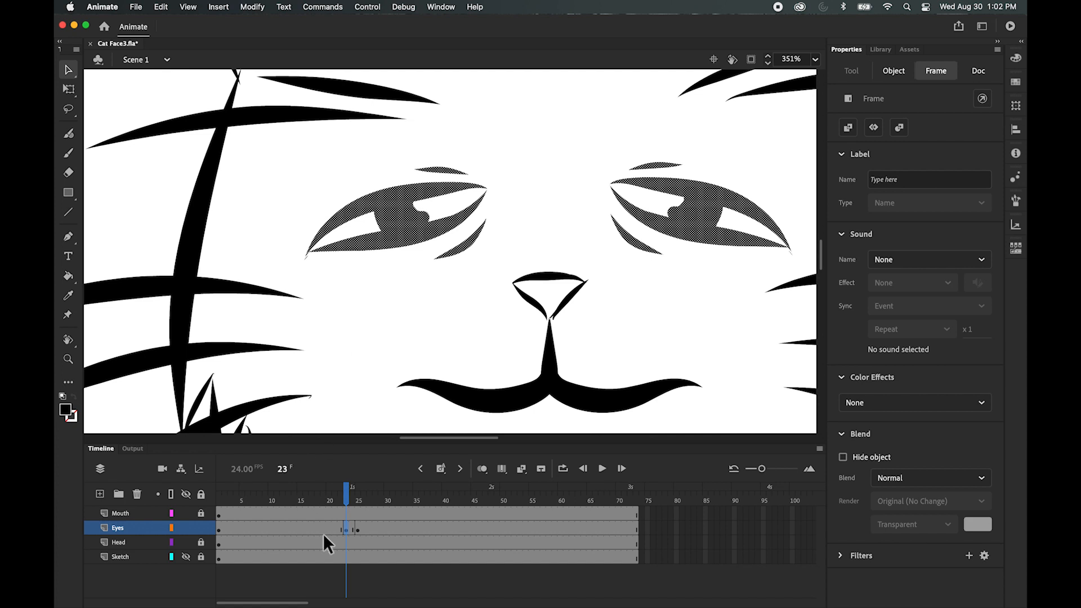
pyautogui.rightClick(346, 529)
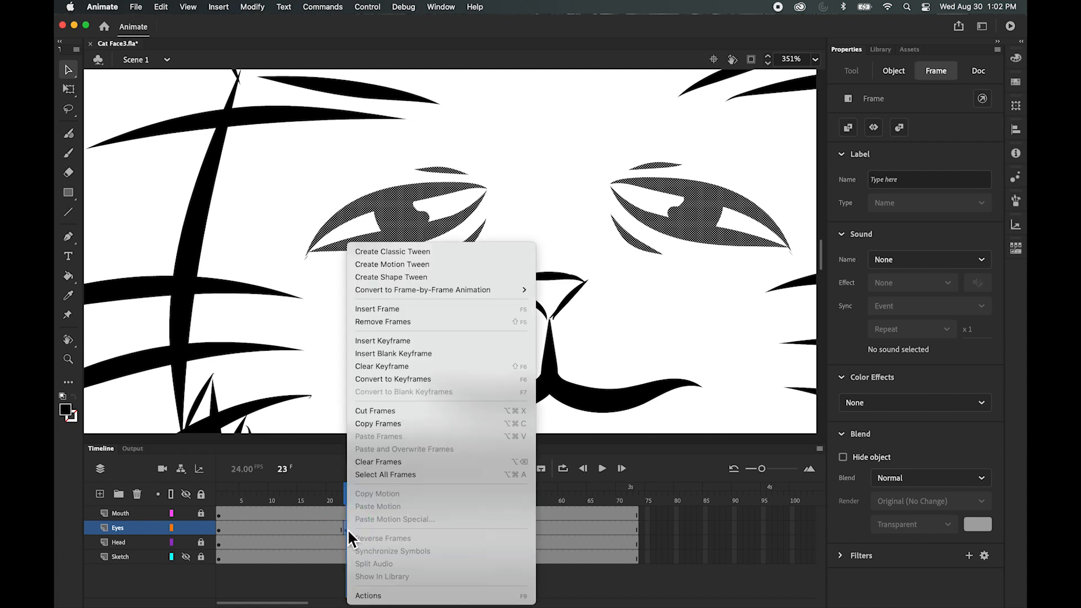
pyautogui.click(378, 423)
pyautogui.click(346, 486)
pyautogui.moveTo(346, 484); pyautogui.dragTo(362, 494)
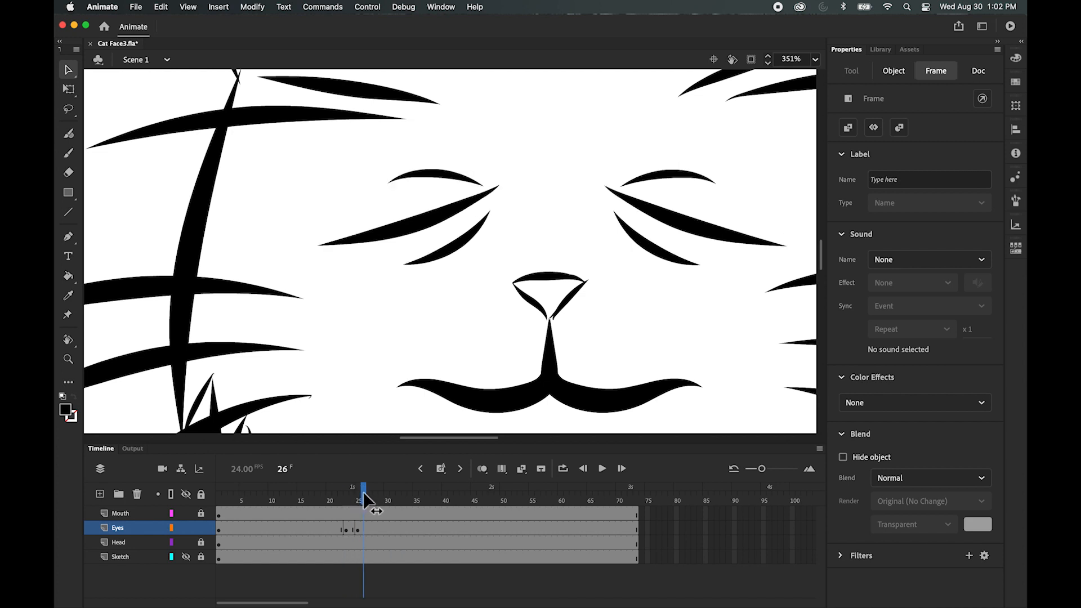
pyautogui.click(363, 527)
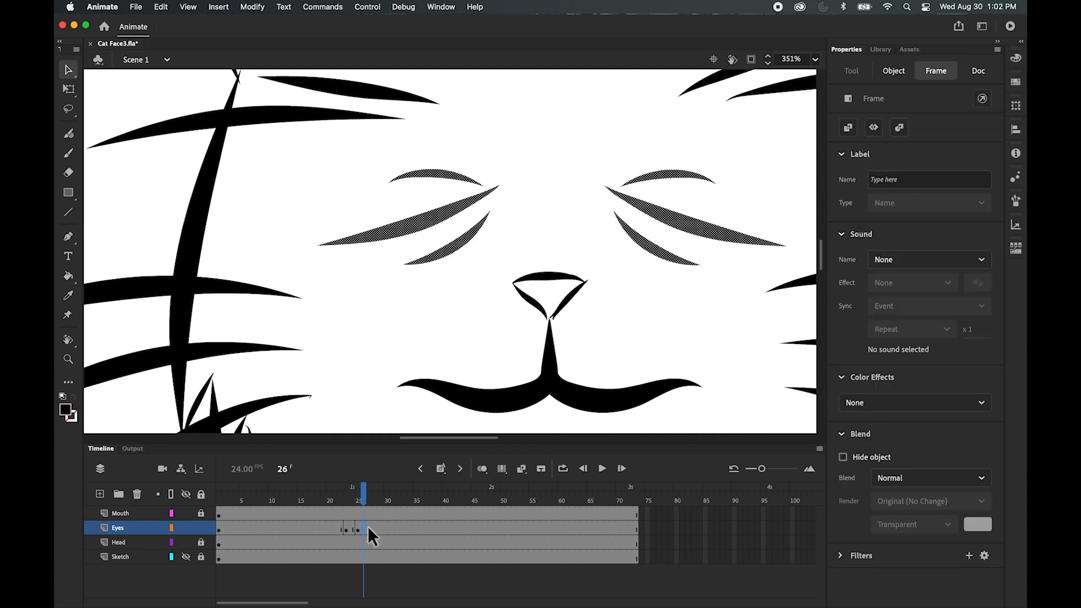
pyautogui.click(368, 527)
pyautogui.rightClick(368, 529)
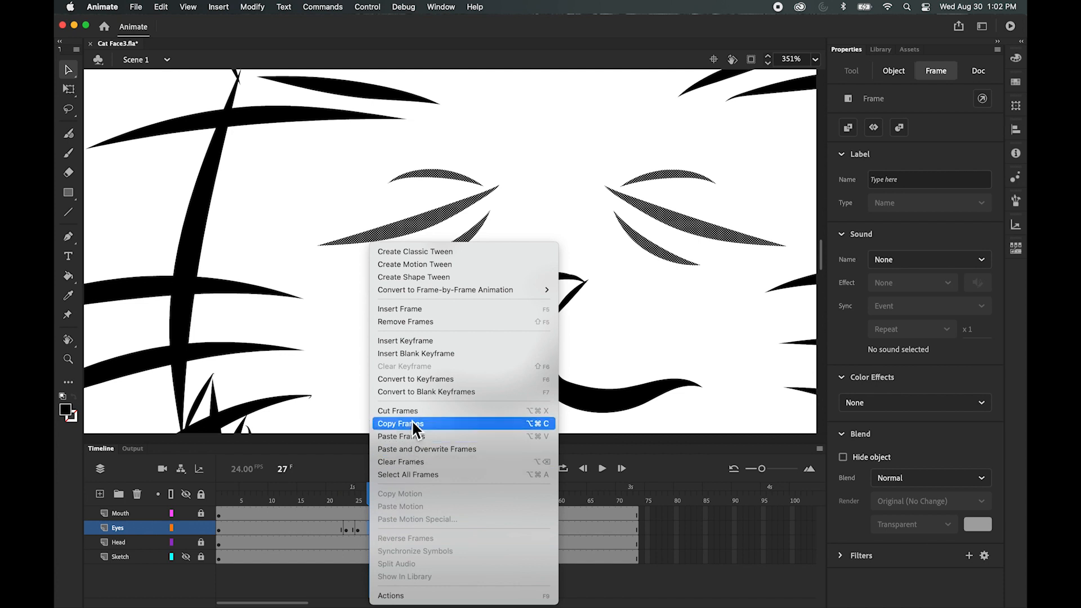
pyautogui.click(410, 439)
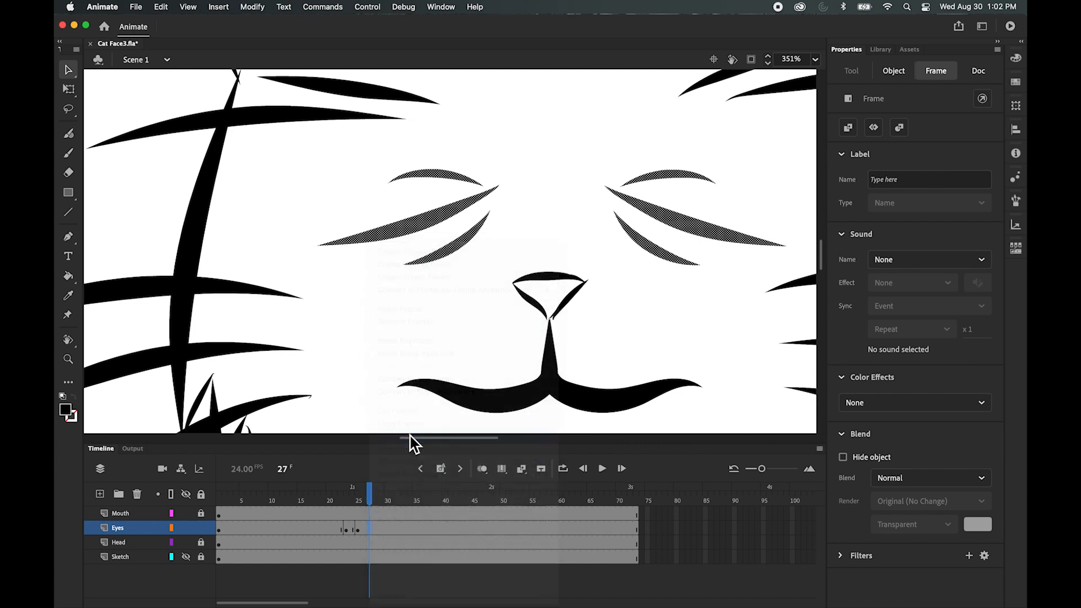
# Step: Copy the open-eyes keyframe at frame 1 of the Eyes layer
pyautogui.moveTo(376, 492)
pyautogui.mouseDown()
pyautogui.moveTo(339, 491)
pyautogui.moveTo(390, 490)
pyautogui.moveTo(299, 486)
pyautogui.mouseUp()
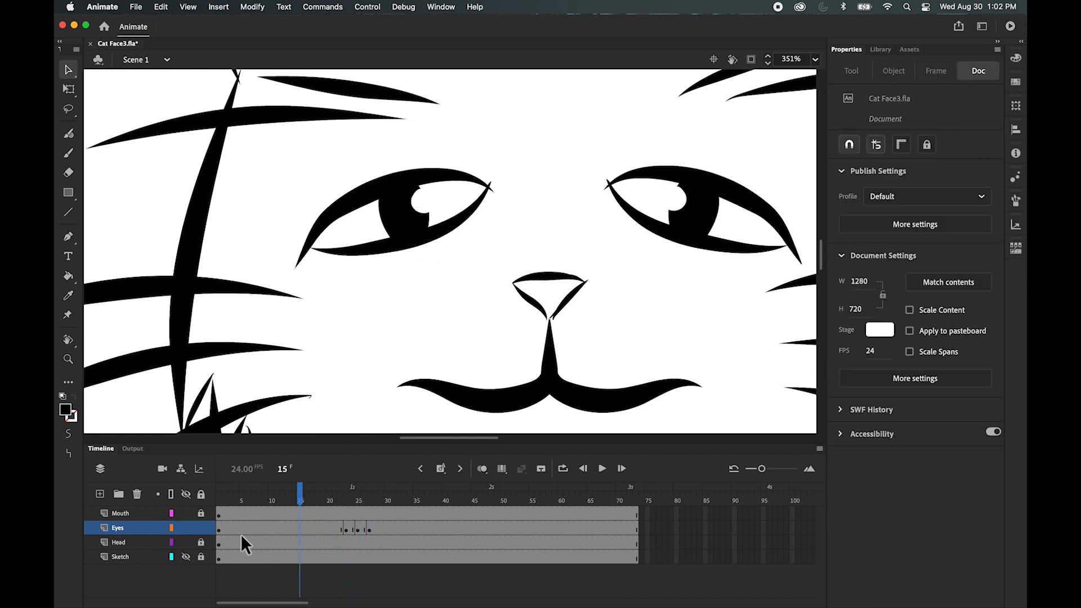
pyautogui.click(218, 530)
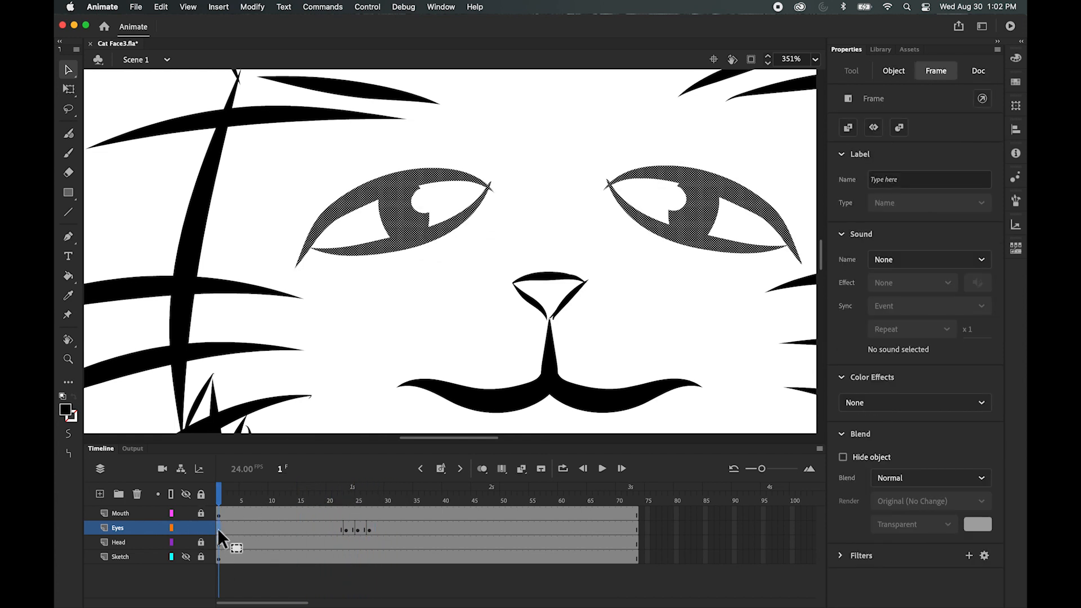
pyautogui.rightClick(219, 526)
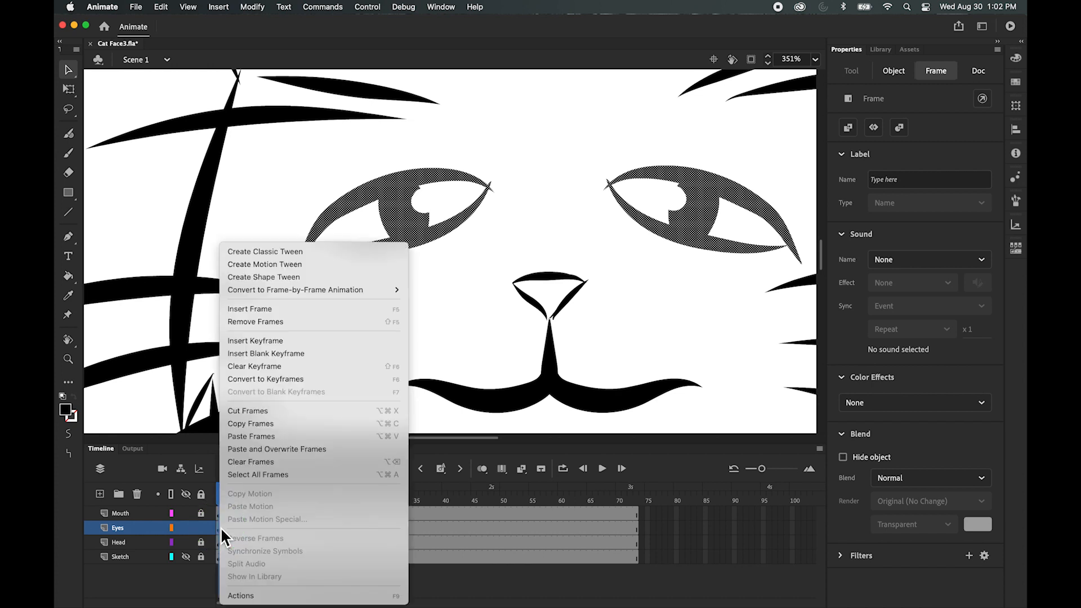
pyautogui.click(263, 424)
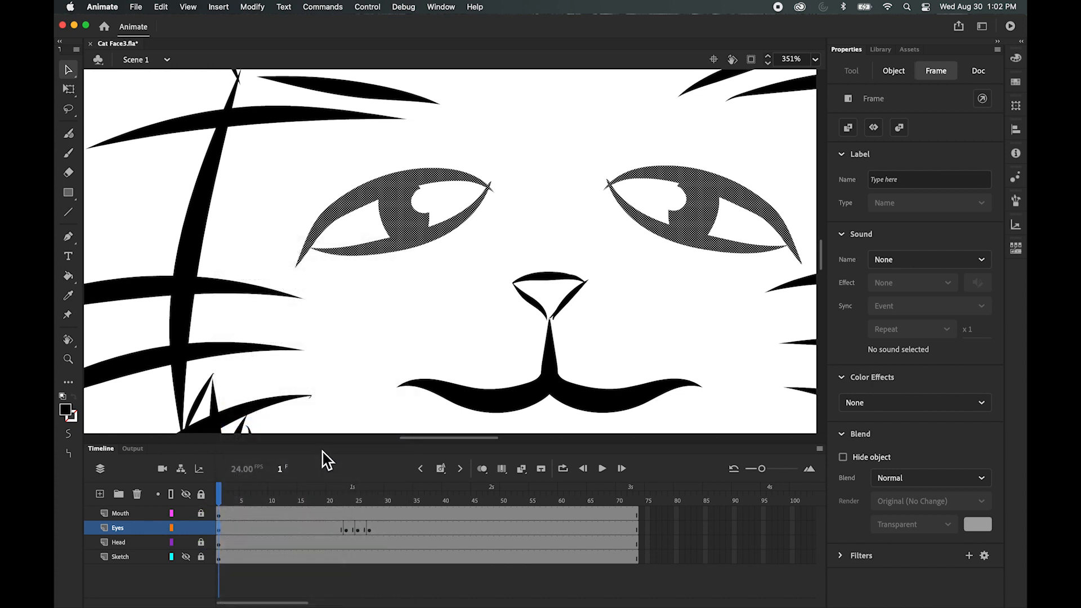
# Step: Paste the copied open-eyes keyframe at frame 29 of the Eyes layer
pyautogui.click(370, 527)
pyautogui.click(374, 528)
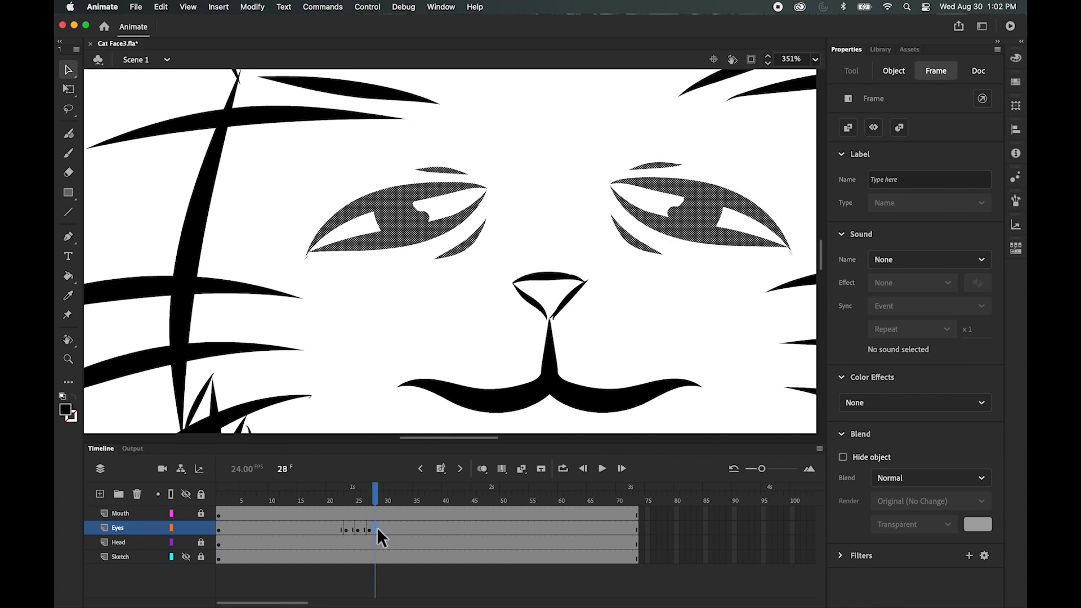
pyautogui.click(378, 528)
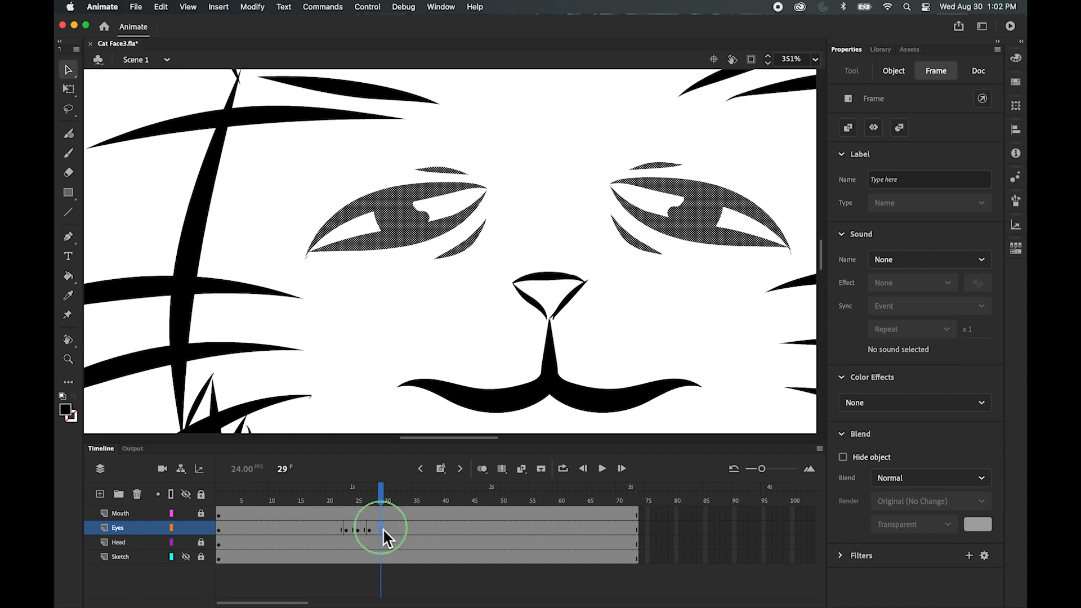
pyautogui.rightClick(383, 528)
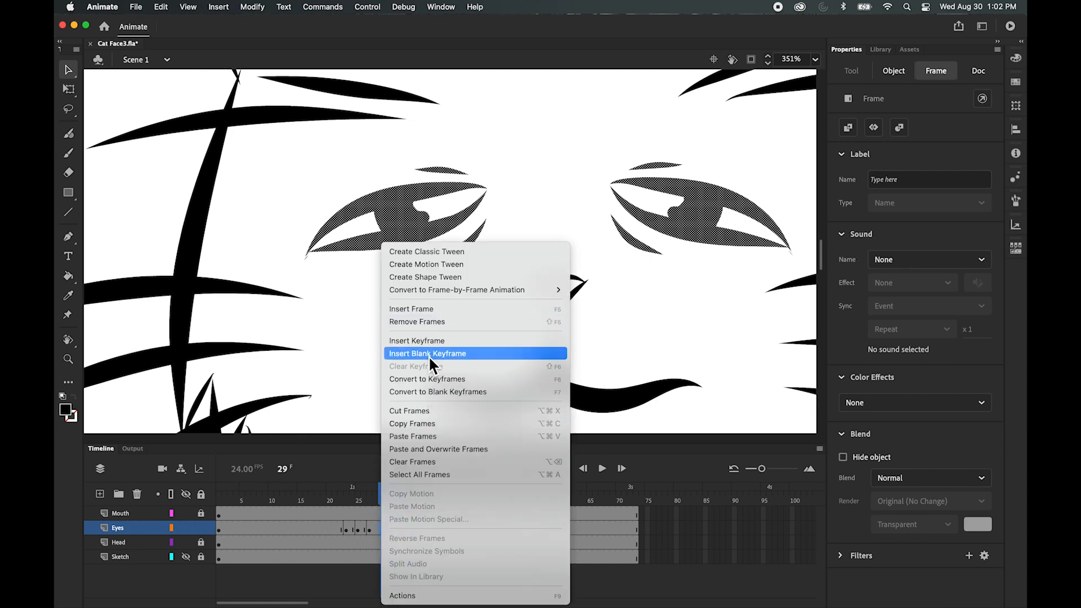
pyautogui.click(412, 436)
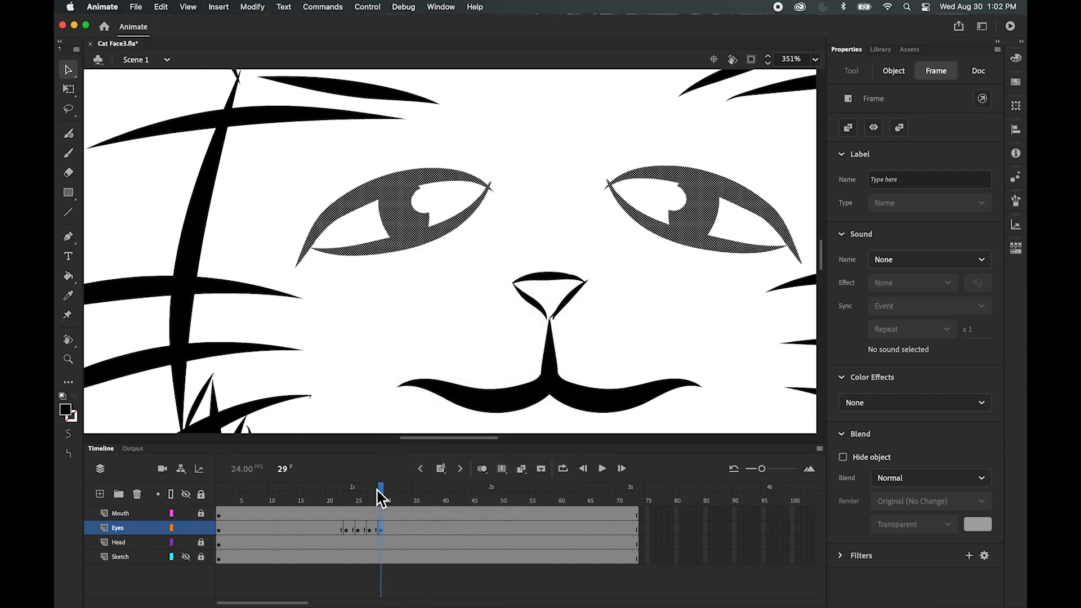
pyautogui.click(404, 342)
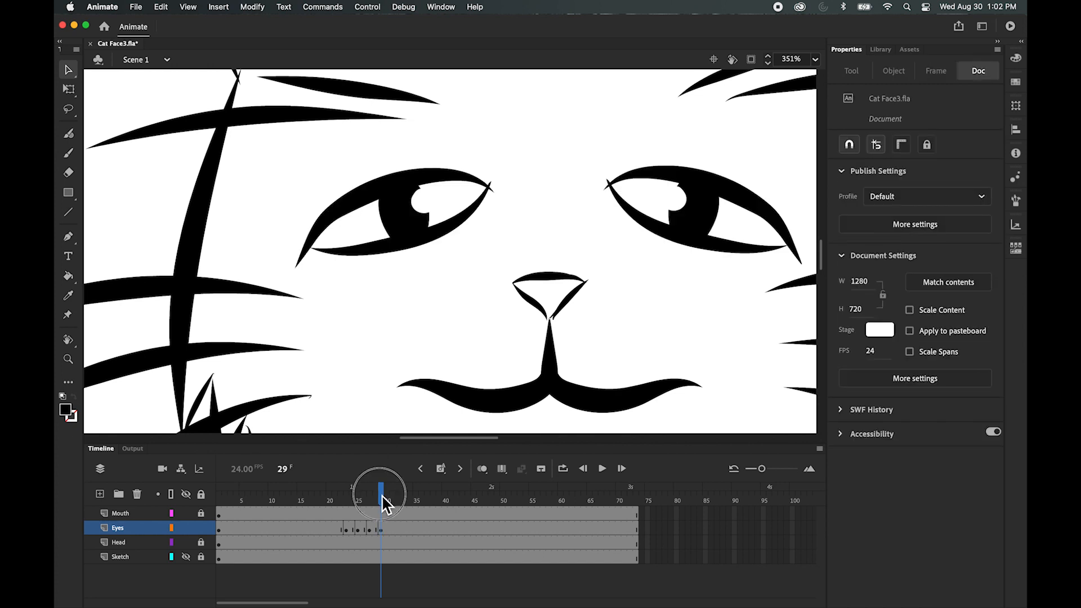
# Step: Return to frame 1 and play the timeline to check the full blink
pyautogui.moveTo(383, 495); pyautogui.dragTo(222, 479)
pyautogui.click(415, 343)
pyautogui.click(426, 332)
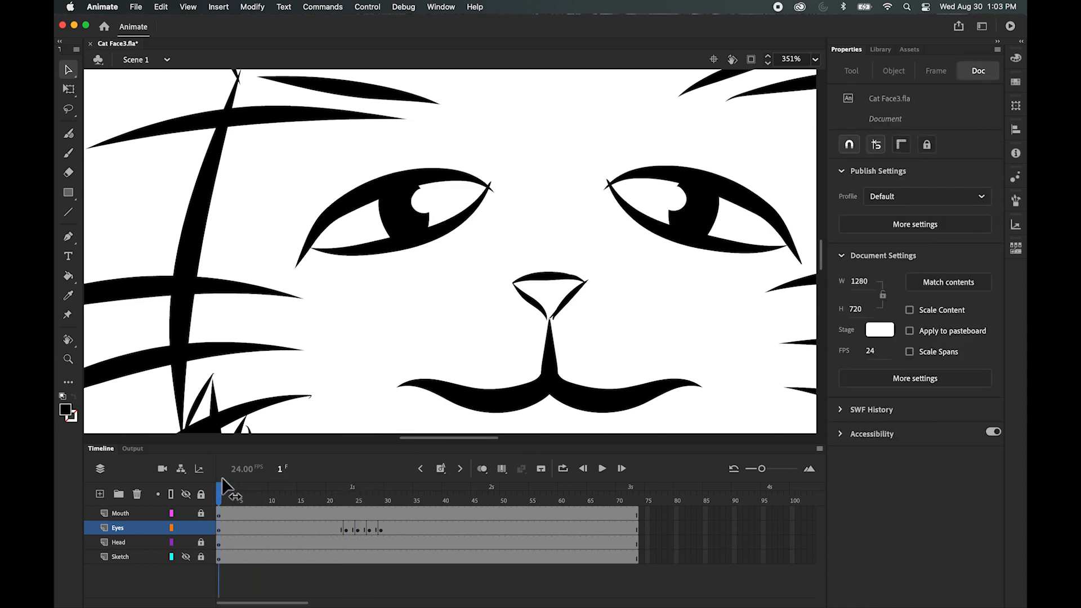
pyautogui.click(602, 470)
# Step: Turn on looping, extend the loop range from frame 1 to frame 73, and play the looped animation
pyautogui.click(564, 471)
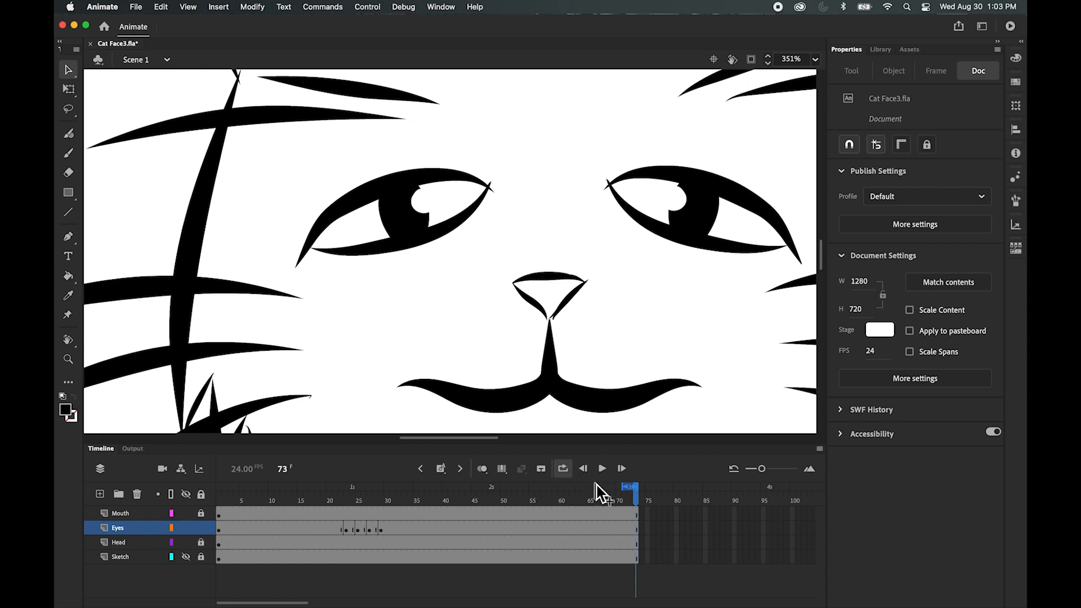
pyautogui.click(565, 473)
pyautogui.moveTo(627, 483); pyautogui.dragTo(204, 468)
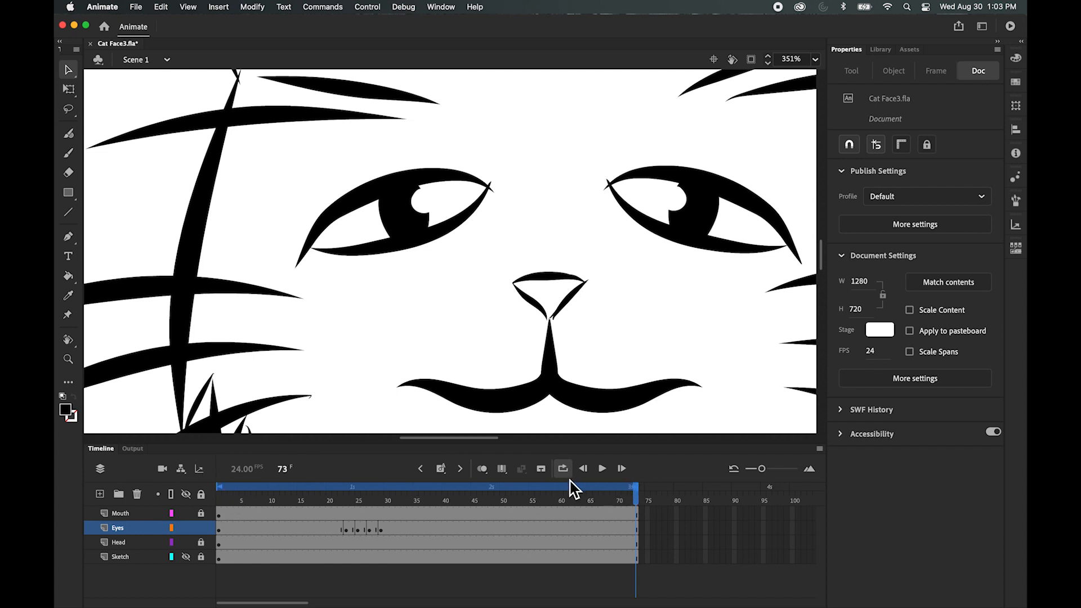
pyautogui.click(602, 469)
pyautogui.click(602, 471)
# Step: View the whole cat face at 175% and scrub between the first frames and about frame 30 to review the blink
pyautogui.moveTo(595, 500); pyautogui.dragTo(393, 479)
pyautogui.press('super+minus')
pyautogui.press('super+minus')
pyautogui.press('super+equal')
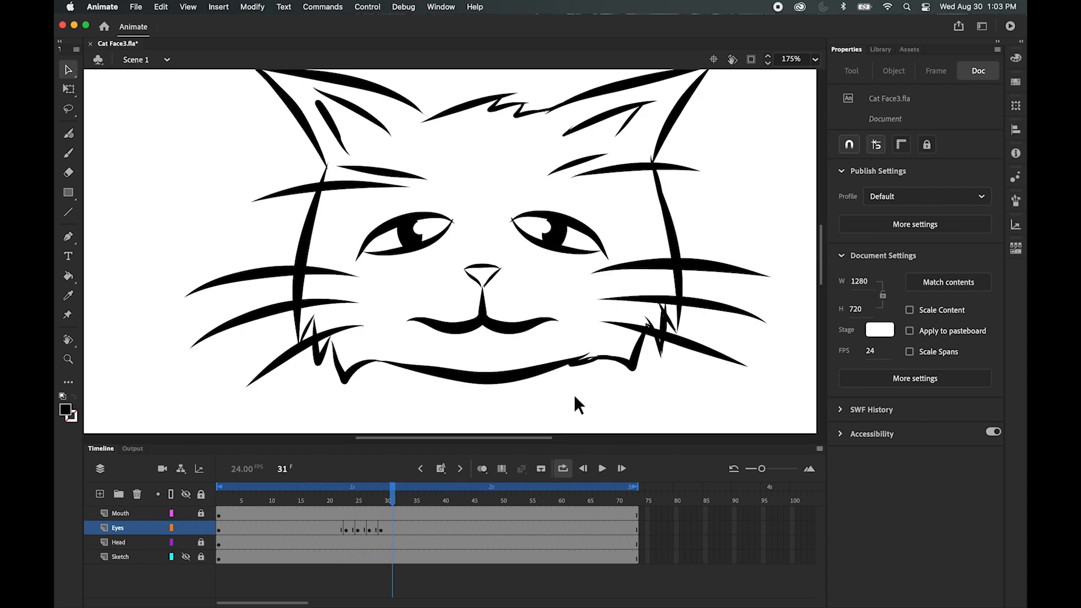
pyautogui.moveTo(394, 494); pyautogui.dragTo(227, 474)
pyautogui.moveTo(222, 496); pyautogui.dragTo(386, 478)
# Step: Unlock the Mouth layer, lock the Eyes layer, and insert a blank keyframe at frame 49 of the Mouth layer
pyautogui.moveTo(471, 477); pyautogui.dragTo(463, 506)
pyautogui.click(484, 532)
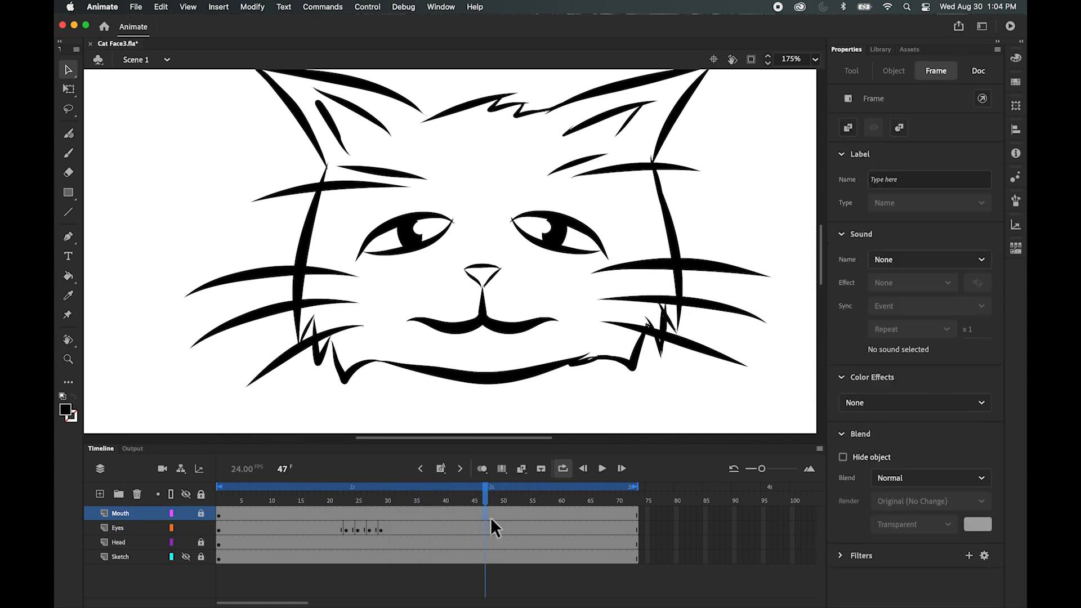
pyautogui.click(491, 515)
pyautogui.click(495, 499)
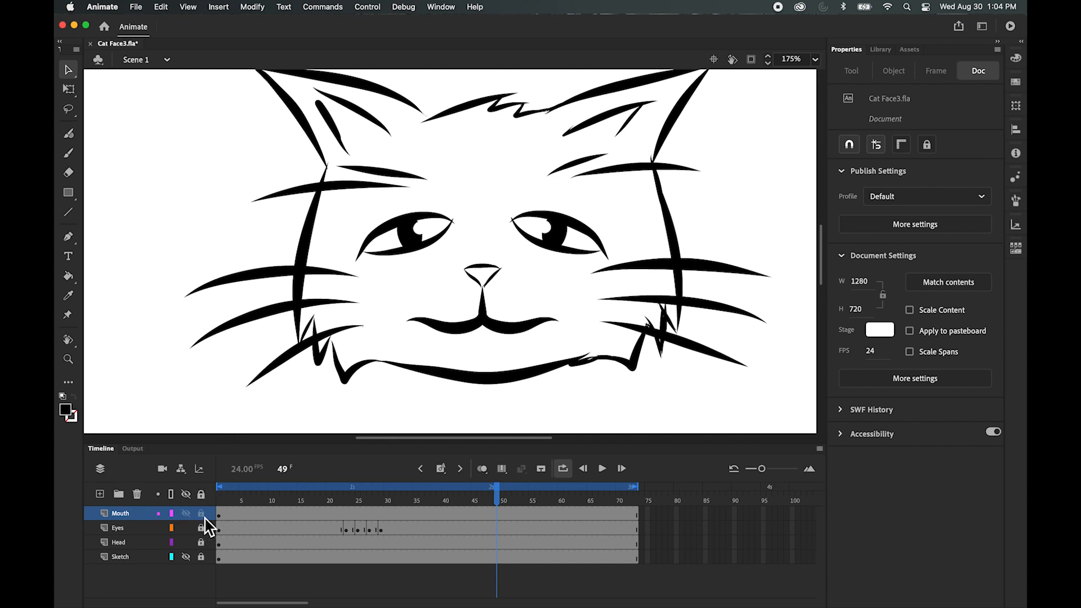
pyautogui.click(496, 515)
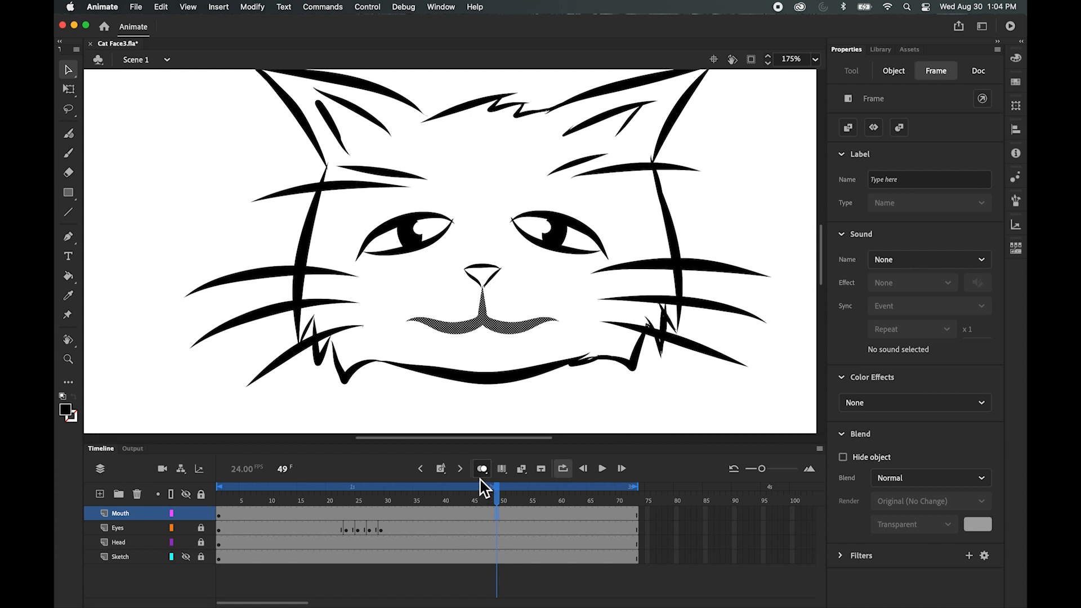
pyautogui.click(442, 468)
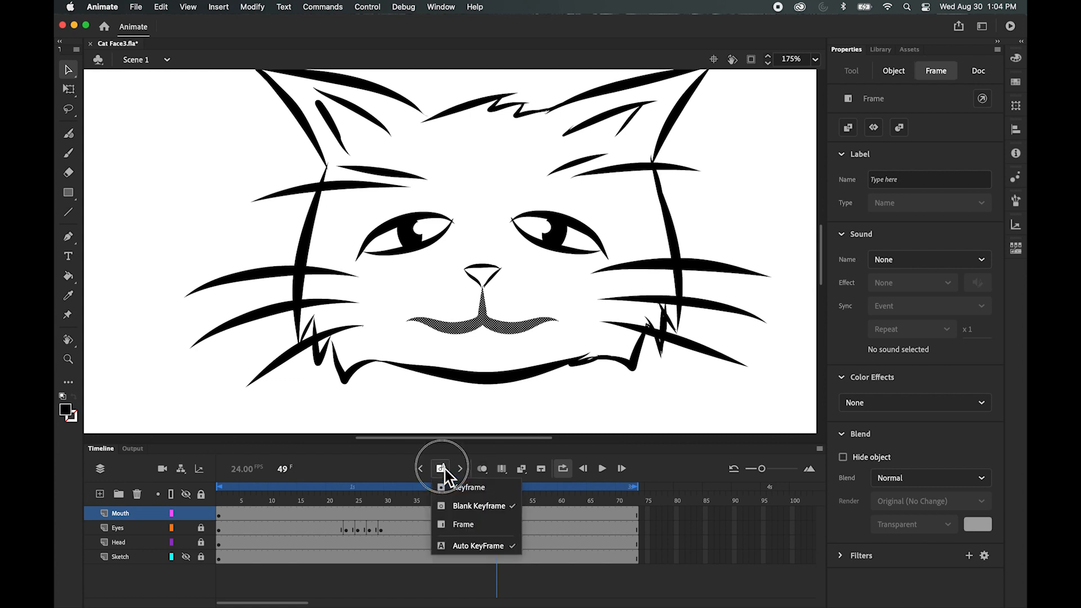
pyautogui.click(468, 506)
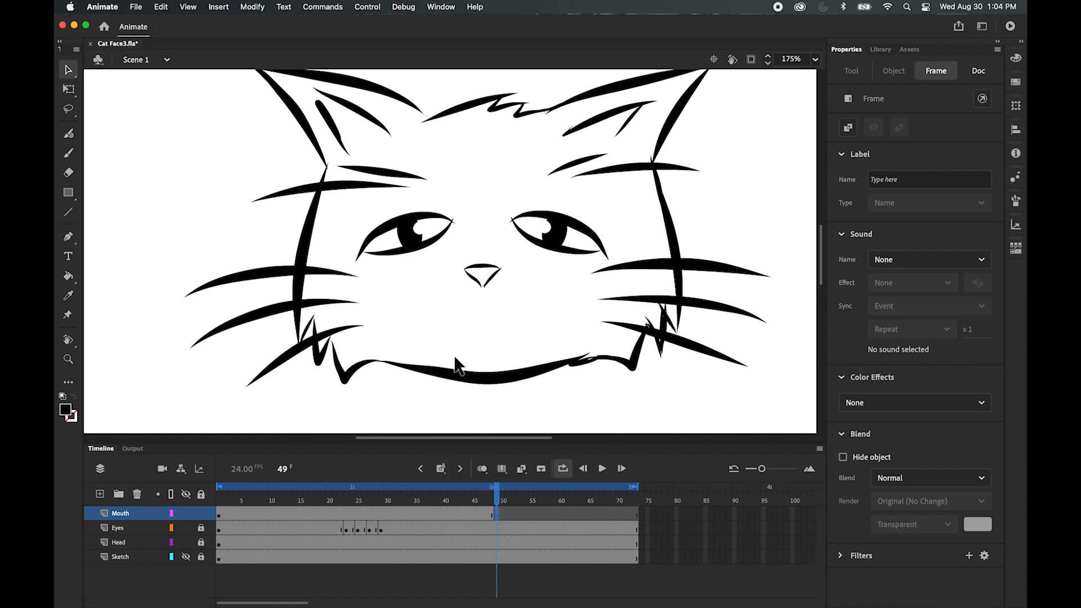
# Step: Turn on onion skinning and draw the left half of an upturned smile from the nose with the Fluid Brush
pyautogui.click(481, 468)
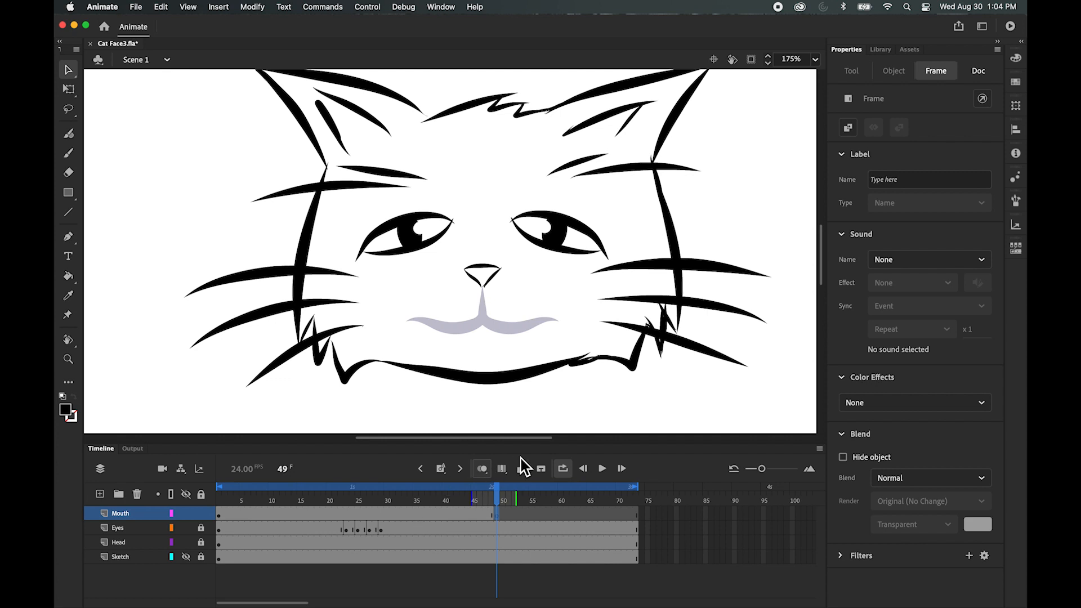
pyautogui.click(68, 358)
pyautogui.click(496, 320)
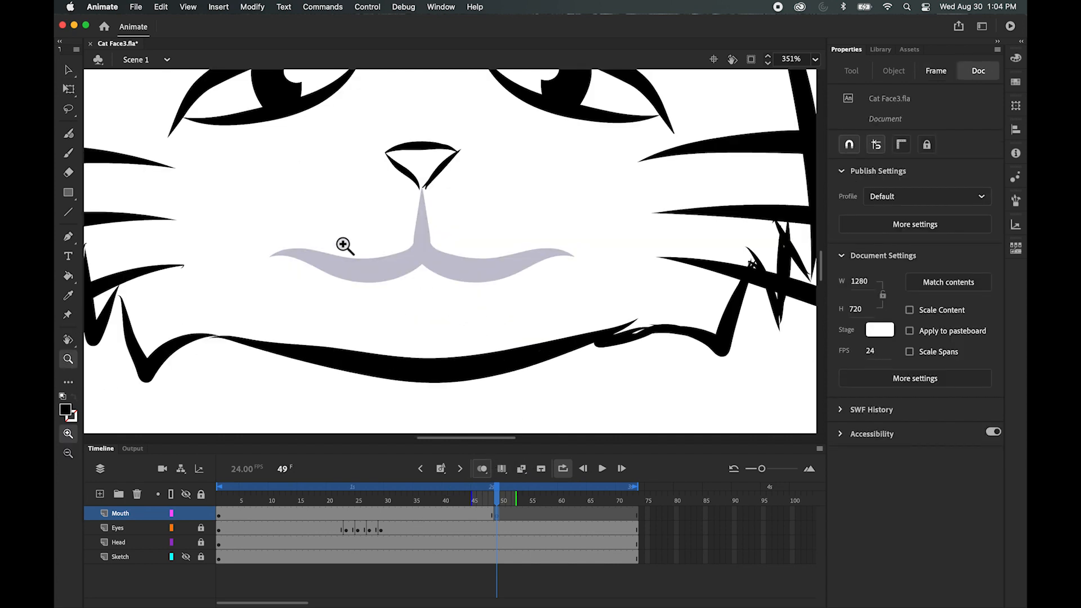
pyautogui.click(68, 134)
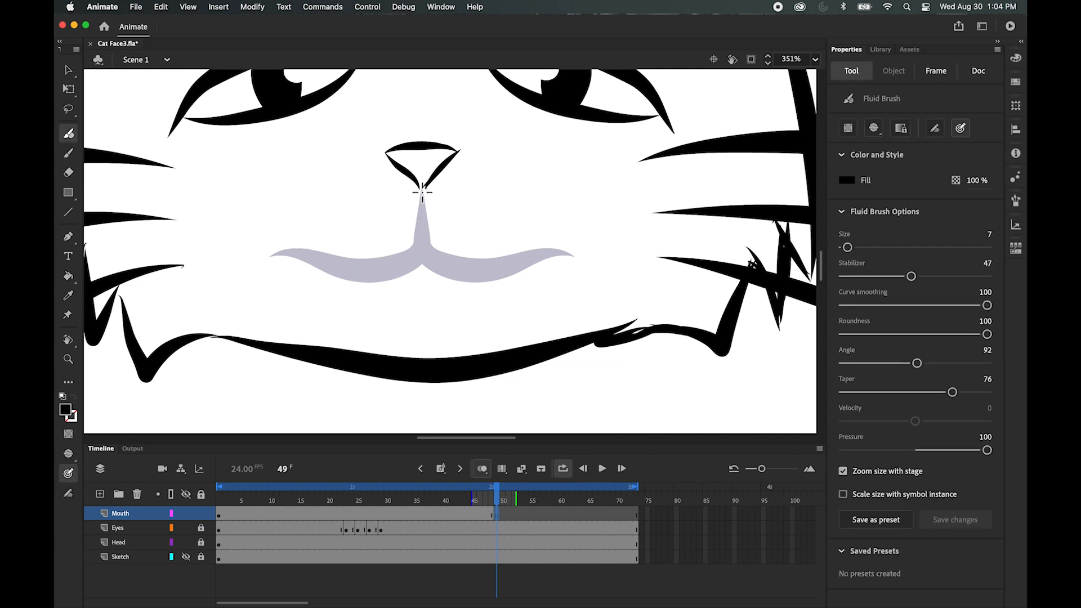
pyautogui.moveTo(422, 192)
pyautogui.mouseDown()
pyautogui.moveTo(412, 261)
pyautogui.moveTo(372, 271)
pyautogui.moveTo(272, 191)
pyautogui.mouseUp()
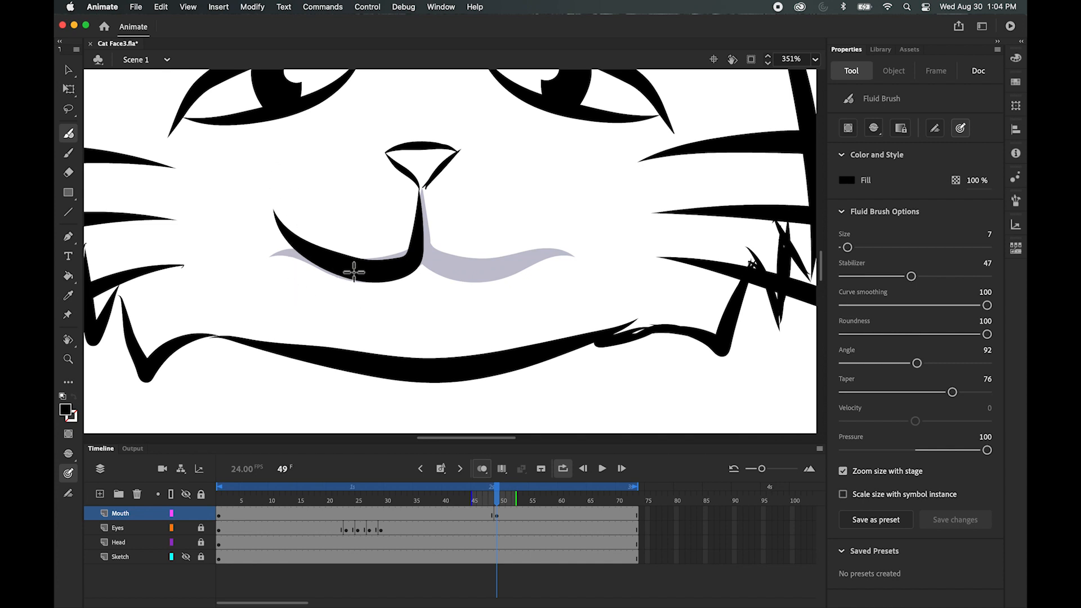
# Step: Duplicate the left smile stroke and place the copy over the right side of the mouth
pyautogui.click(69, 71)
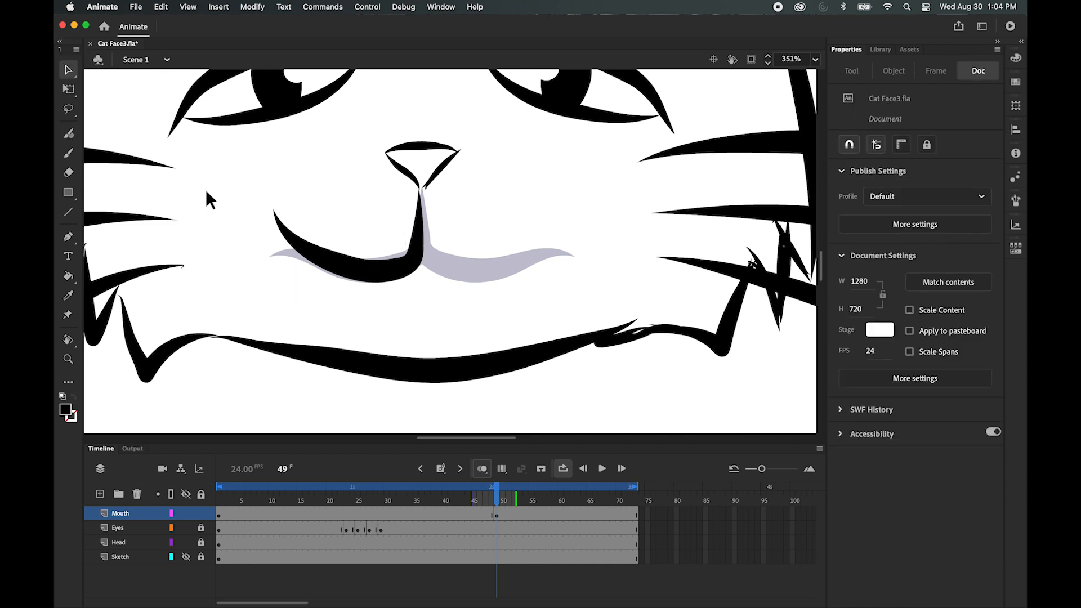
pyautogui.click(394, 276)
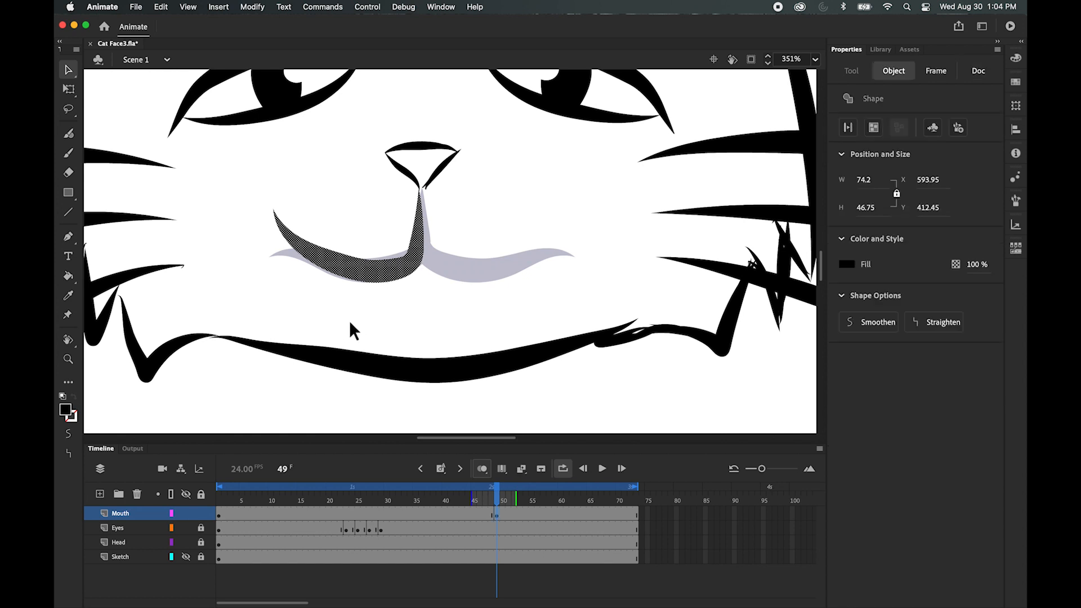
pyautogui.press('super+v')
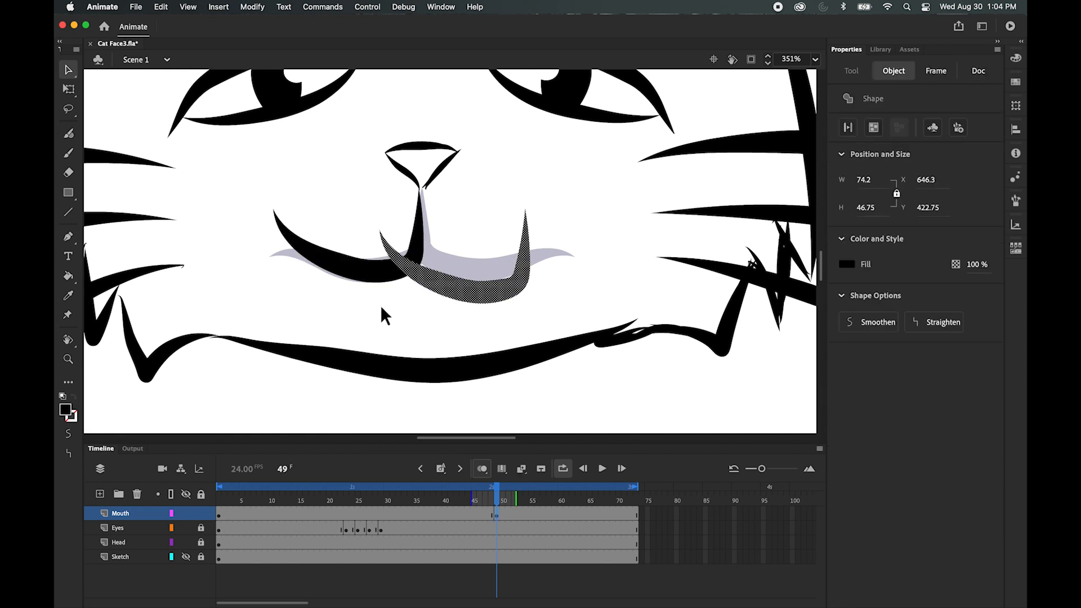
pyautogui.moveTo(465, 288); pyautogui.dragTo(547, 290)
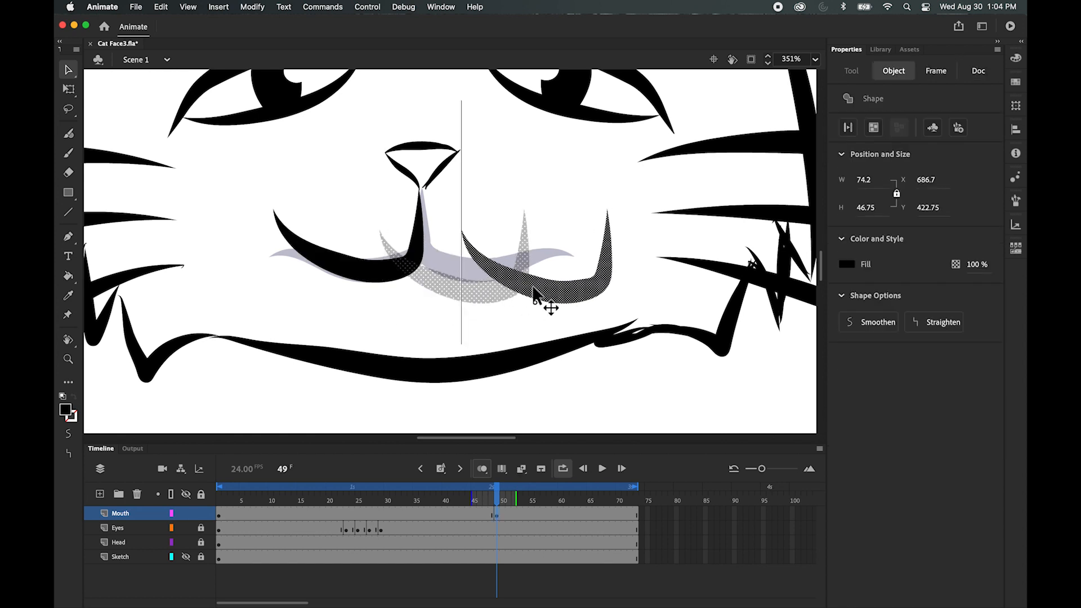
# Step: Flip the smile copy horizontally and align both halves so they join beneath the nose
pyautogui.click(254, 8)
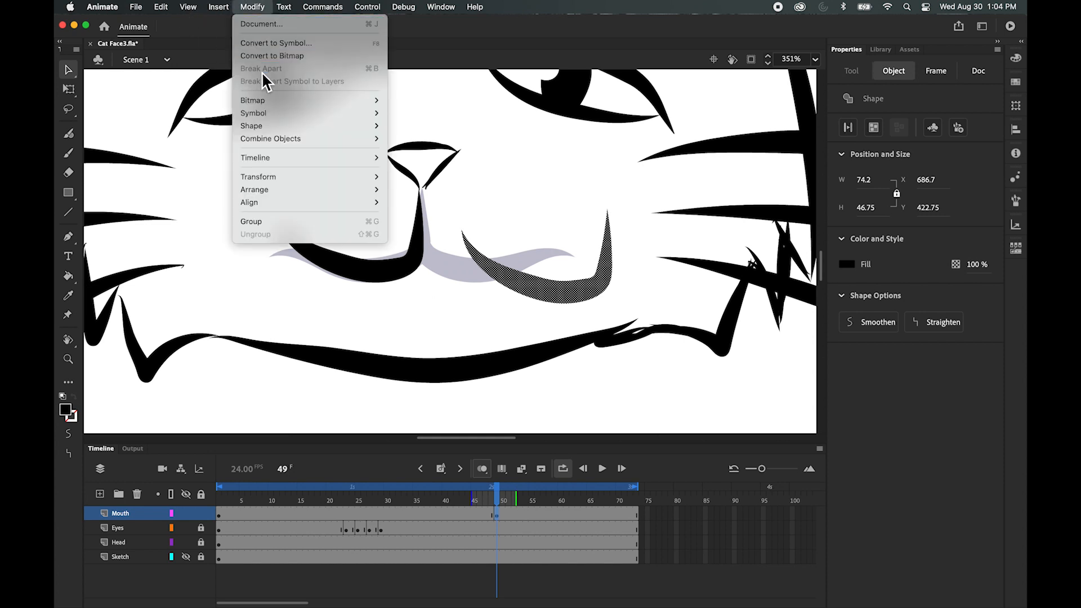
pyautogui.moveTo(295, 180)
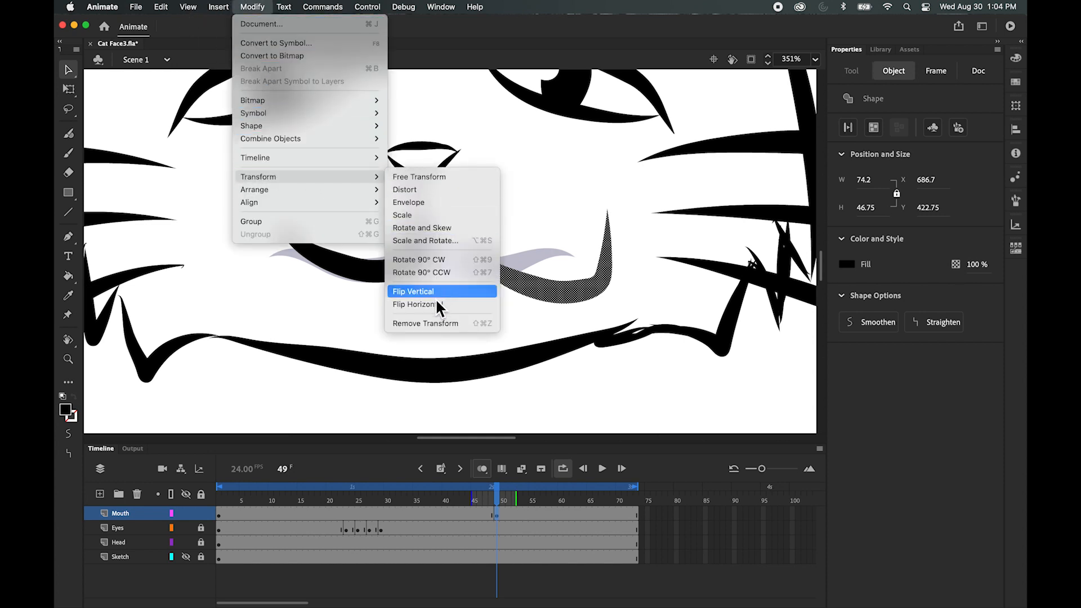
pyautogui.click(465, 304)
pyautogui.moveTo(506, 270); pyautogui.dragTo(481, 269)
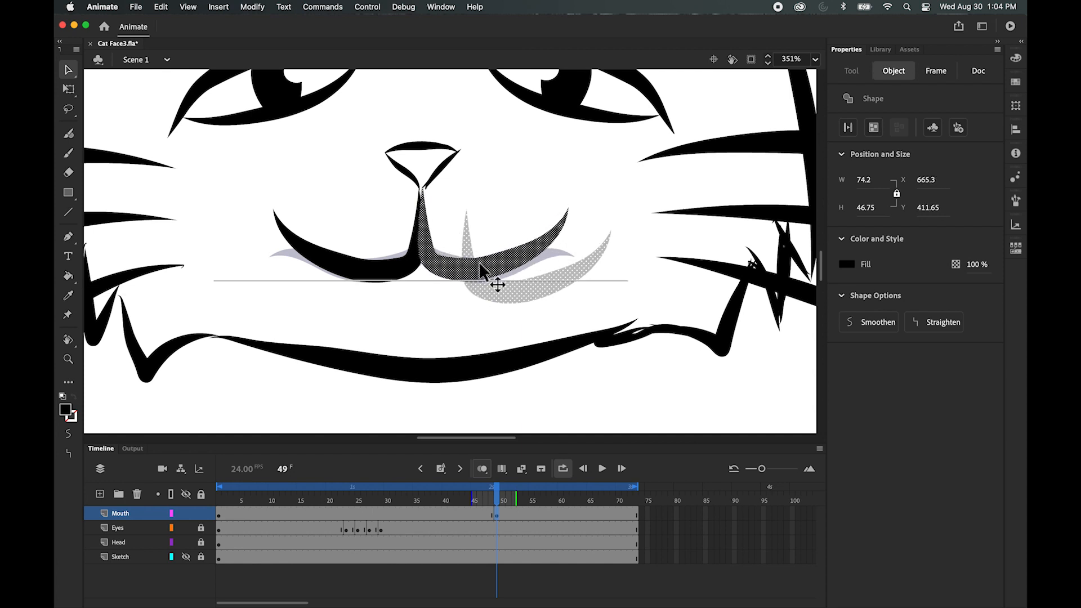
pyautogui.moveTo(481, 269); pyautogui.dragTo(481, 269)
pyautogui.moveTo(480, 269); pyautogui.dragTo(480, 269)
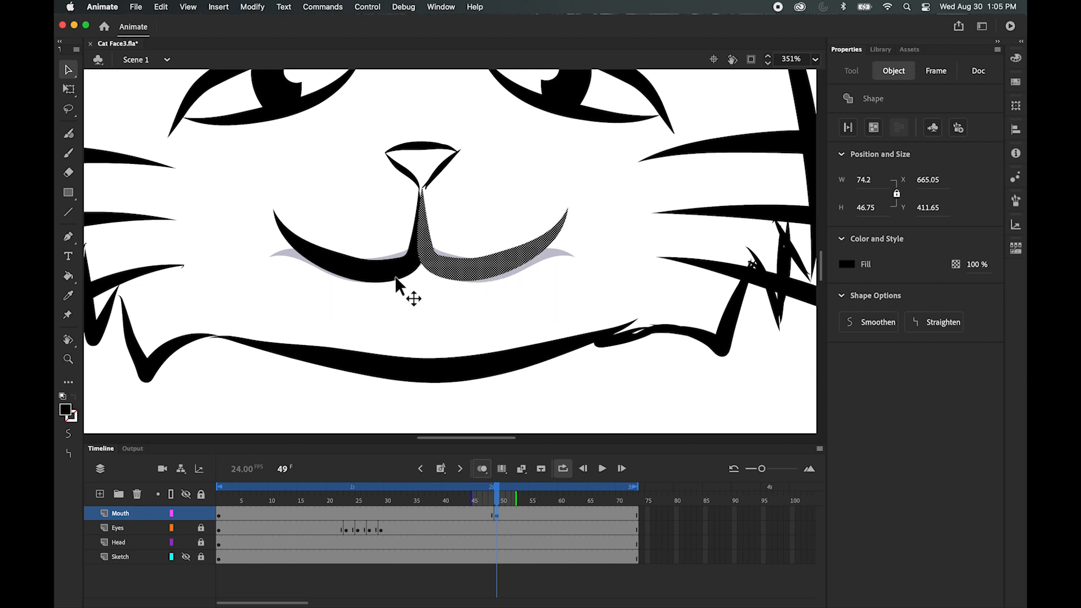
pyautogui.moveTo(379, 271); pyautogui.dragTo(385, 274)
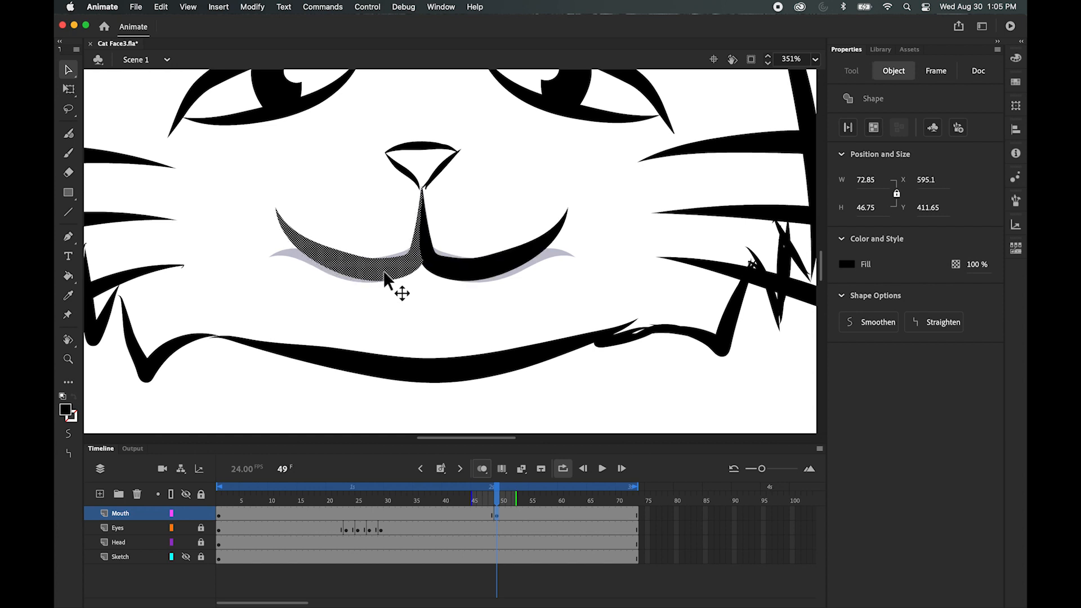
pyautogui.click(396, 298)
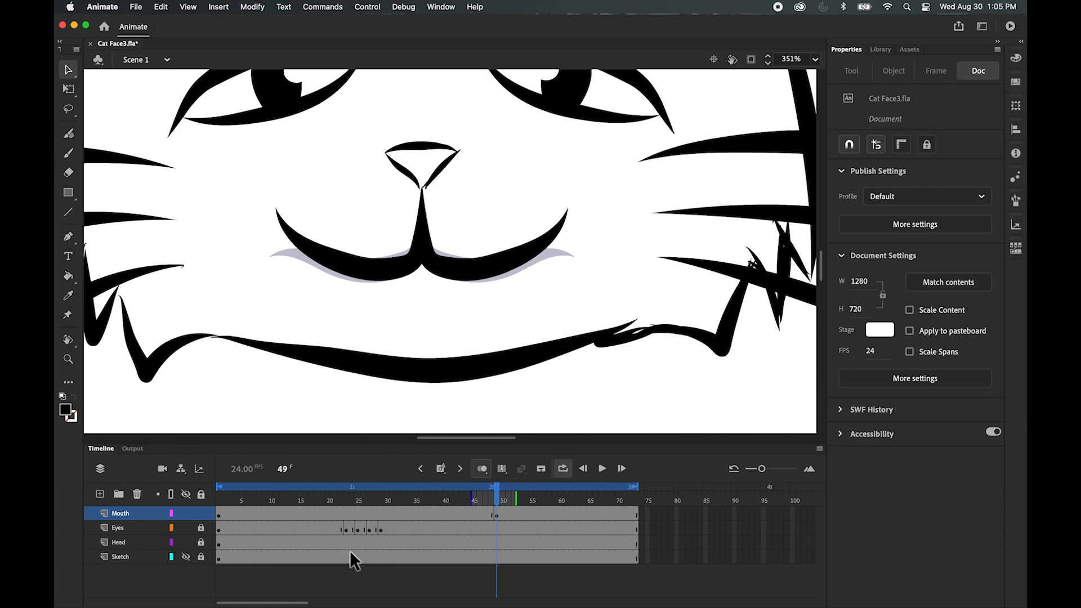
# Step: Scrub from frame 1 to frame 47 on the Mouth layer with onion skinning off to review the original mouth
pyautogui.moveTo(500, 498)
pyautogui.mouseDown()
pyautogui.moveTo(424, 484)
pyautogui.moveTo(521, 484)
pyautogui.moveTo(404, 479)
pyautogui.moveTo(272, 591)
pyautogui.moveTo(274, 602)
pyautogui.moveTo(237, 603)
pyautogui.mouseUp()
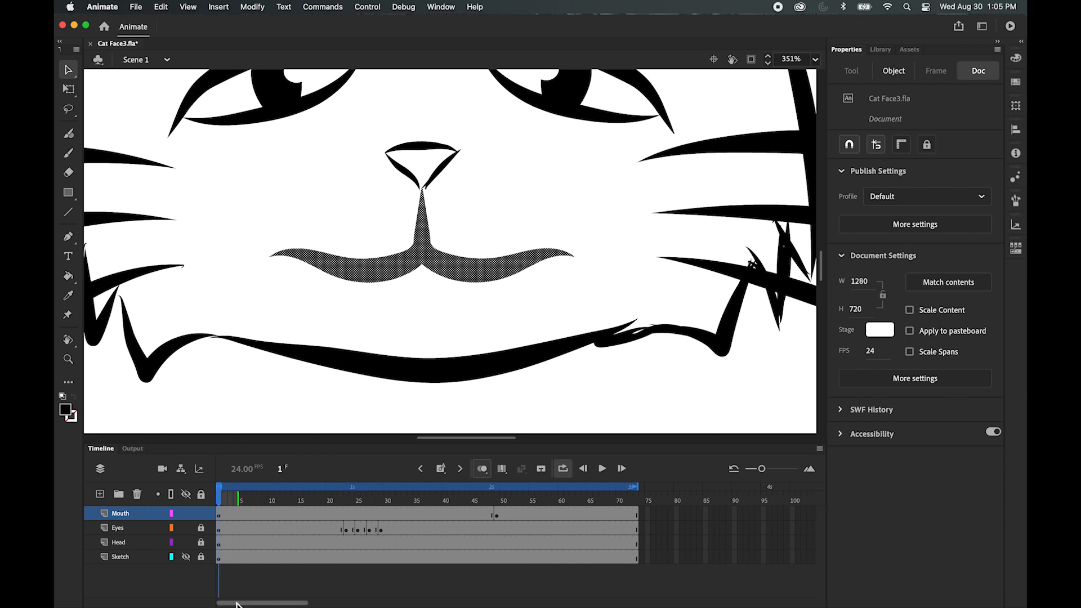
pyautogui.click(218, 512)
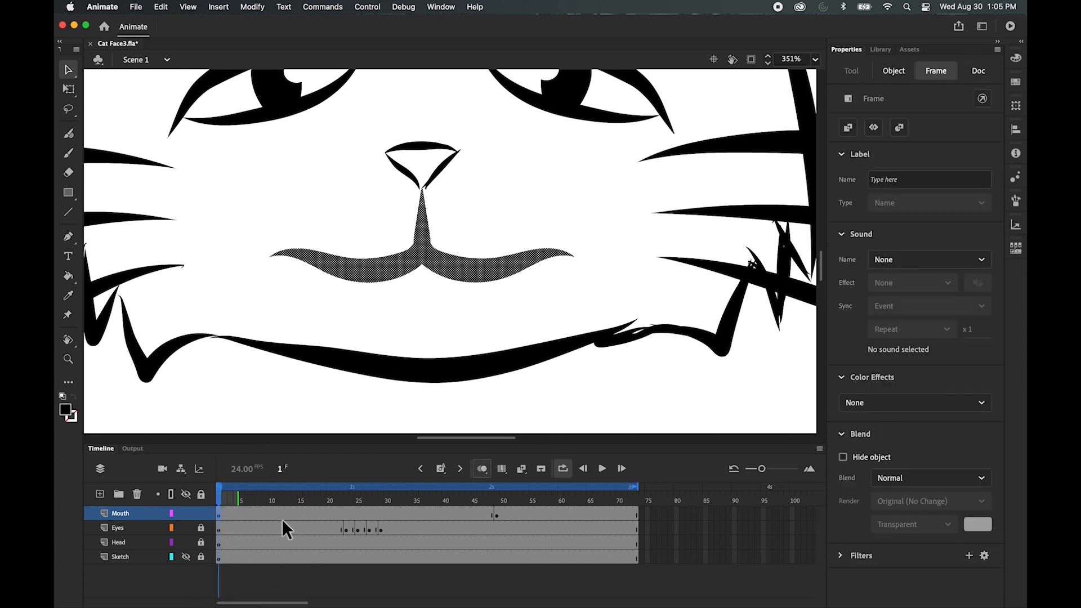
pyautogui.moveTo(223, 499)
pyautogui.mouseDown()
pyautogui.moveTo(506, 497)
pyautogui.moveTo(438, 498)
pyautogui.moveTo(495, 496)
pyautogui.moveTo(484, 496)
pyautogui.mouseUp()
pyautogui.click(482, 469)
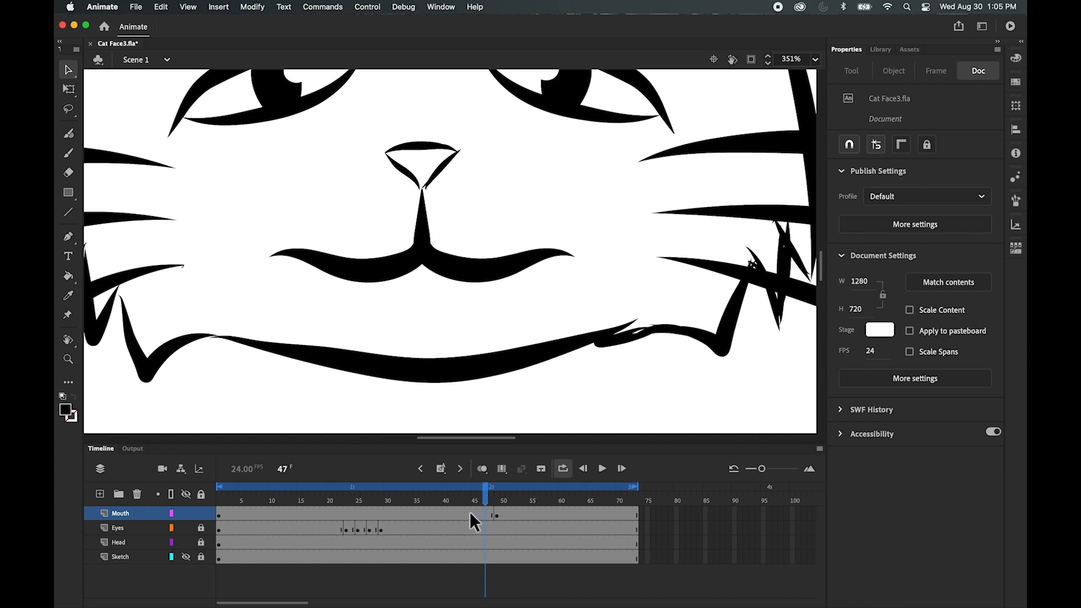
# Step: Turn on onion skinning, extend its range to earlier frames, and insert a blank keyframe at frame 47 of the Mouth layer
pyautogui.click(482, 468)
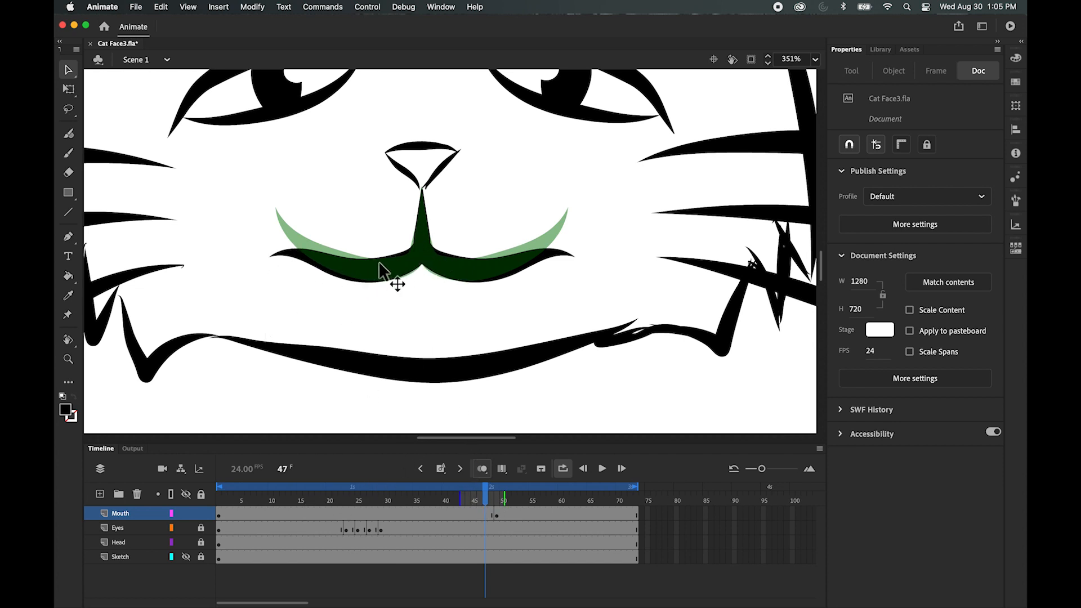
pyautogui.moveTo(488, 498)
pyautogui.mouseDown()
pyautogui.moveTo(505, 500)
pyautogui.moveTo(488, 486)
pyautogui.moveTo(486, 499)
pyautogui.mouseUp()
pyautogui.click(498, 513)
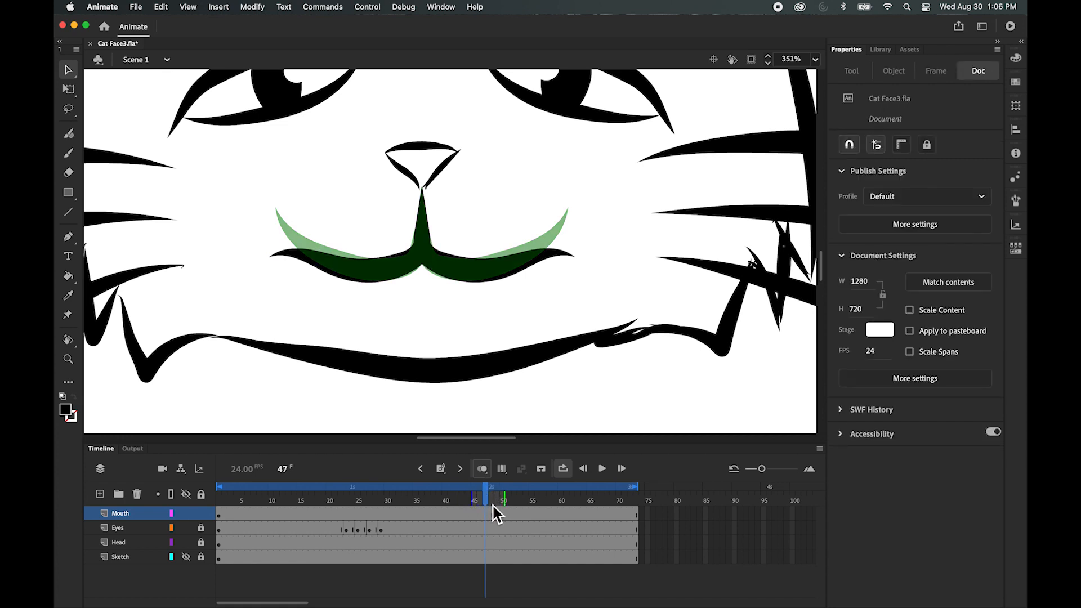
pyautogui.moveTo(471, 496)
pyautogui.mouseDown()
pyautogui.moveTo(485, 501)
pyautogui.moveTo(466, 522)
pyautogui.moveTo(471, 502)
pyautogui.moveTo(483, 518)
pyautogui.moveTo(464, 511)
pyautogui.mouseUp()
pyautogui.click(483, 515)
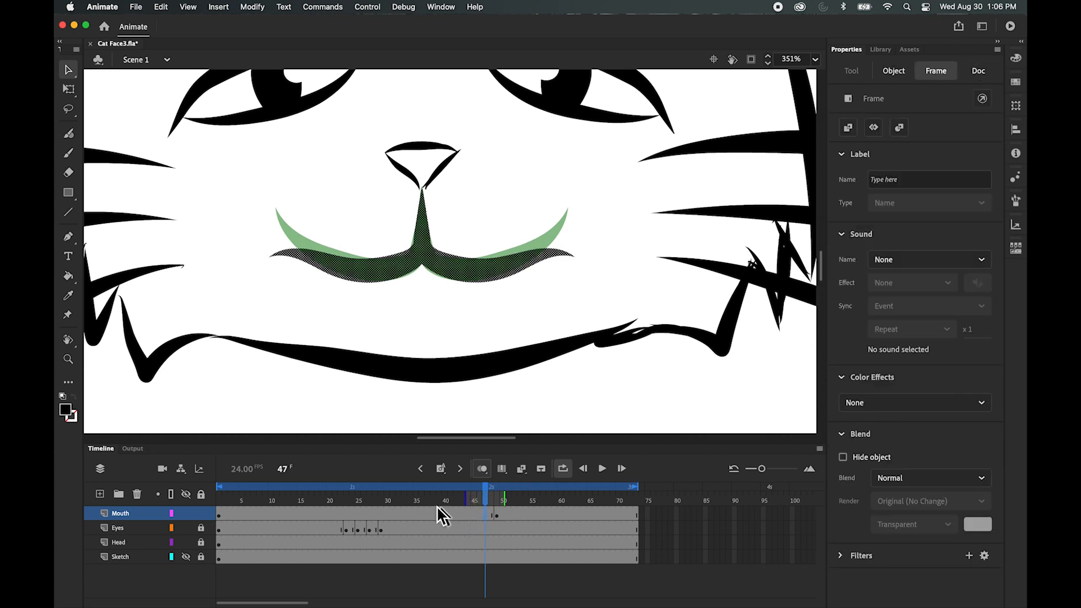
pyautogui.press('.')
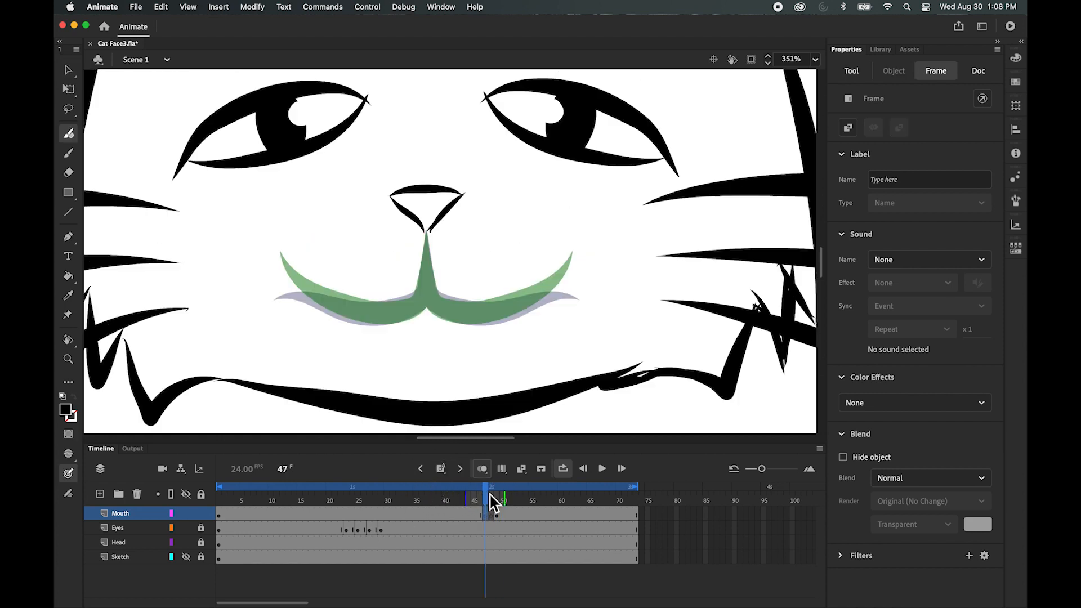
# Step: Copy the smile keyframe at frame 49 of the Mouth layer and paste it into frame 47
pyautogui.click(494, 516)
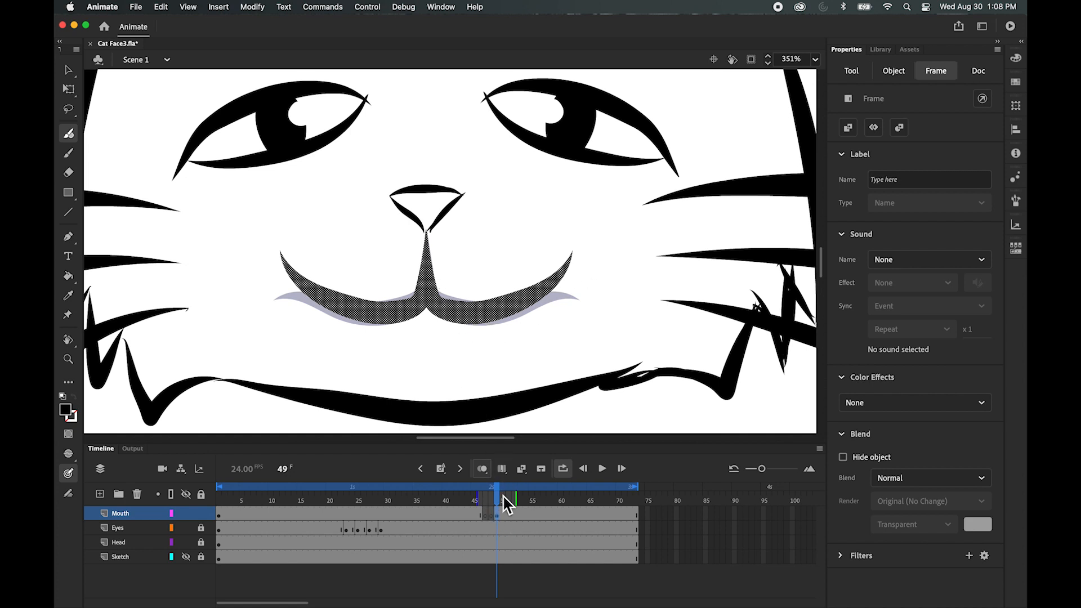
pyautogui.rightClick(495, 514)
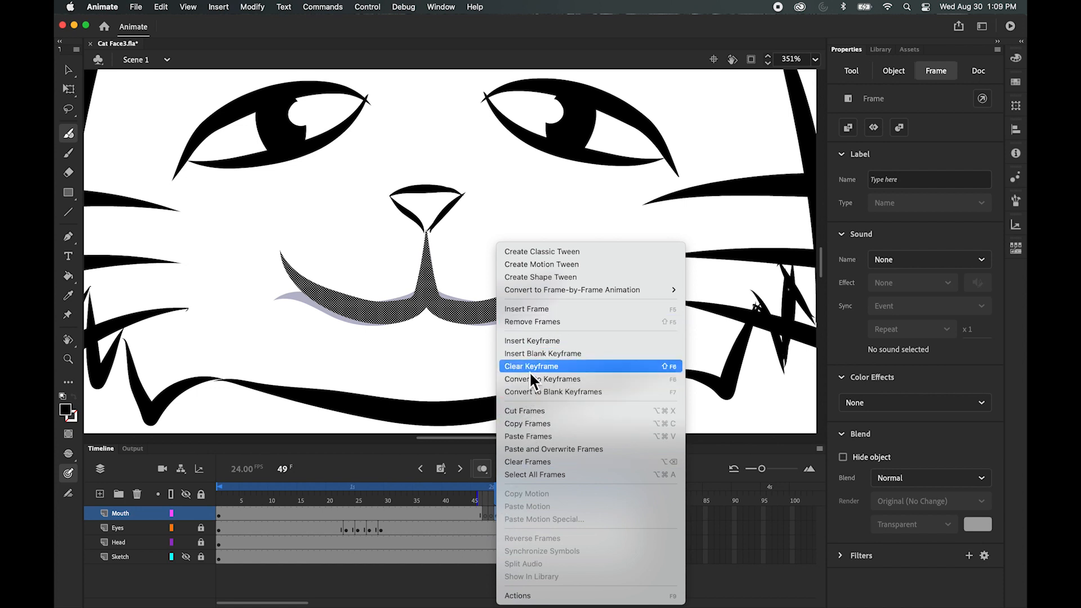
pyautogui.click(528, 425)
pyautogui.click(485, 513)
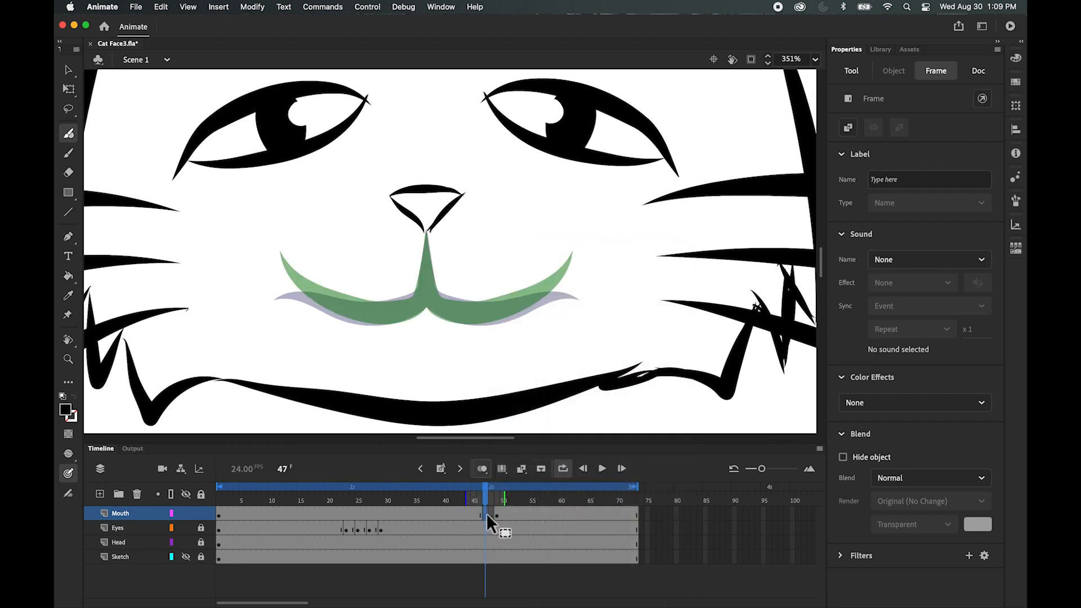
pyautogui.rightClick(486, 512)
pyautogui.click(532, 437)
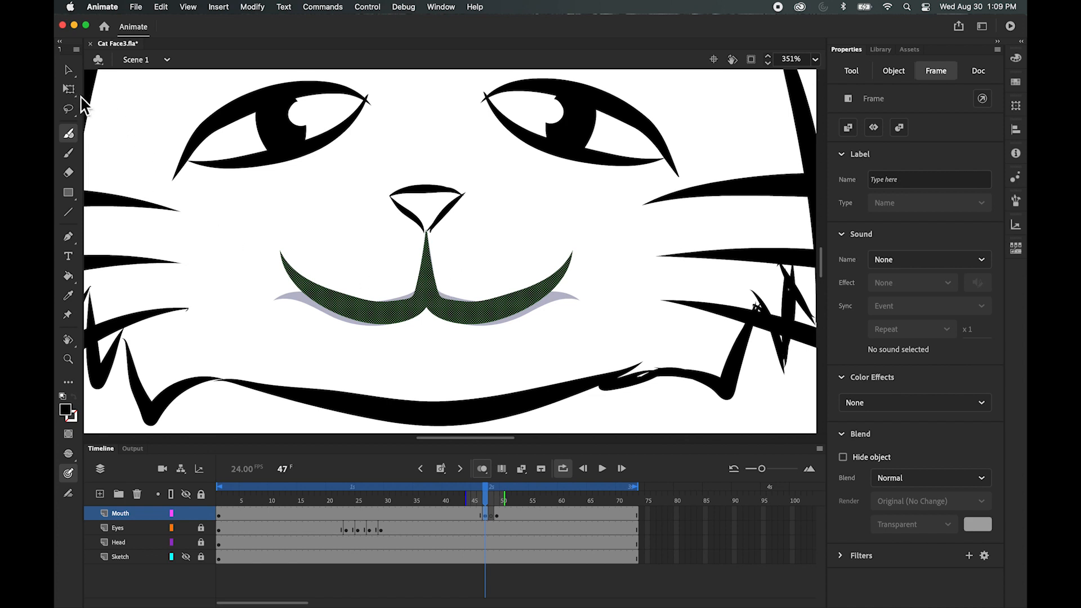
# Step: Erase the left half of the smile at frame 47, keeping the centre line and the right half
pyautogui.click(68, 172)
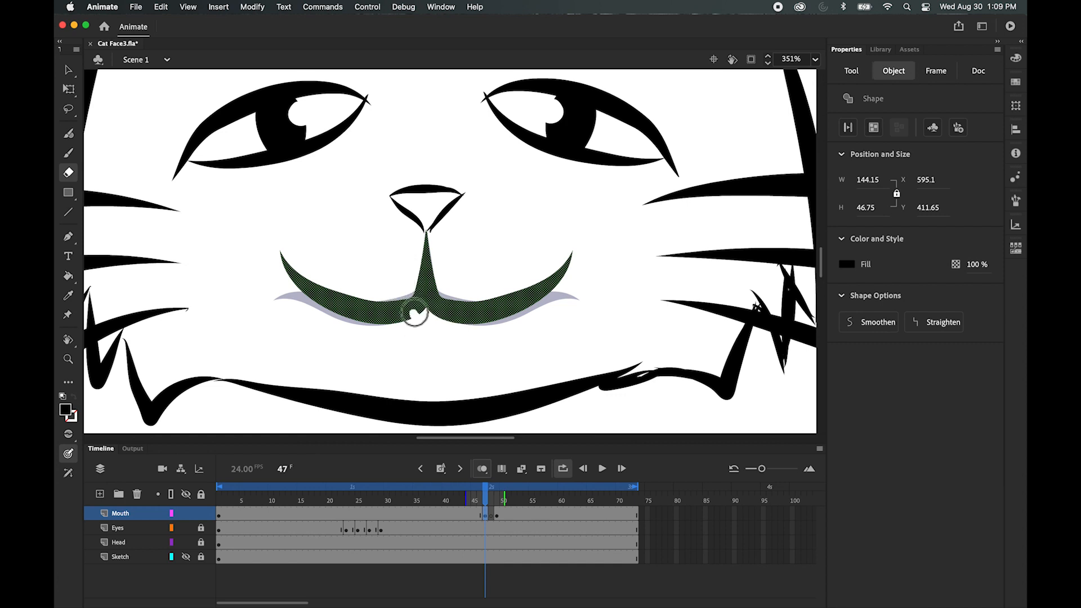
pyautogui.moveTo(408, 312)
pyautogui.mouseDown()
pyautogui.moveTo(377, 329)
pyautogui.moveTo(394, 306)
pyautogui.mouseUp()
pyautogui.moveTo(315, 276)
pyautogui.mouseDown()
pyautogui.moveTo(298, 251)
pyautogui.moveTo(333, 309)
pyautogui.mouseUp()
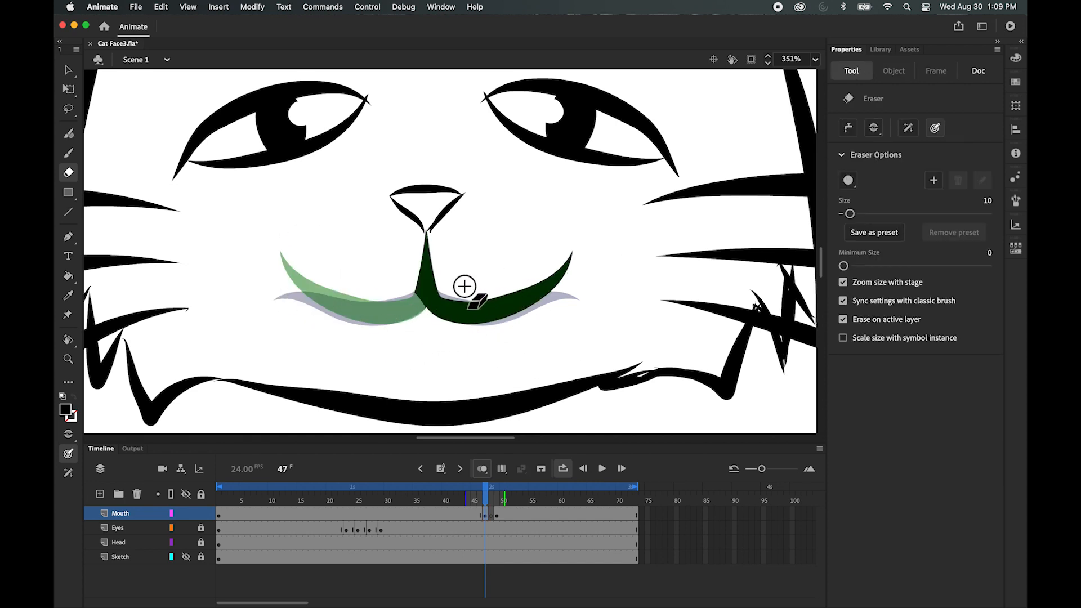
# Step: Erase the right tip of the mouth and redraw it with the brush as an in-between of the original mouth and the smile
pyautogui.moveTo(458, 285)
pyautogui.mouseDown()
pyautogui.moveTo(550, 277)
pyautogui.moveTo(583, 255)
pyautogui.moveTo(483, 289)
pyautogui.moveTo(608, 244)
pyautogui.mouseUp()
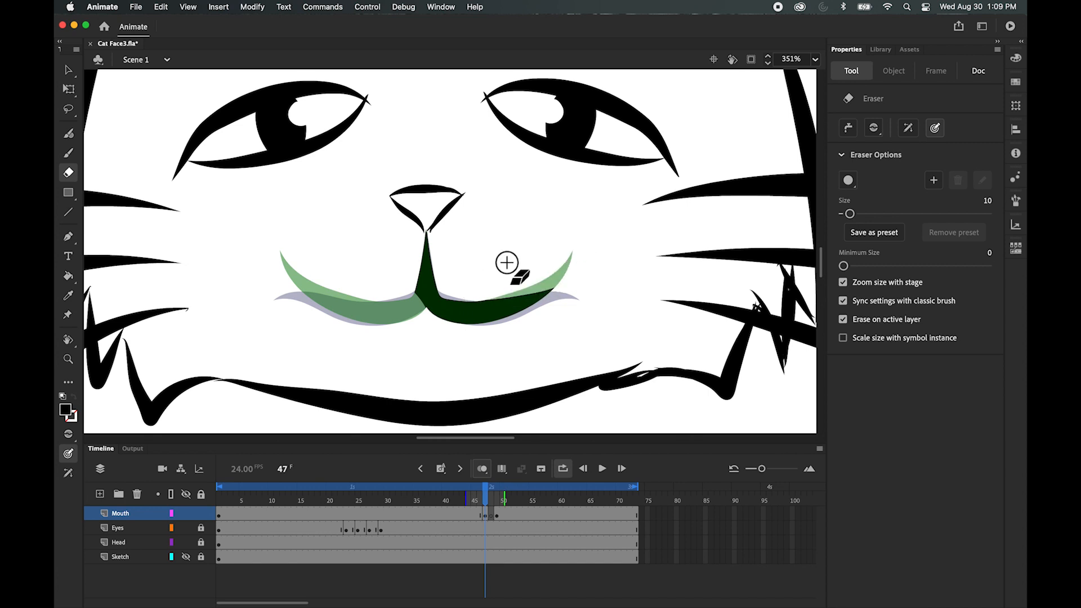
pyautogui.press('b')
pyautogui.moveTo(485, 314); pyautogui.dragTo(580, 267)
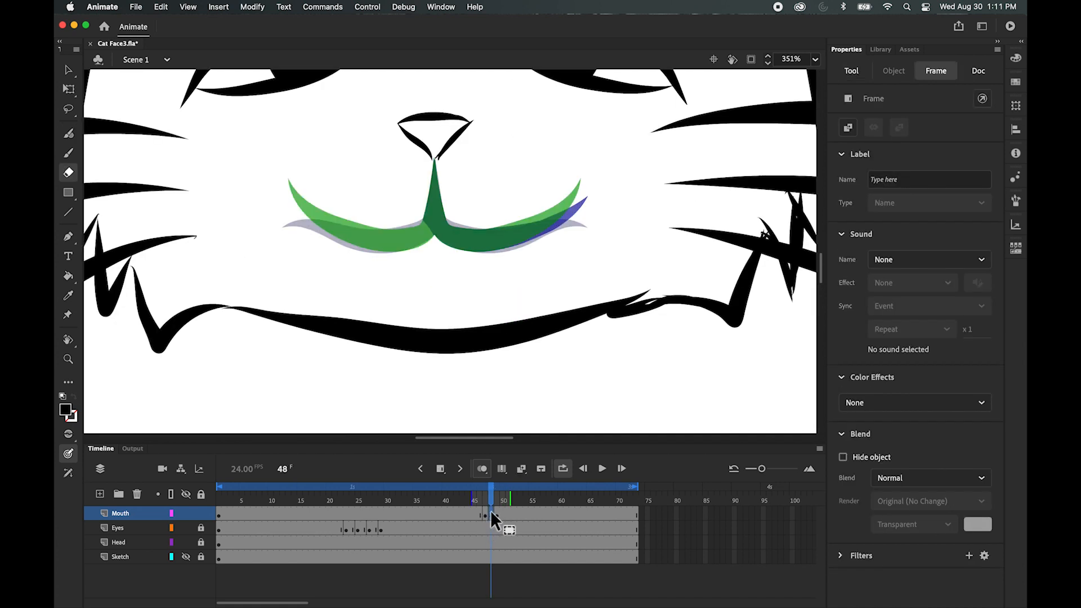
# Step: Copy the half-mouth keyframe at frame 47 of the Mouth layer and paste it into frame 48
pyautogui.click(485, 514)
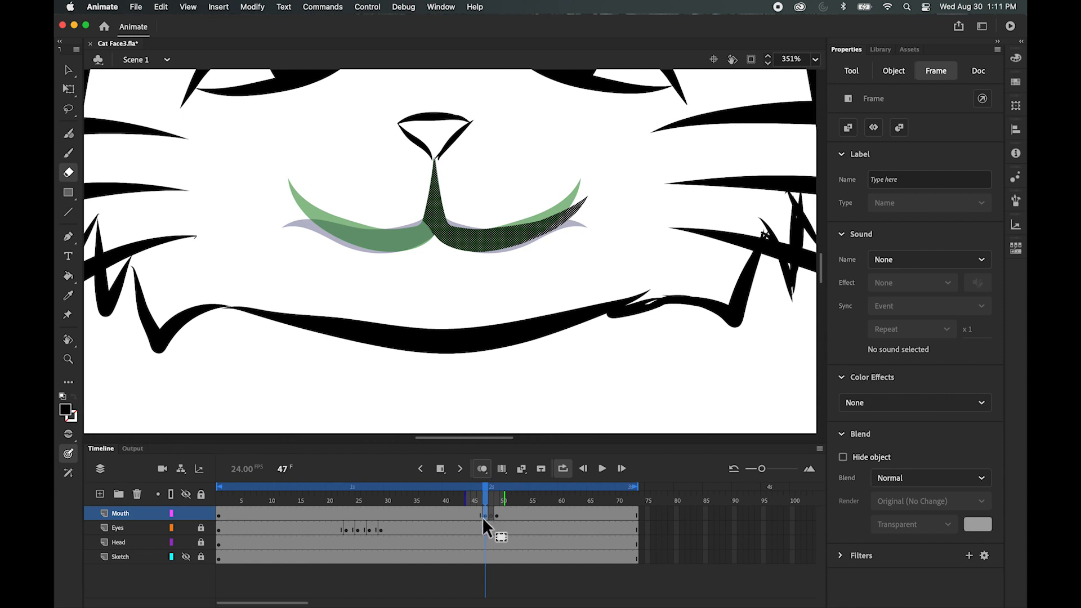
pyautogui.rightClick(484, 513)
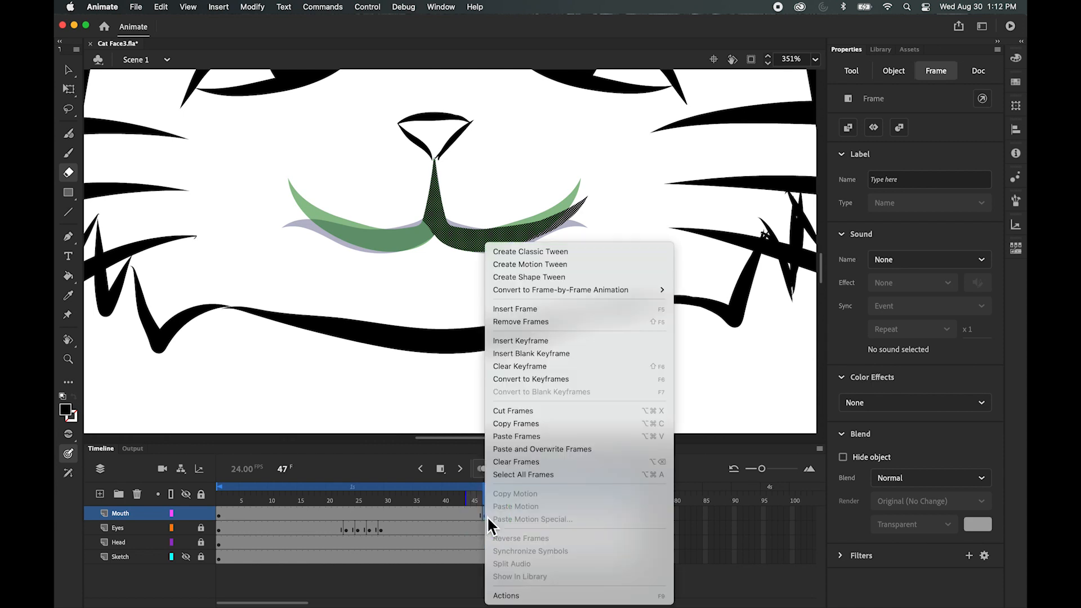
pyautogui.click(515, 424)
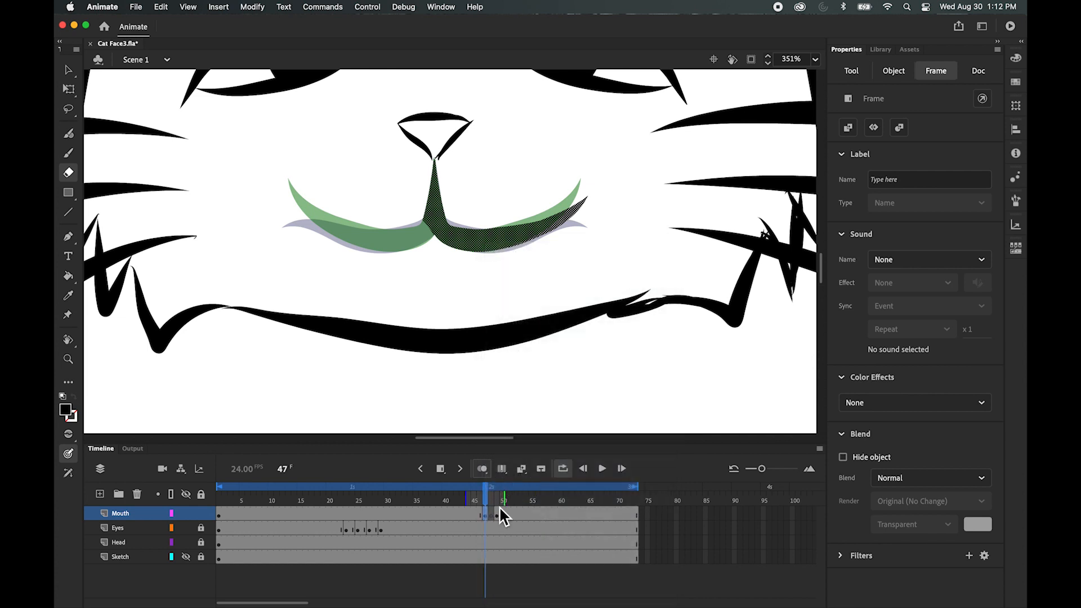
pyautogui.click(490, 513)
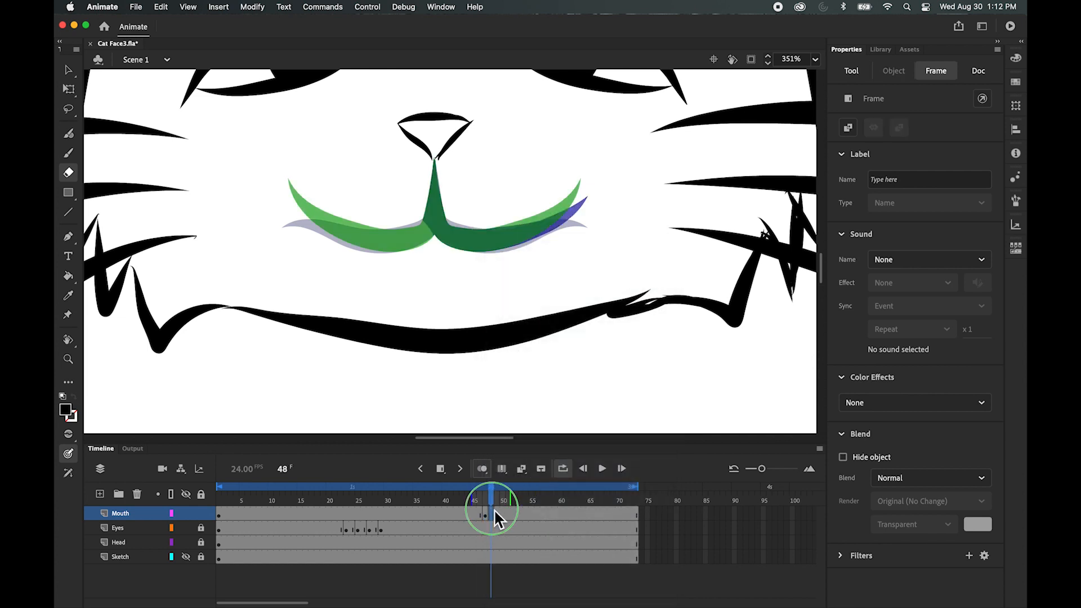
pyautogui.rightClick(494, 510)
pyautogui.click(533, 437)
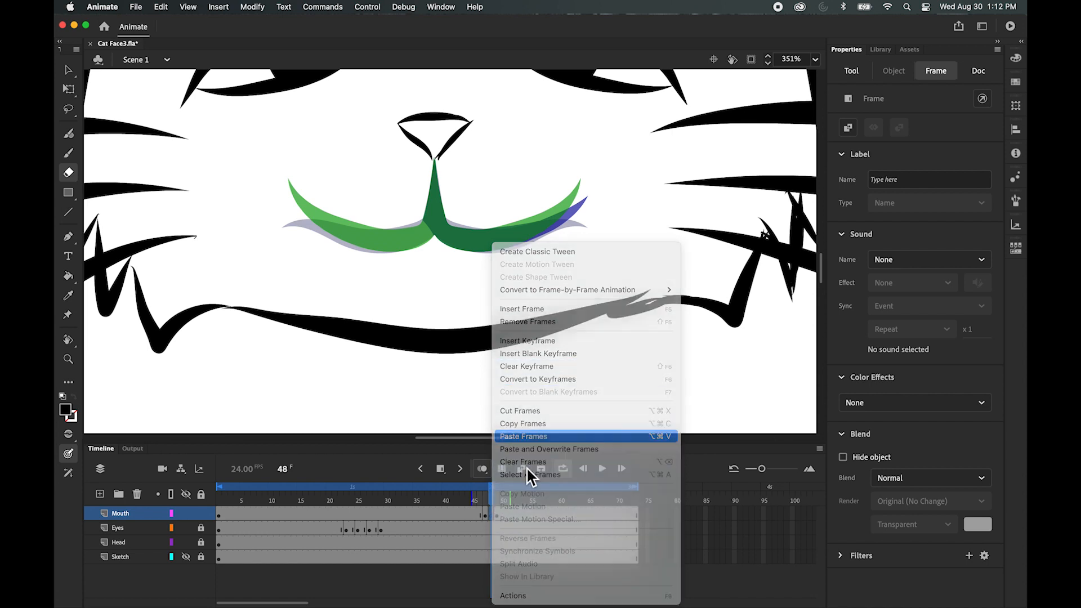
# Step: Turn off onion skinning and scrub from frame 43 to frame 47 to review the mouth change
pyautogui.moveTo(492, 492)
pyautogui.mouseDown()
pyautogui.moveTo(483, 491)
pyautogui.moveTo(503, 497)
pyautogui.mouseUp()
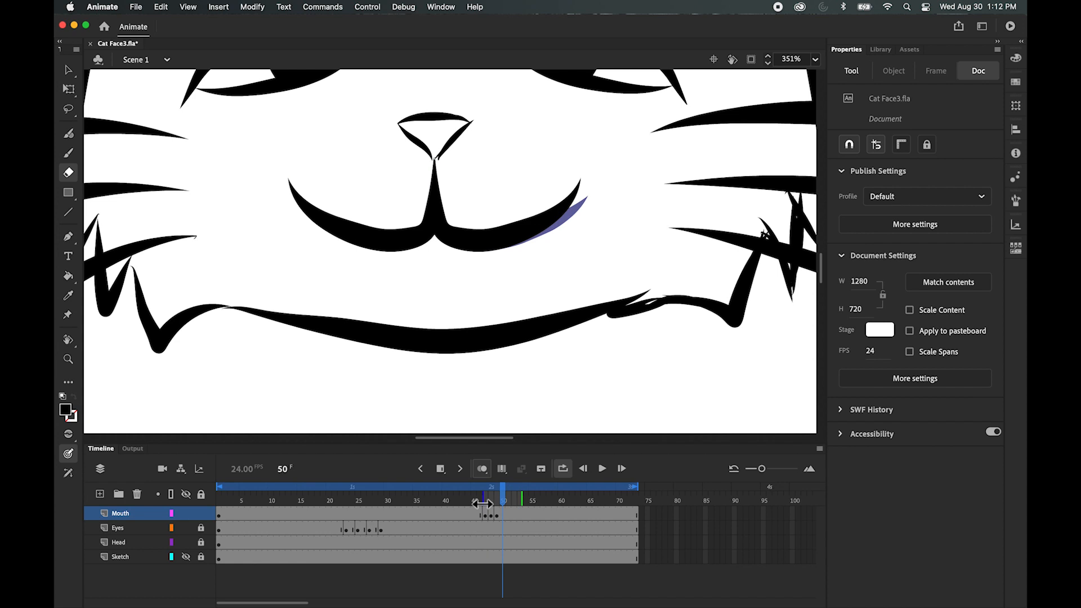
pyautogui.click(482, 468)
pyautogui.click(462, 513)
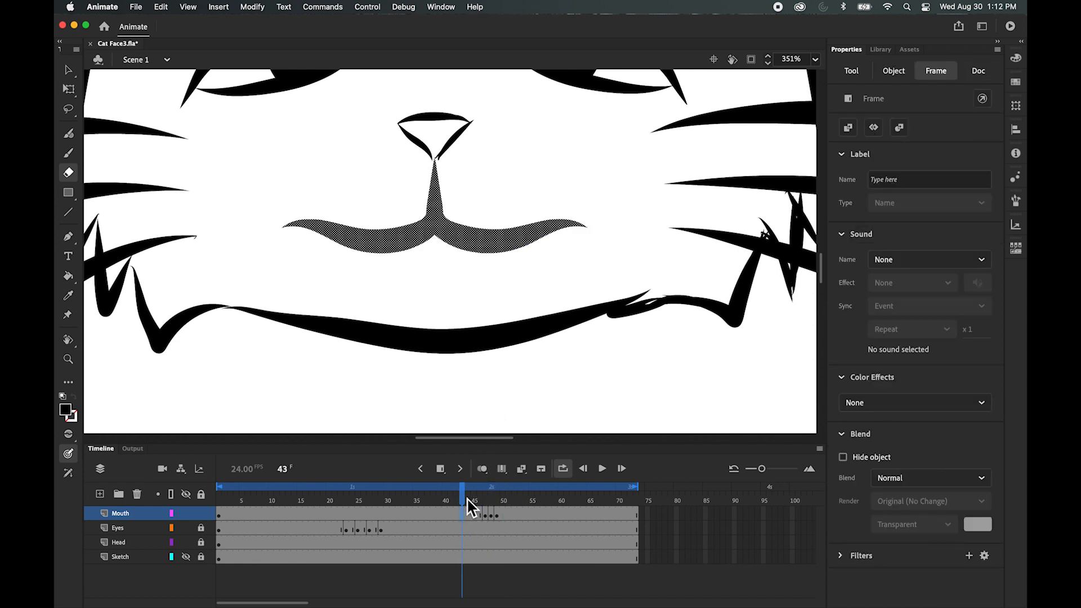
pyautogui.click(437, 277)
pyautogui.moveTo(465, 498)
pyautogui.mouseDown()
pyautogui.moveTo(507, 498)
pyautogui.moveTo(480, 496)
pyautogui.moveTo(497, 496)
pyautogui.moveTo(480, 495)
pyautogui.moveTo(493, 488)
pyautogui.moveTo(484, 487)
pyautogui.mouseUp()
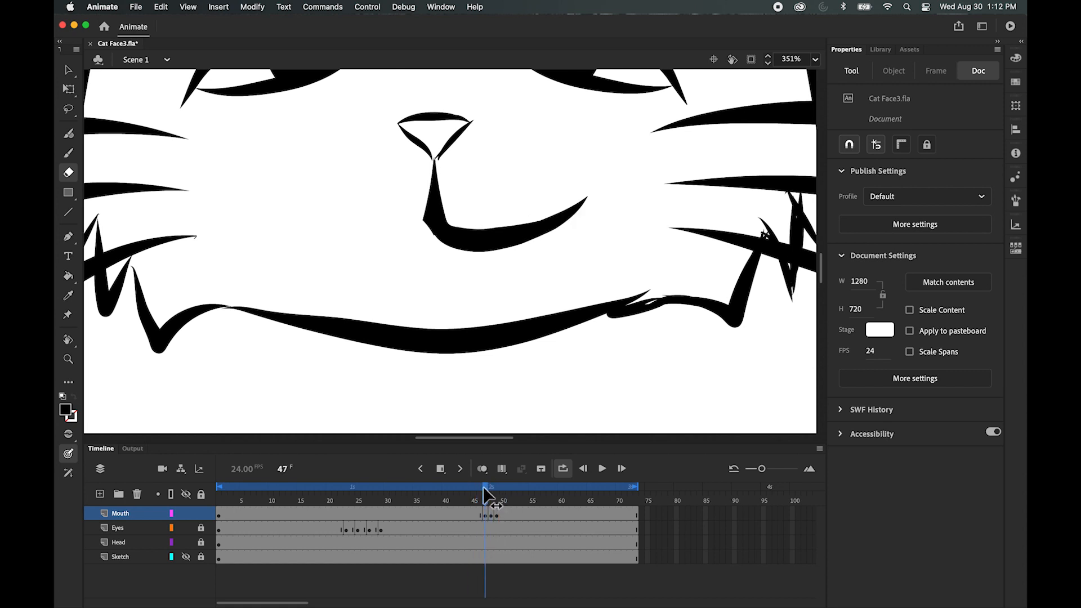
# Step: Duplicate the half mouth at frame 48 and place the copy below and to the left of the original
pyautogui.click(490, 515)
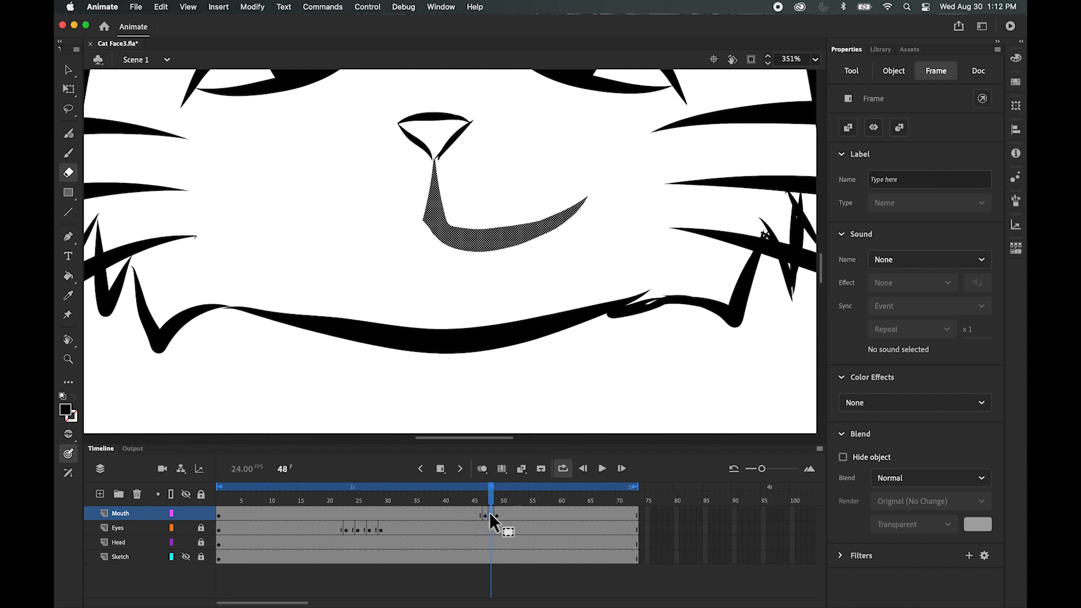
pyautogui.click(68, 69)
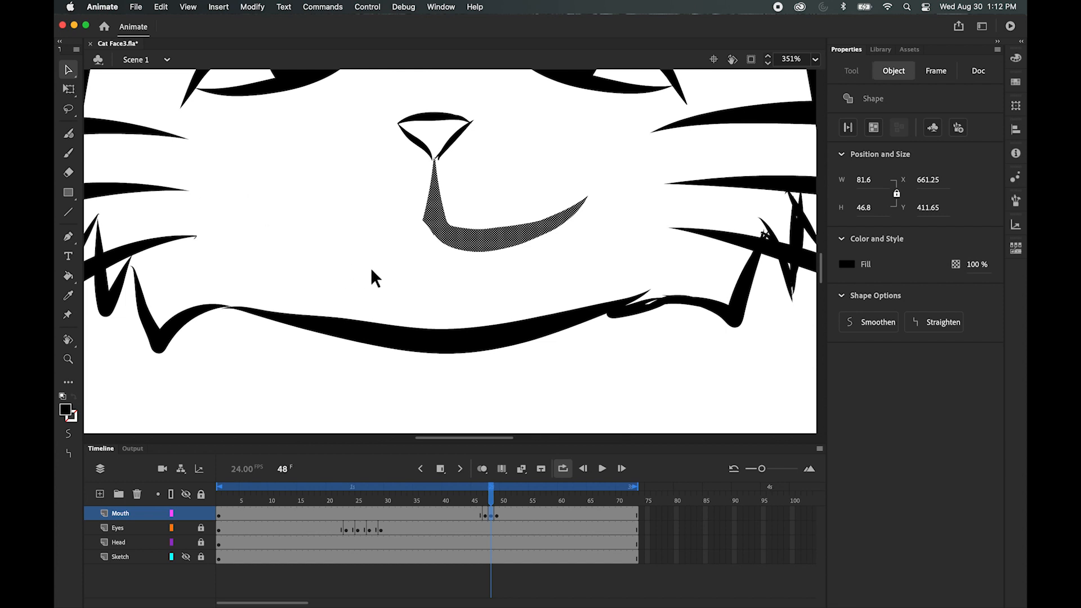
pyautogui.moveTo(438, 232); pyautogui.dragTo(388, 281)
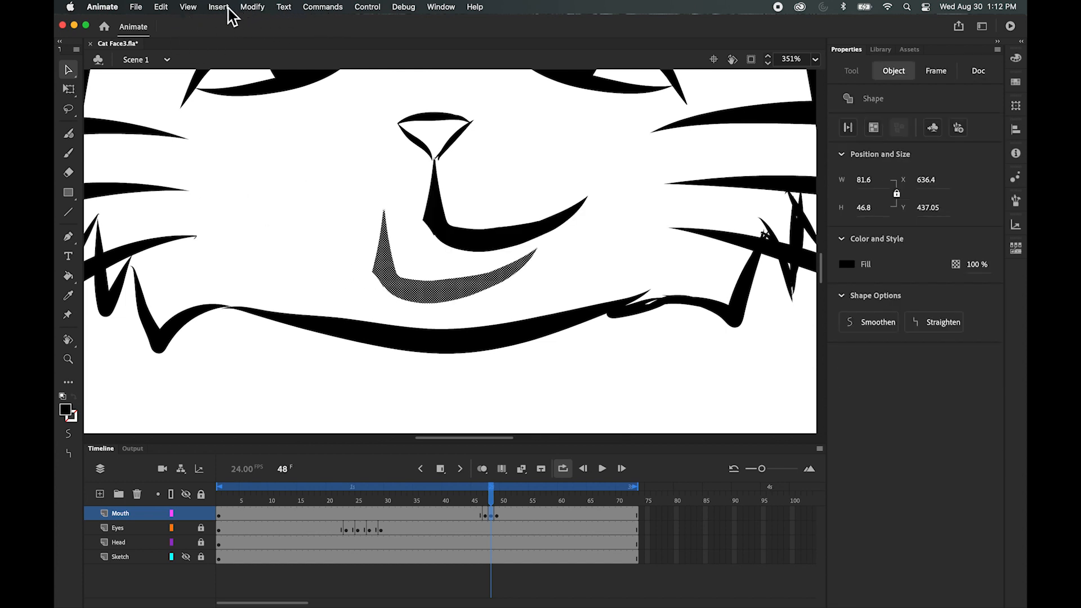
# Step: Flip the half-mouth copy horizontally and join it to the right half beneath the nose
pyautogui.click(252, 7)
pyautogui.moveTo(269, 177)
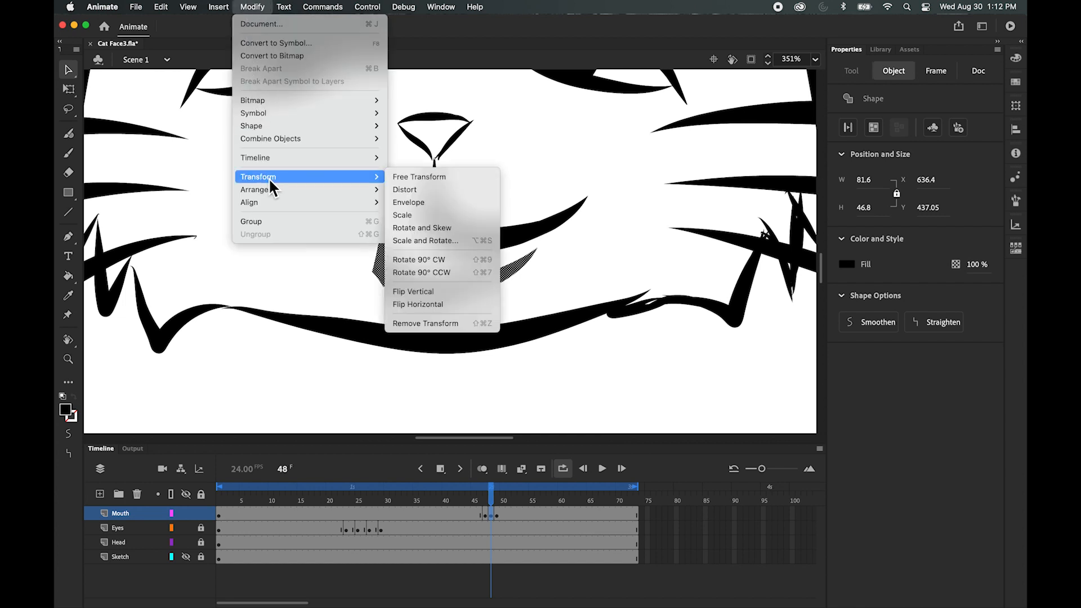
pyautogui.click(451, 304)
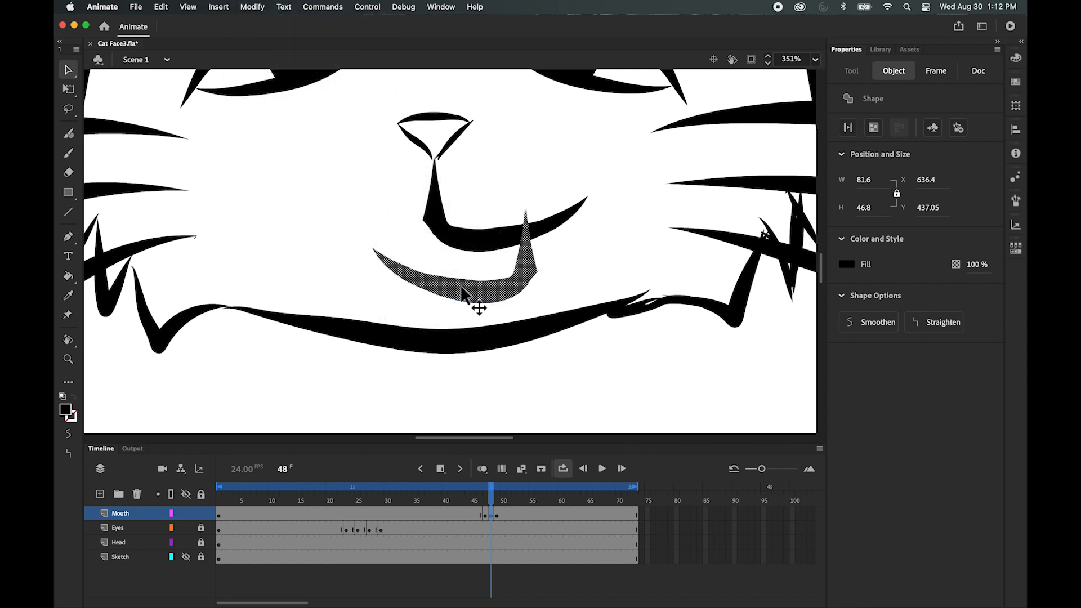
pyautogui.moveTo(493, 287); pyautogui.dragTo(425, 232)
pyautogui.click(393, 306)
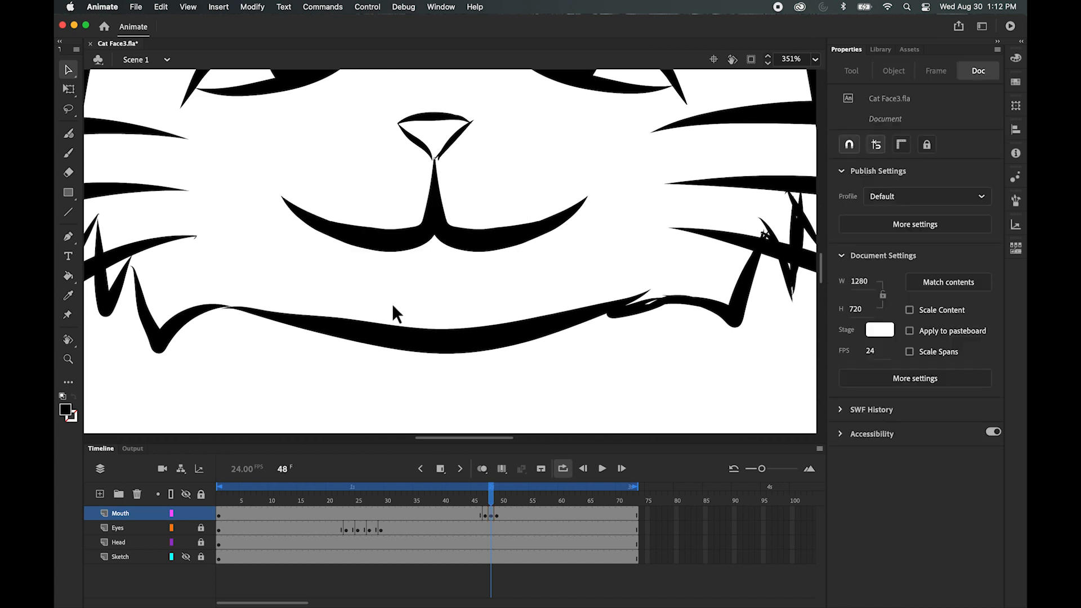
# Step: Copy the completed in-between mouth at frame 48 of the Mouth layer and paste it over the half mouth at frame 47
pyautogui.click(491, 508)
pyautogui.click(485, 495)
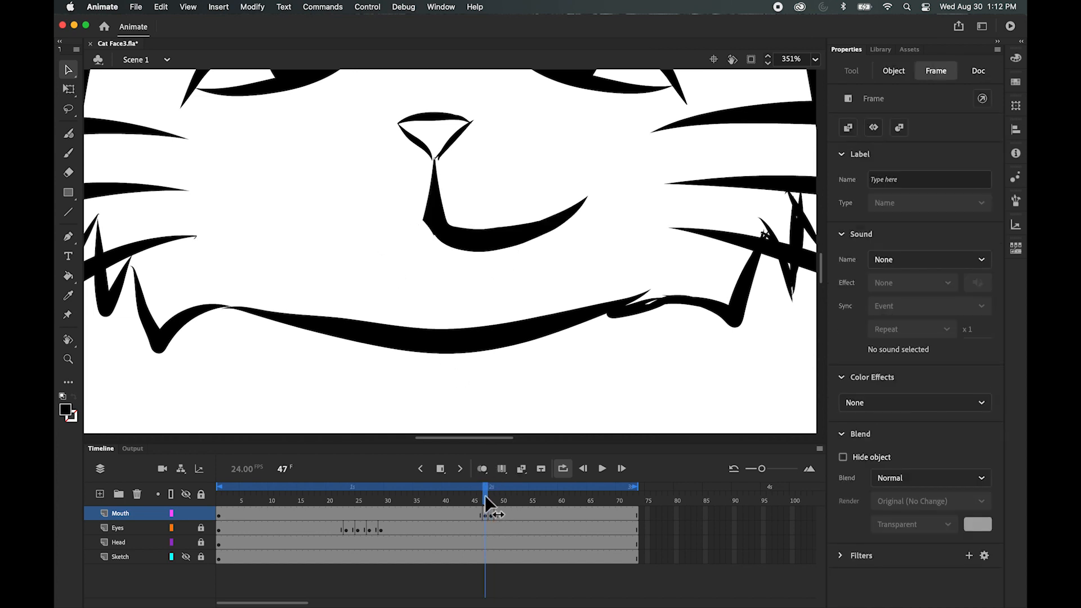
pyautogui.click(491, 514)
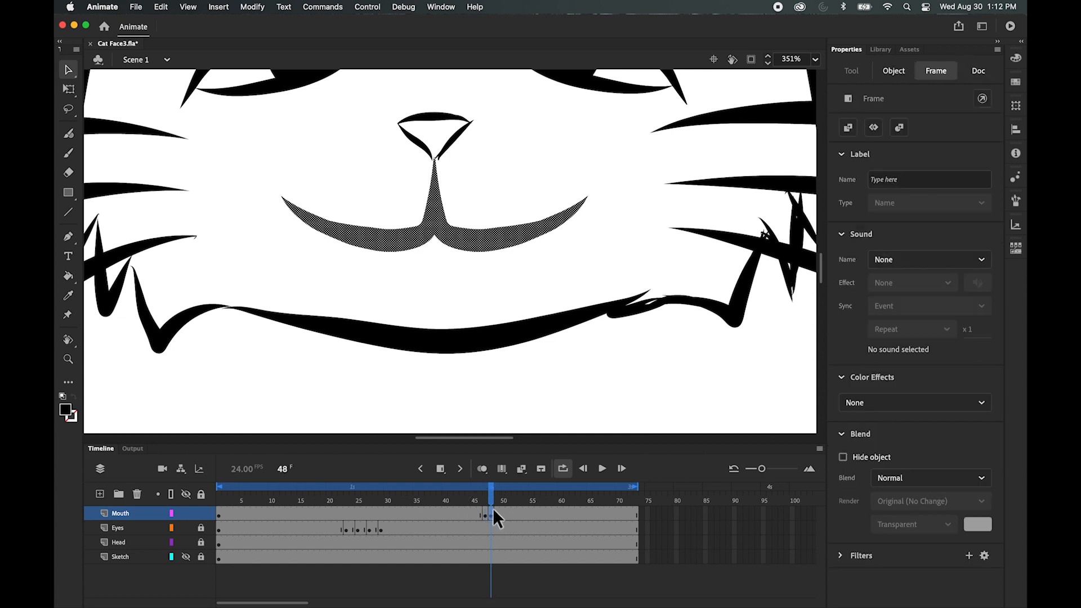
pyautogui.rightClick(491, 512)
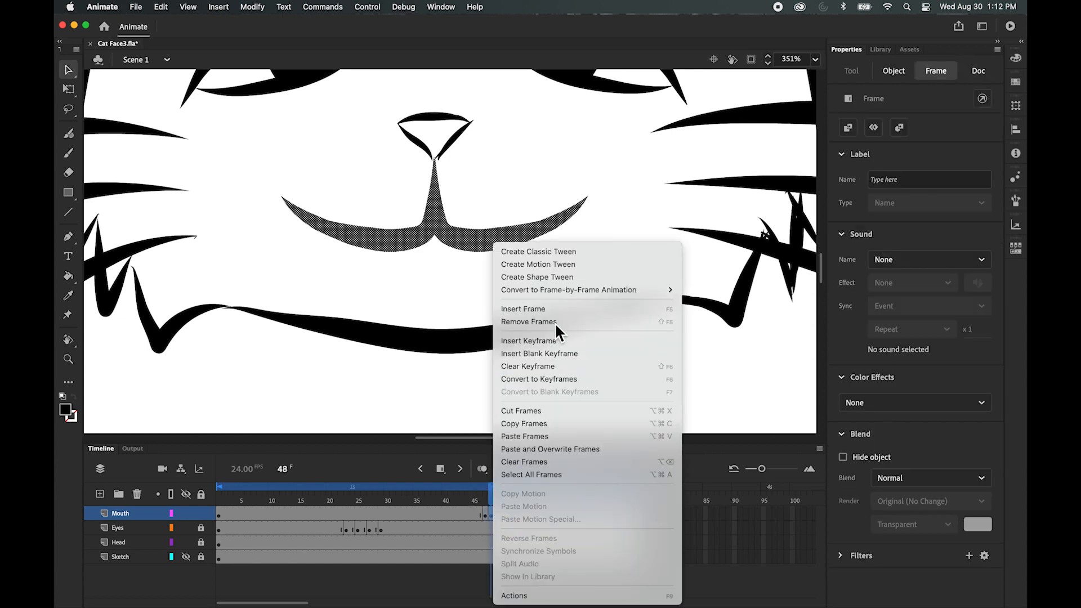
pyautogui.click(533, 423)
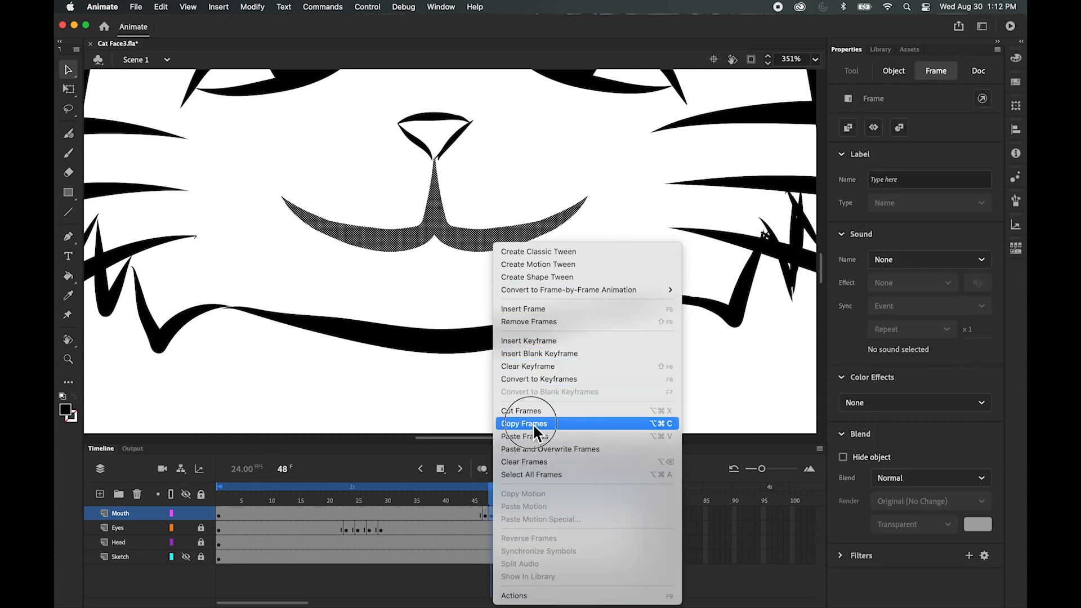
pyautogui.click(485, 512)
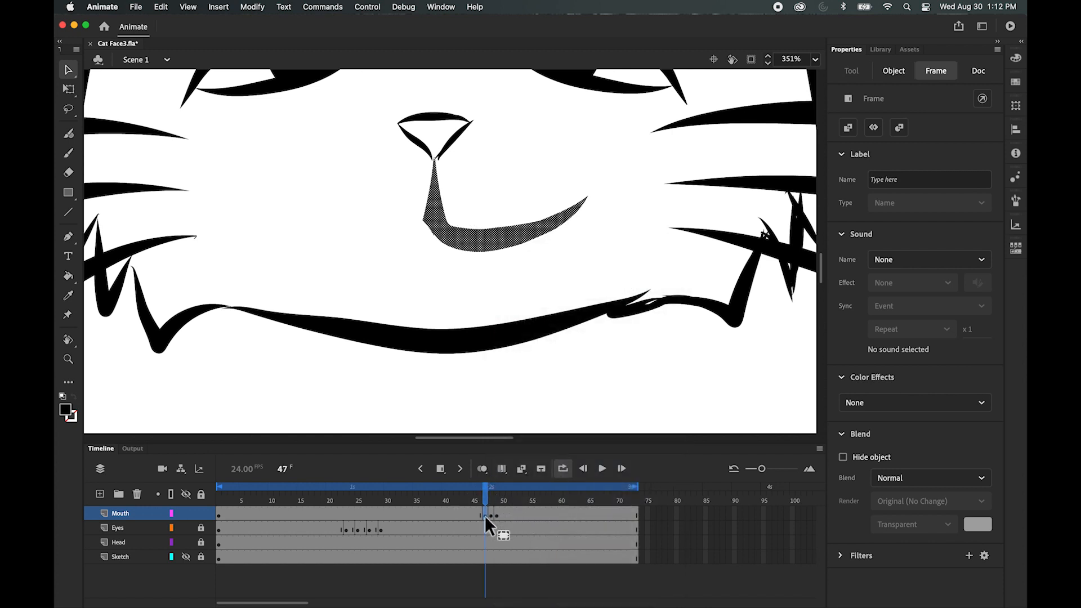
pyautogui.rightClick(485, 514)
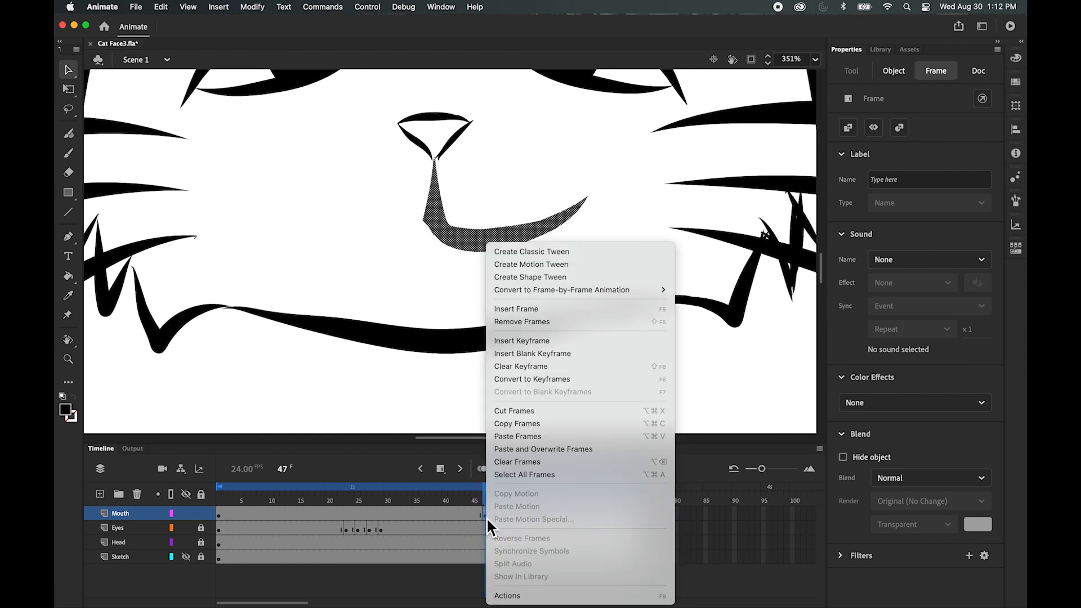
pyautogui.click(523, 437)
# Step: Play back the animation with the whole cat face in view to review the blink and the change into a smile
pyautogui.click(468, 494)
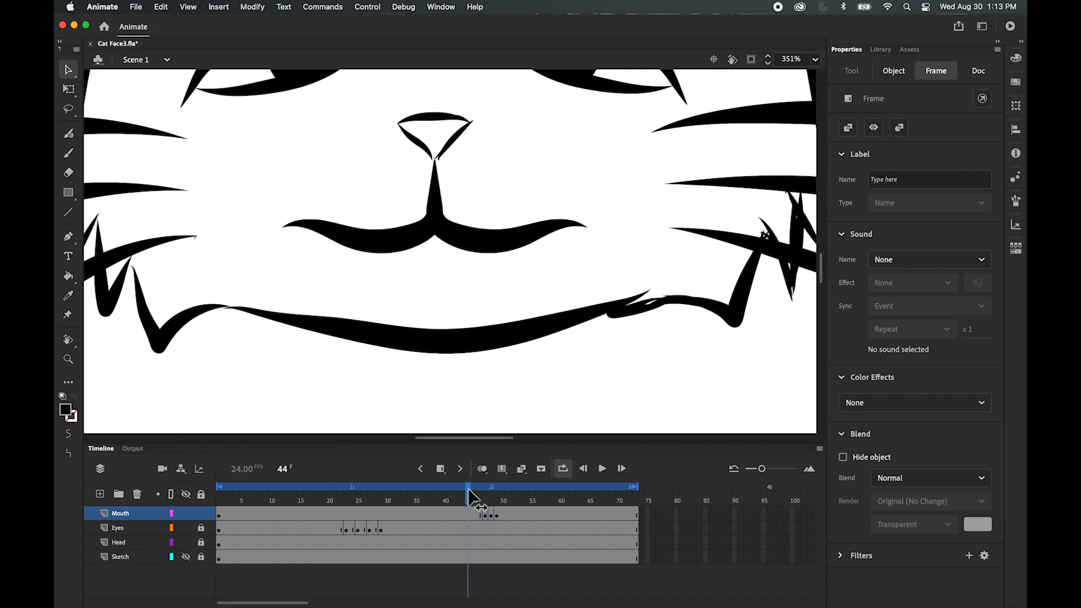
pyautogui.moveTo(469, 489)
pyautogui.mouseDown()
pyautogui.moveTo(510, 484)
pyautogui.moveTo(429, 471)
pyautogui.mouseUp()
pyautogui.click(602, 468)
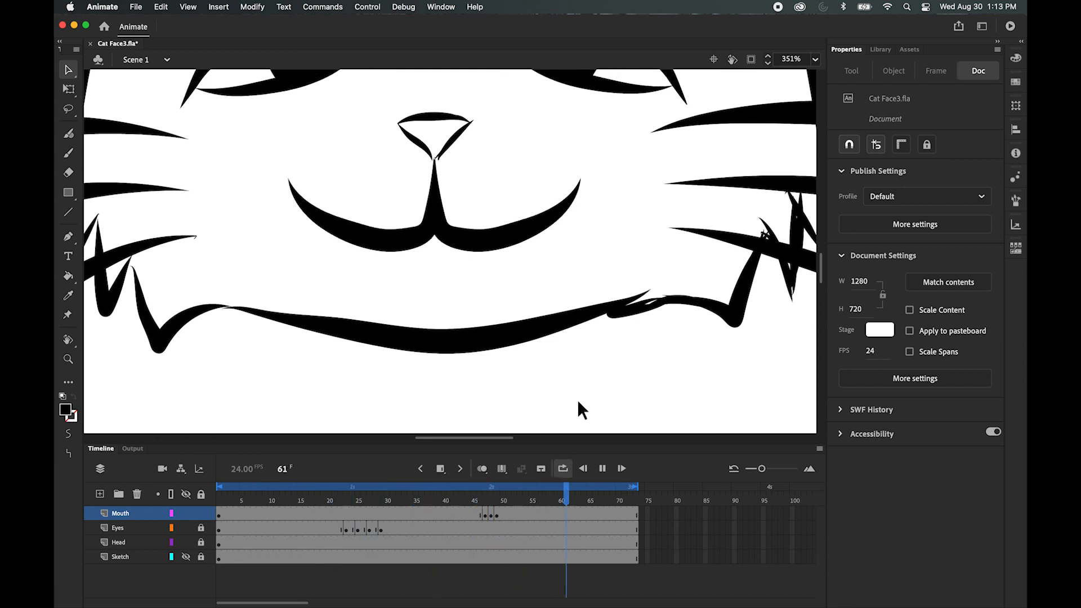
pyautogui.press('super+2')
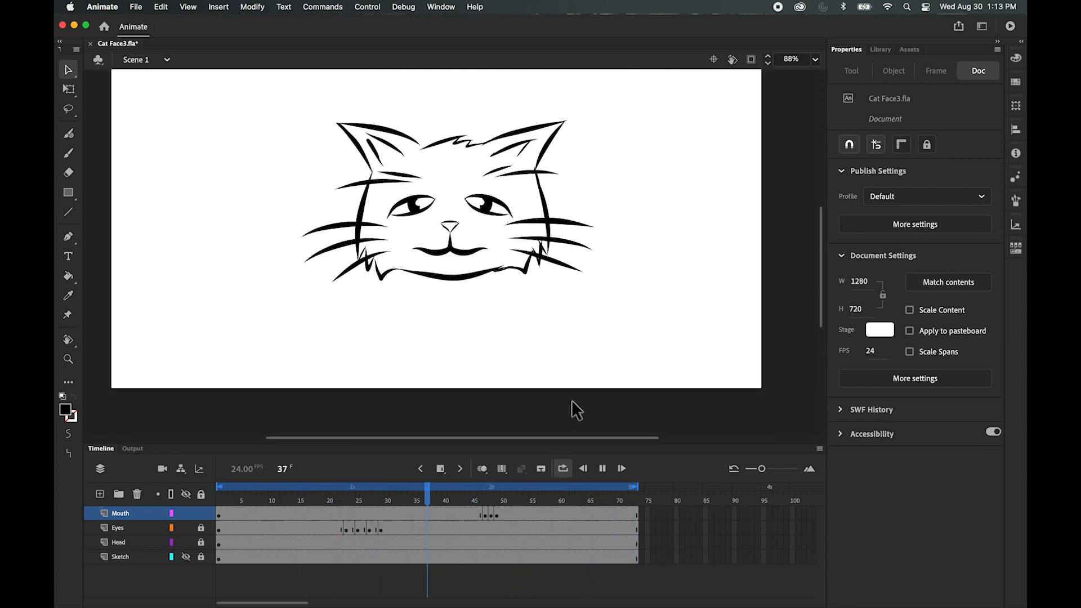
pyautogui.press('super+=')
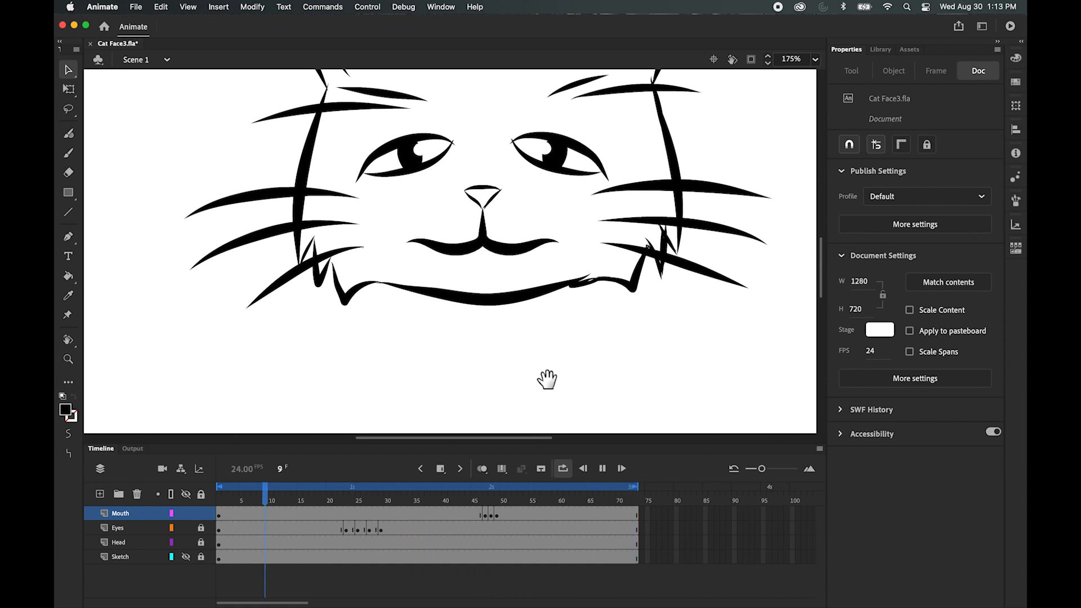
pyautogui.click(601, 469)
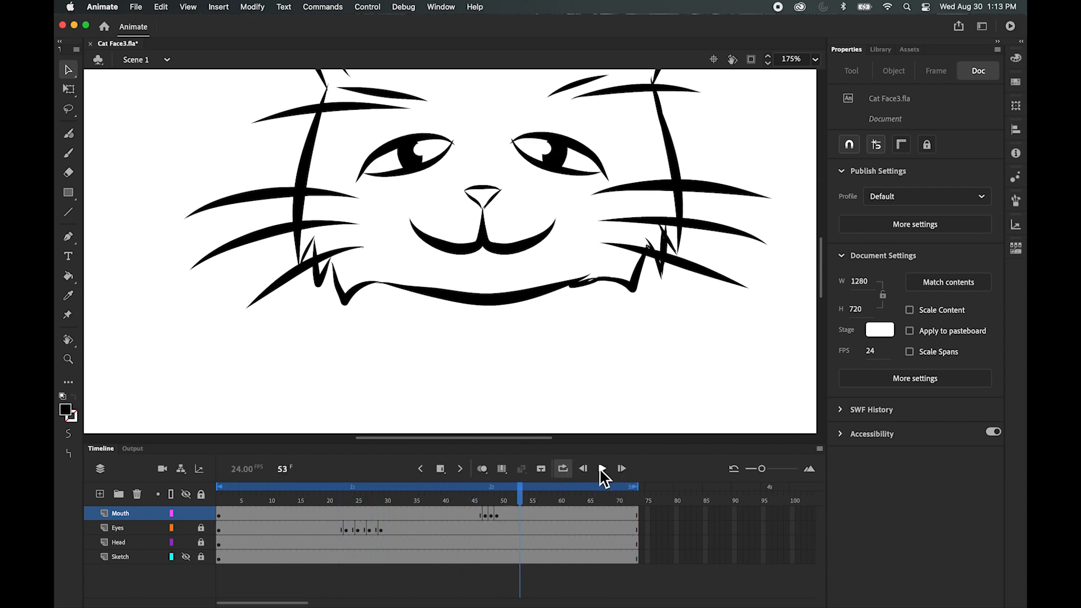
pyautogui.moveTo(572, 250)
pyautogui.mouseDown()
pyautogui.moveTo(497, 328)
pyautogui.moveTo(532, 354)
pyautogui.mouseUp()
pyautogui.click(602, 468)
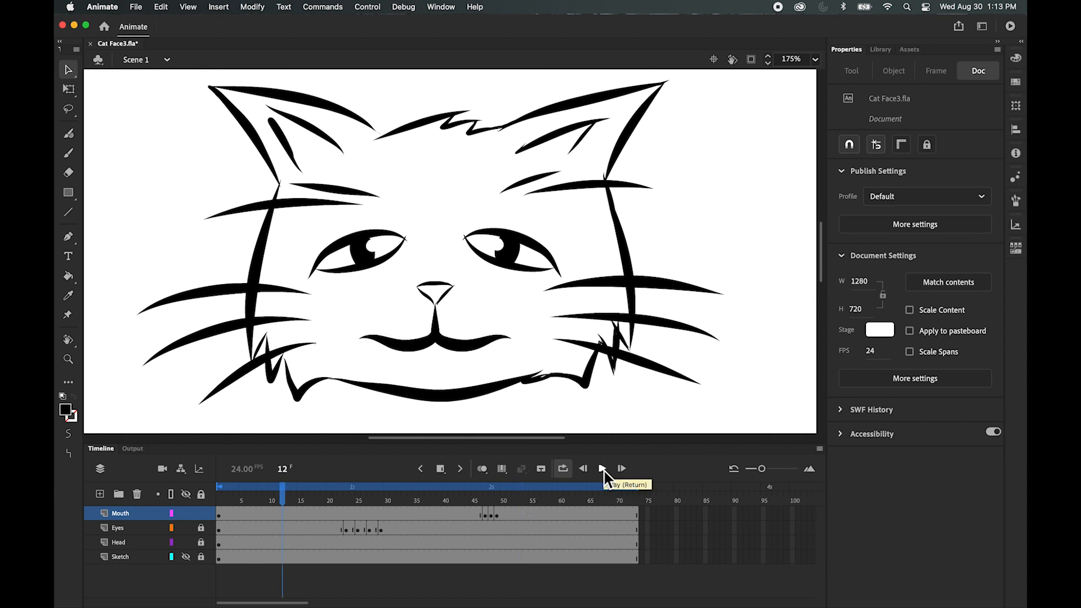